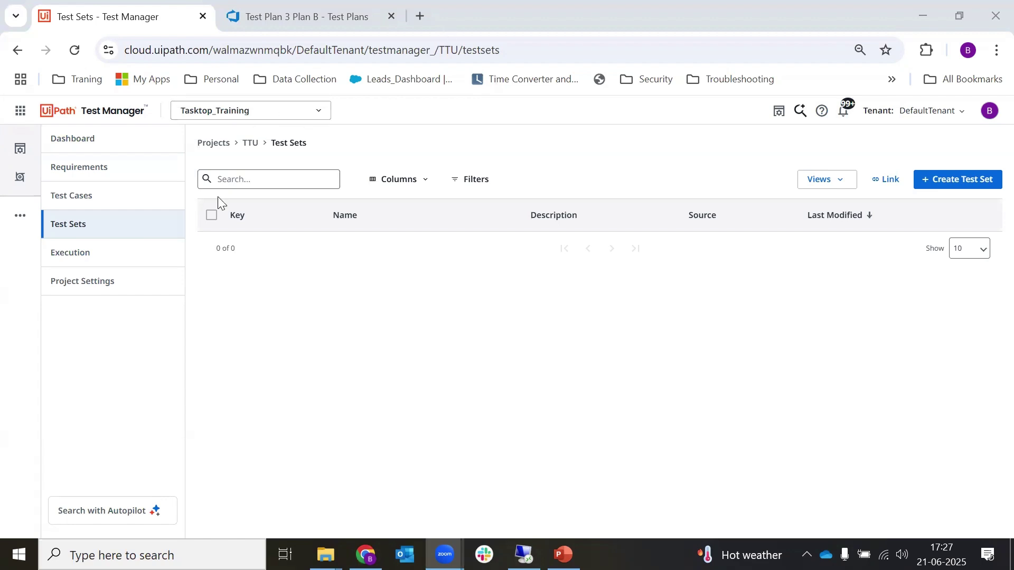
- Open the form for a new test set and place a blank Notepad window beside it
left_click(970, 185)
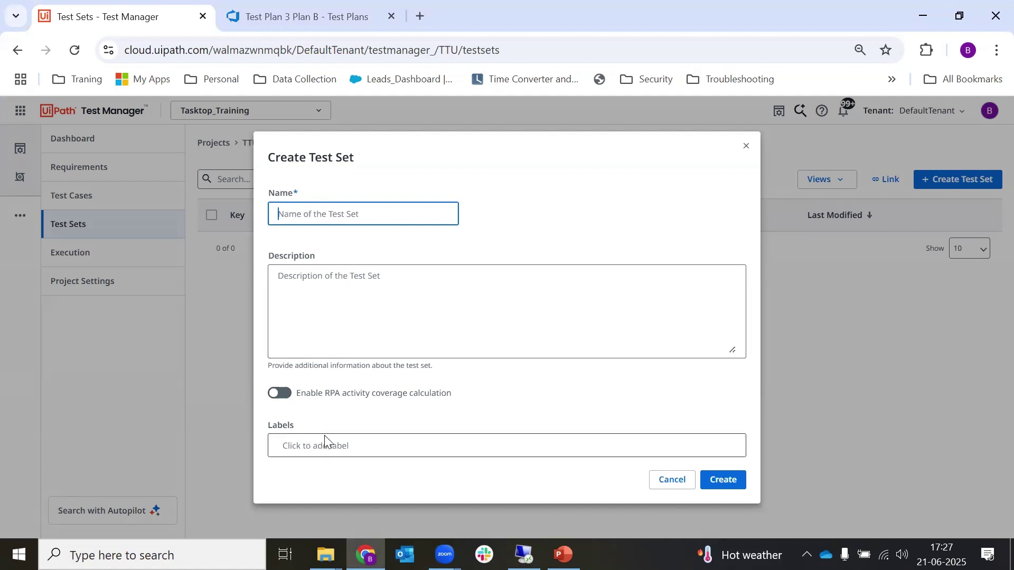
left_click(19, 555)
type("note")
key("Return")
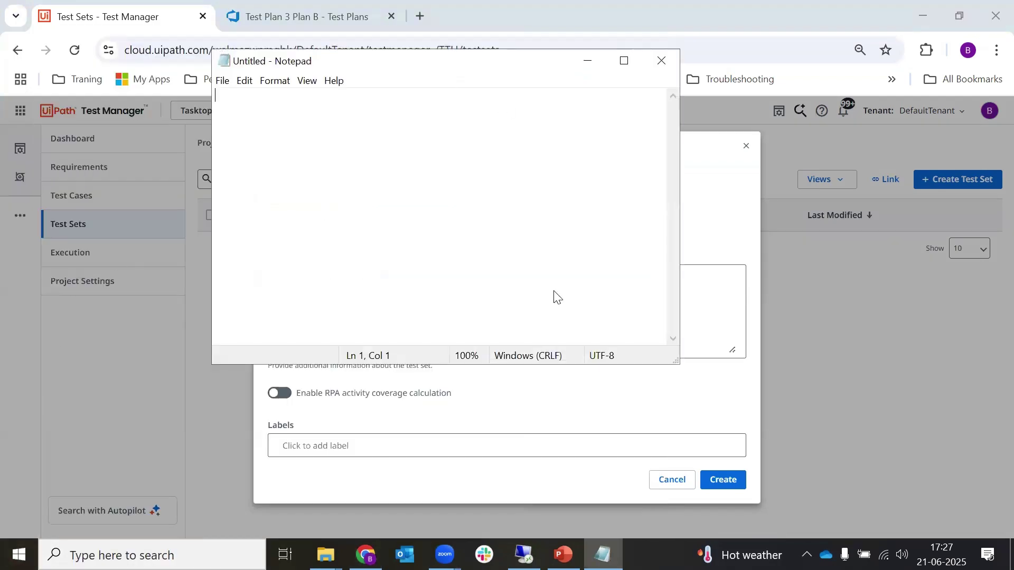
left_click_drag(328, 60, 631, 257)
- Note the heading "UiPath Test Manager" with the fields Name, Description and Label in Notepad, and minimize it
type("UiPa")
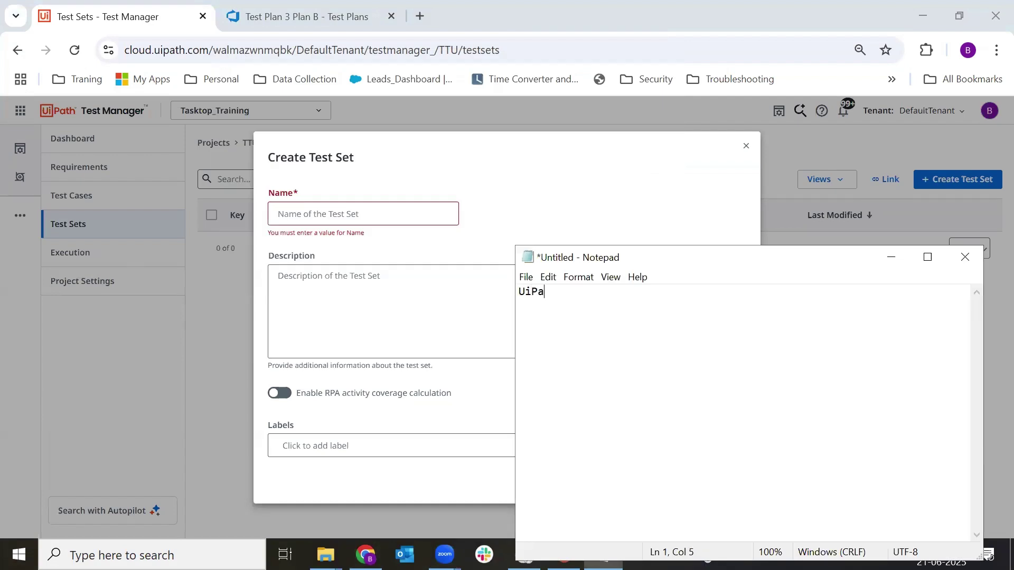
type("th Test Manager")
key("Return")
key("Return")
type("Name  De")
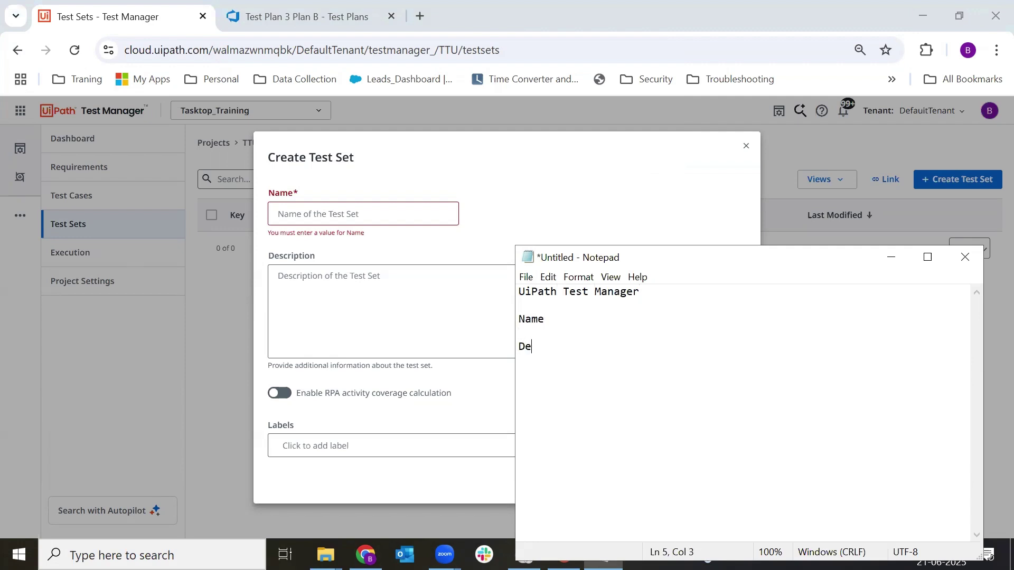
type("scription  ")
type("Label")
left_click(890, 257)
- Name the new test set "TestSet Created in UiPath"
left_click(293, 214)
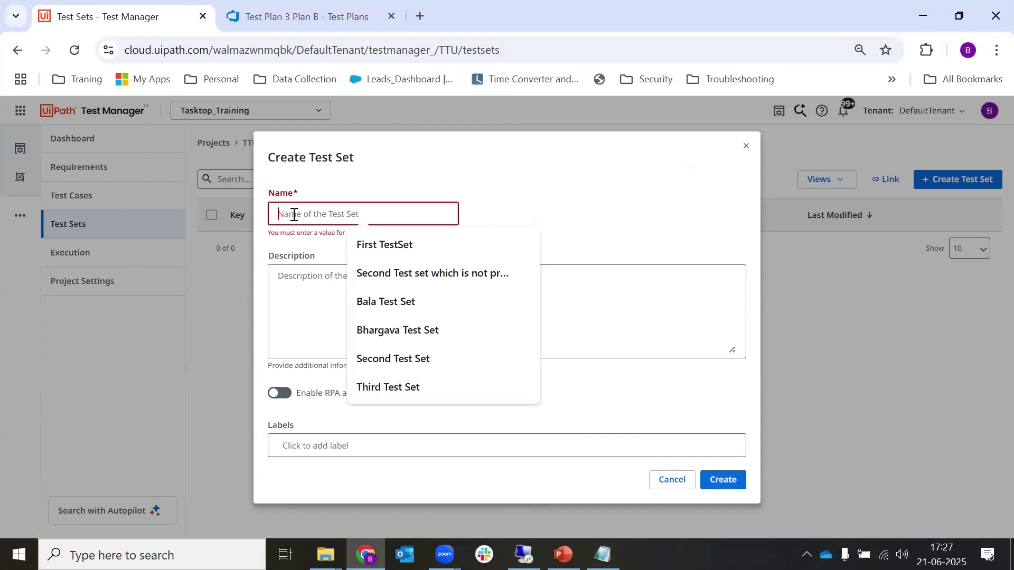
type("TestSet Created in ")
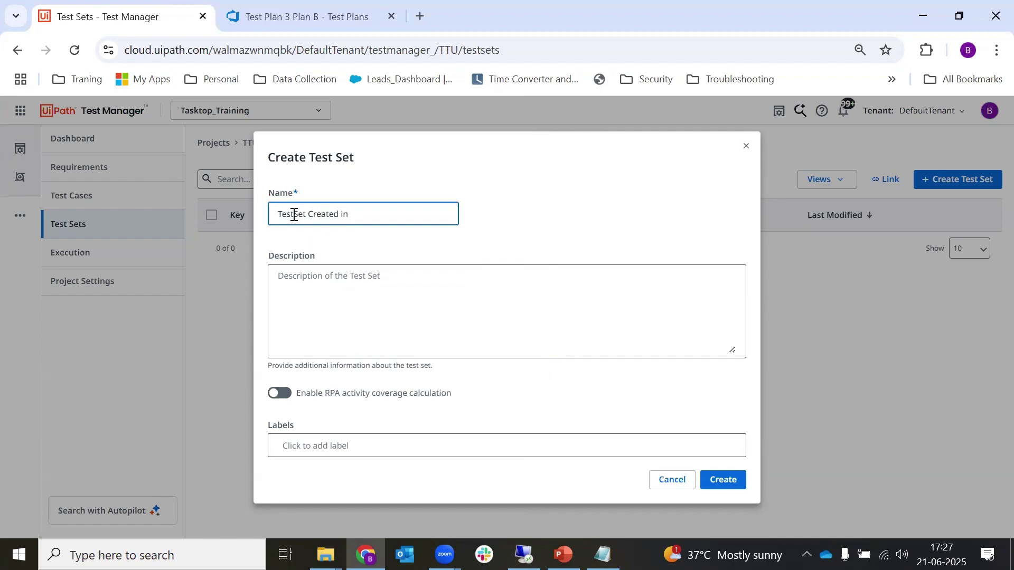
type("UiPath")
left_click(399, 297)
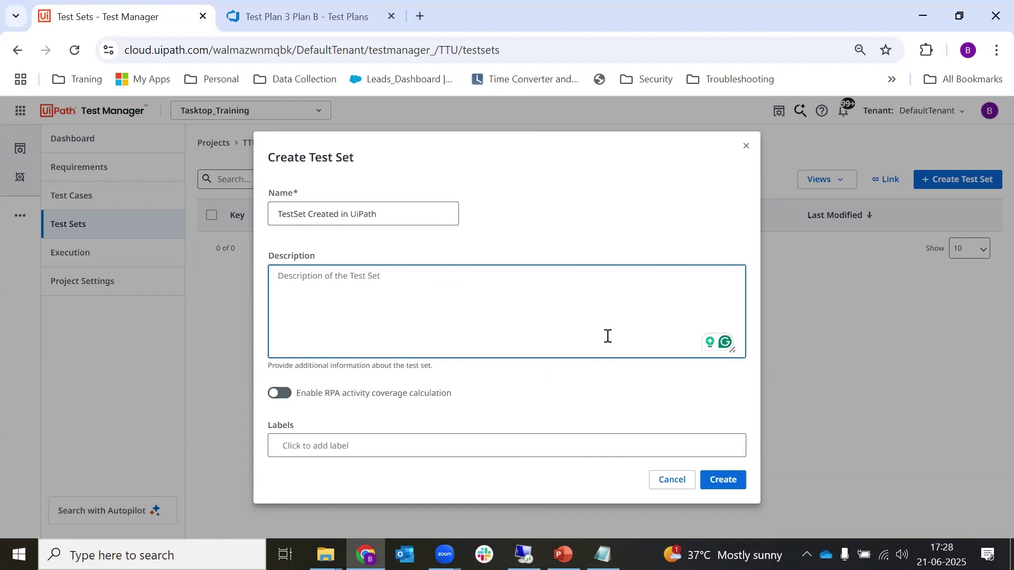
left_click(416, 212)
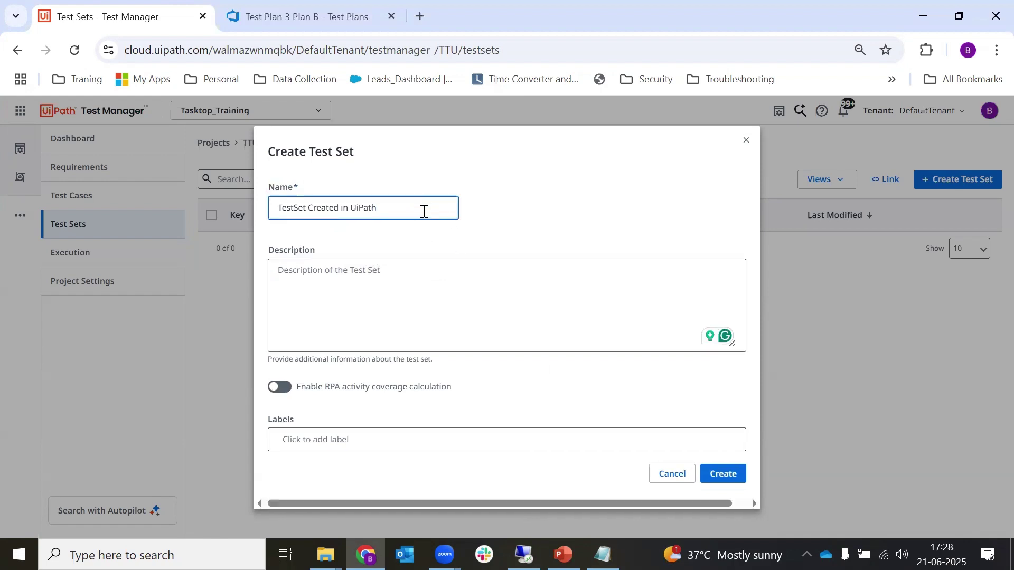
left_click(406, 272)
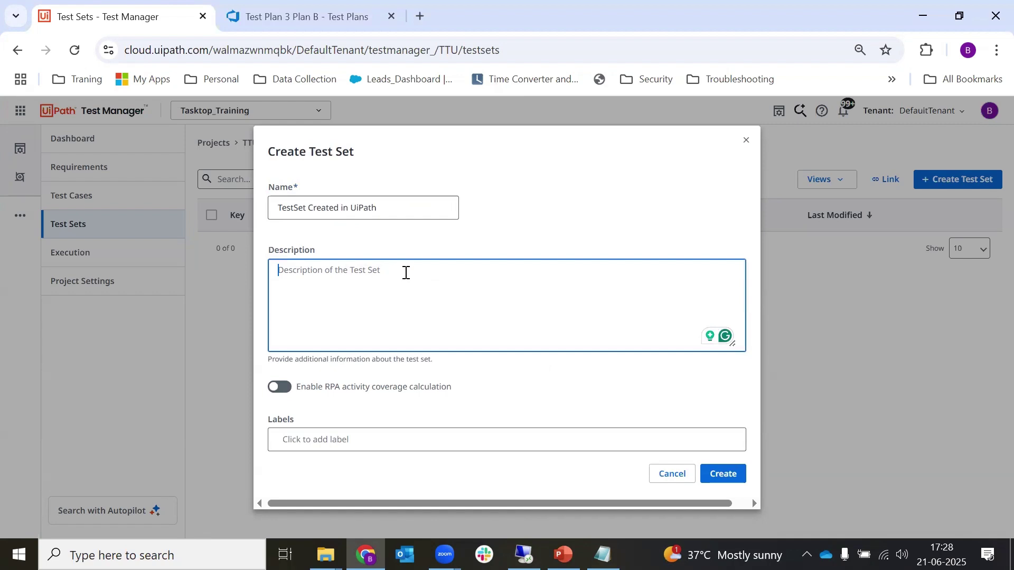
- Copy the name into the description, extend it to "TestSet Created in UiPath Description", and create the test set
left_click_drag(398, 207, 194, 210)
key("ctrl+c")
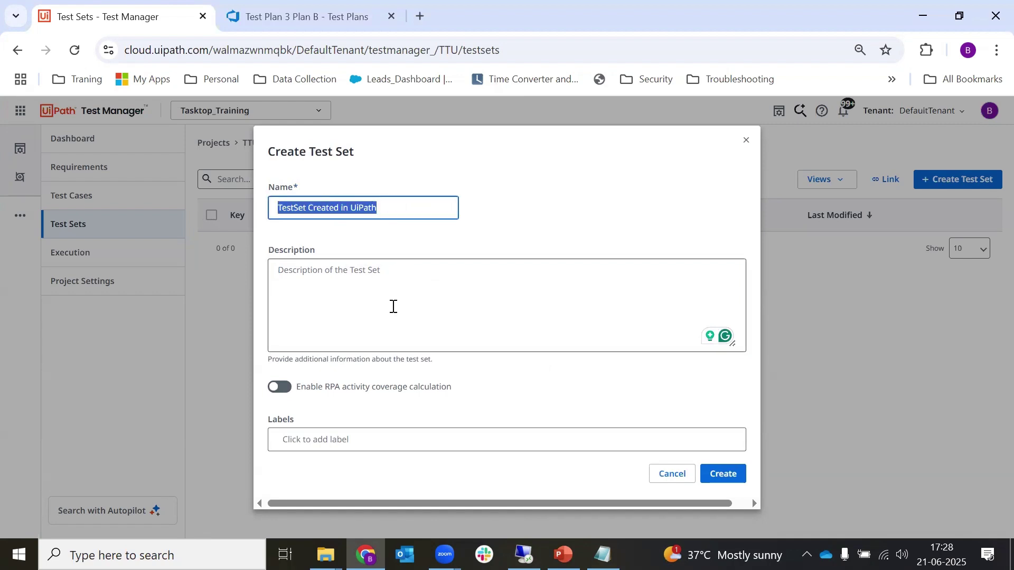
left_click(398, 288)
key("ctrl+v")
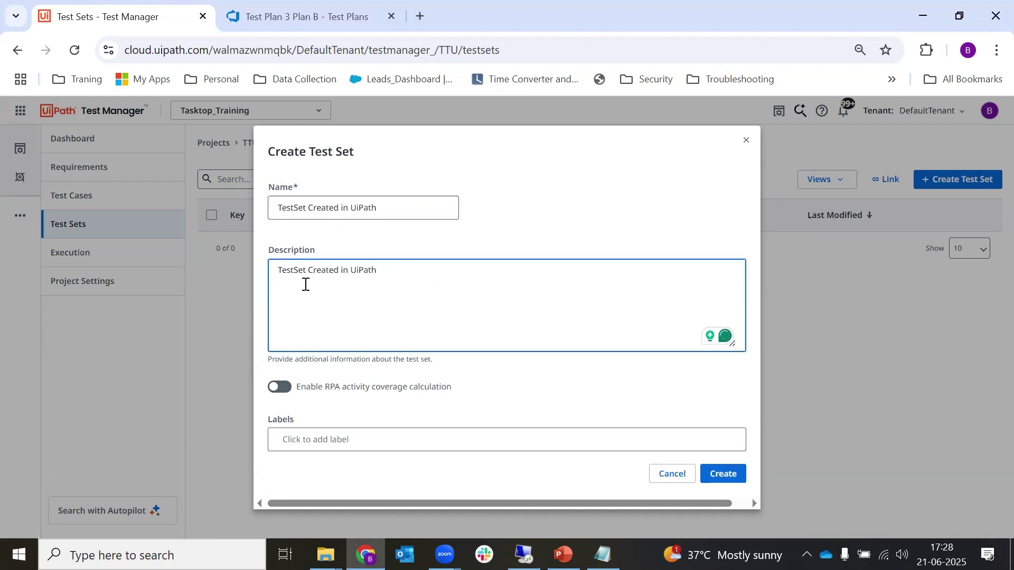
type("Description")
left_click(735, 473)
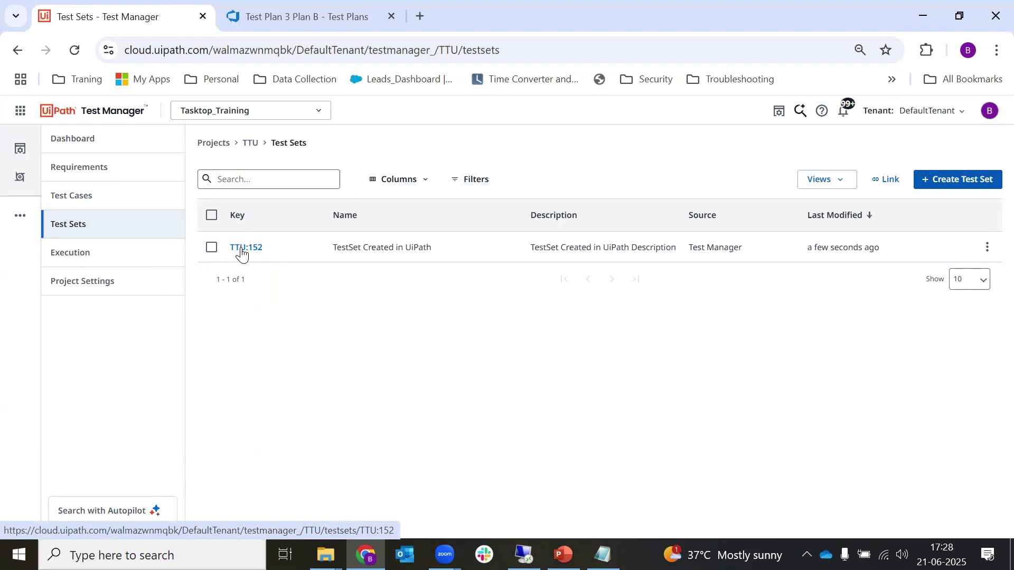
- Switch to Azure DevOps and open Plan B from the list of test plans
left_click(352, 24)
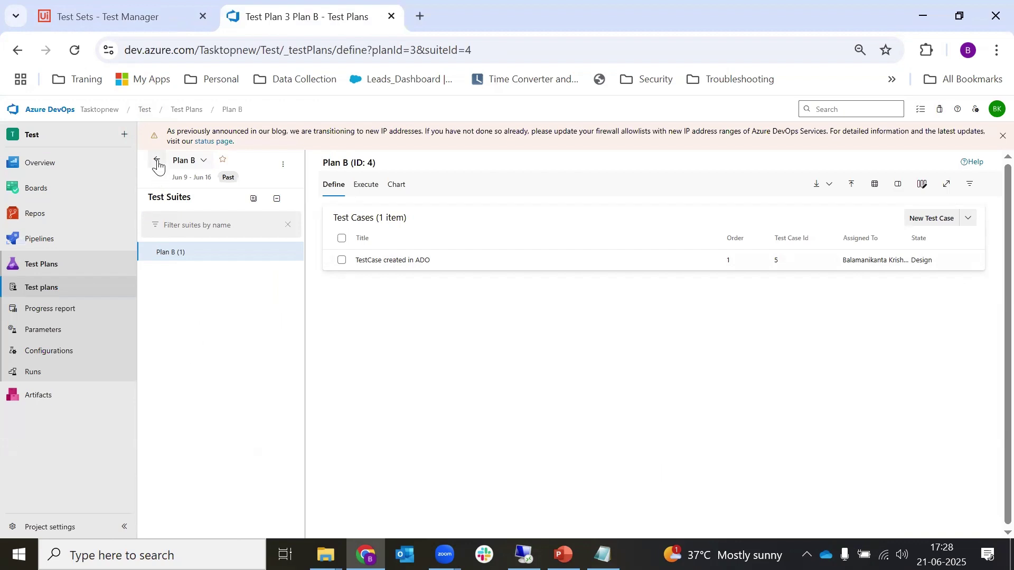
left_click(45, 297)
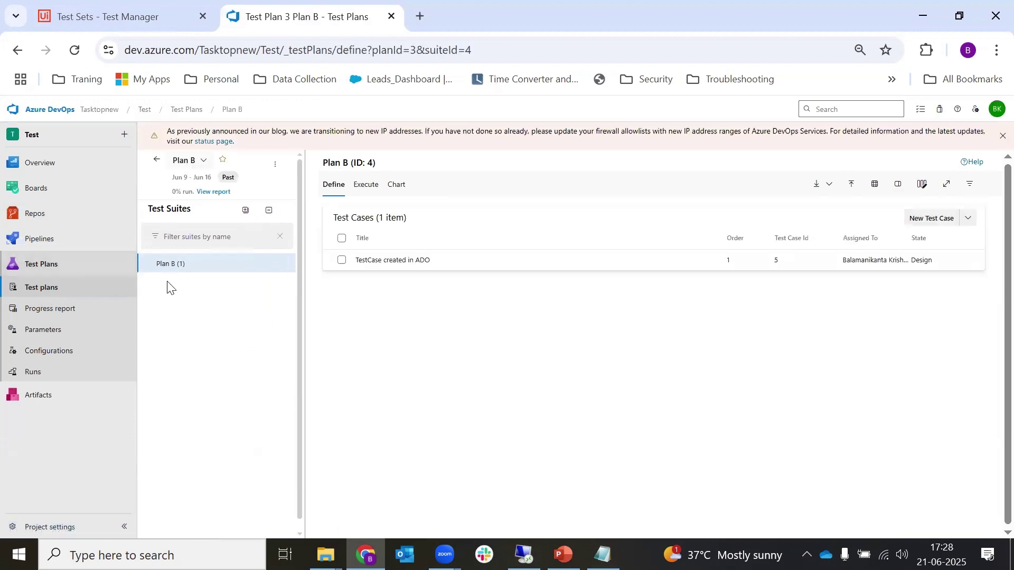
left_click(157, 160)
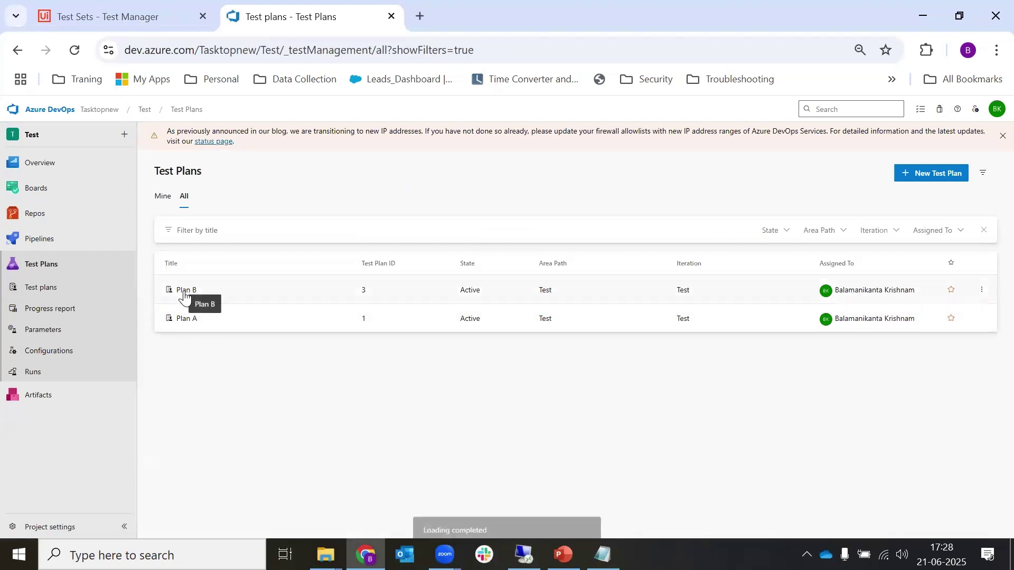
left_click(185, 293)
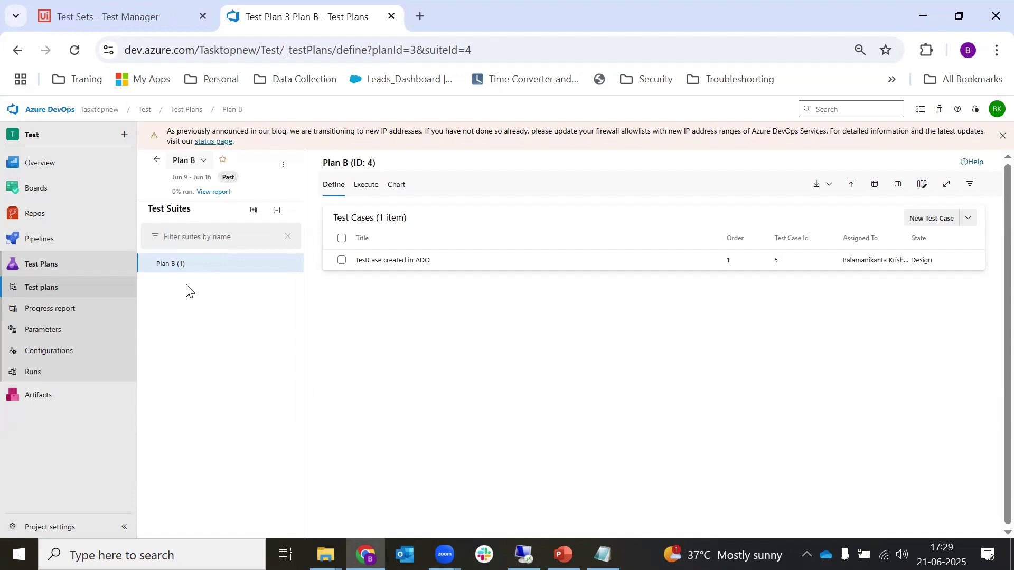
- Add a new static suite under Plan B
right_click(183, 308)
left_click(169, 299)
left_click(288, 266)
mouse_move(221, 287)
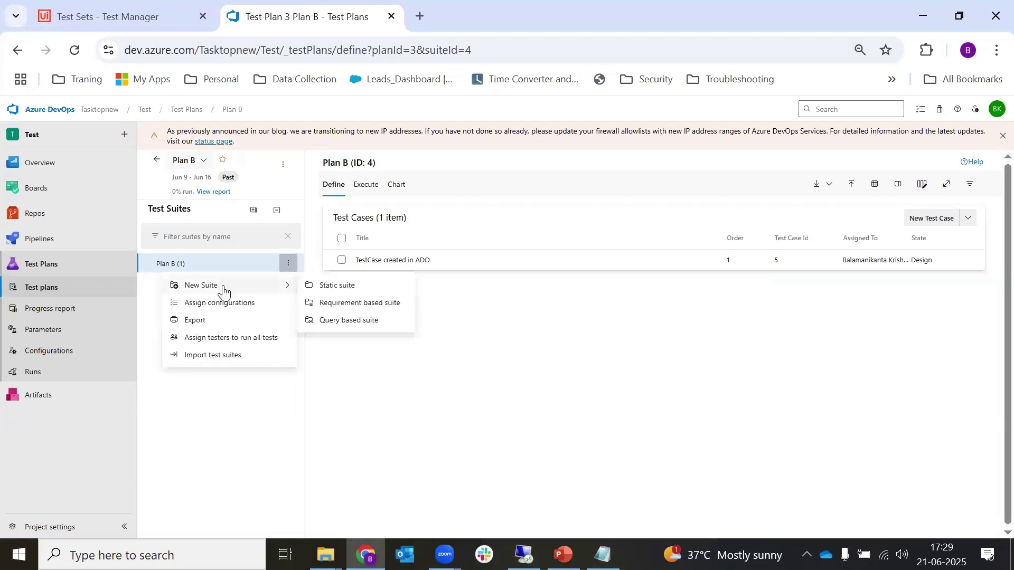
left_click(336, 289)
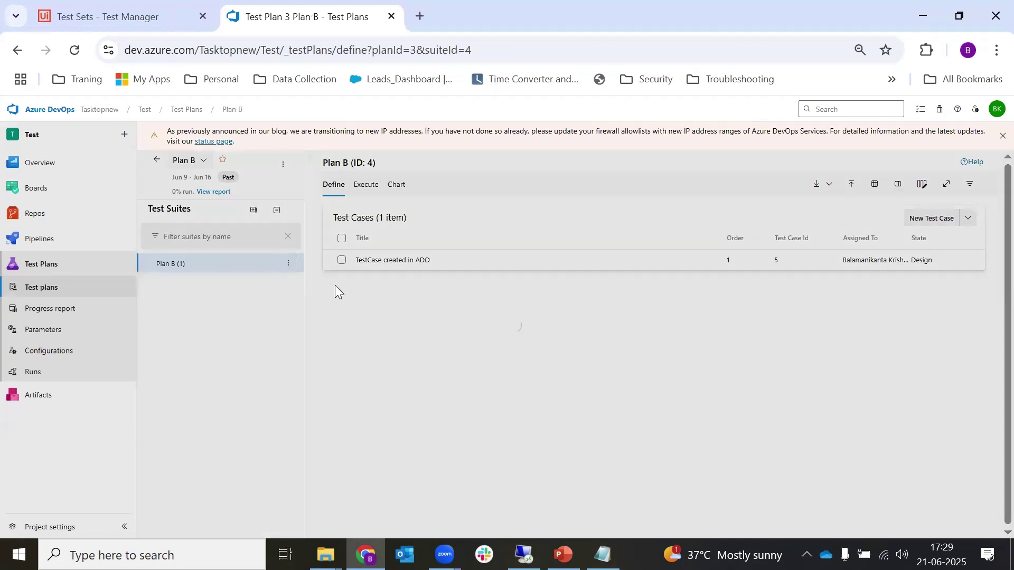
left_click(221, 309)
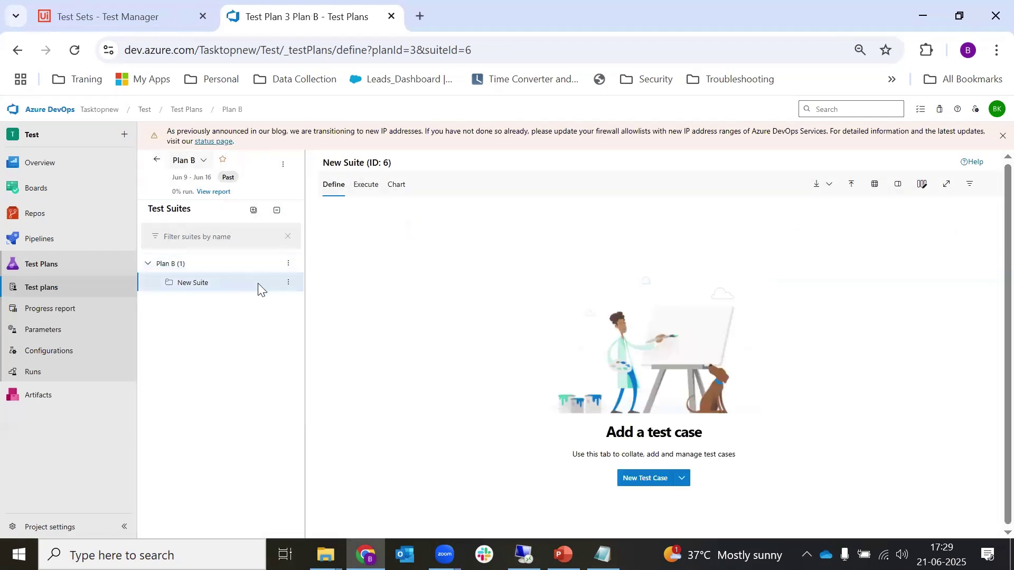
- Open the new suite's work item and change its title to "Test Set in ADO"
left_click(288, 284)
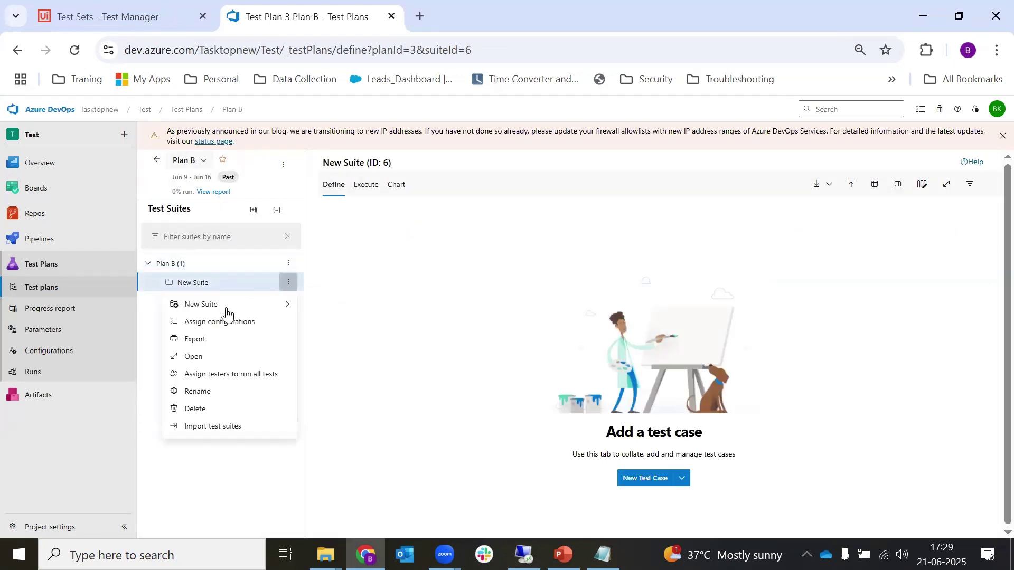
left_click(192, 357)
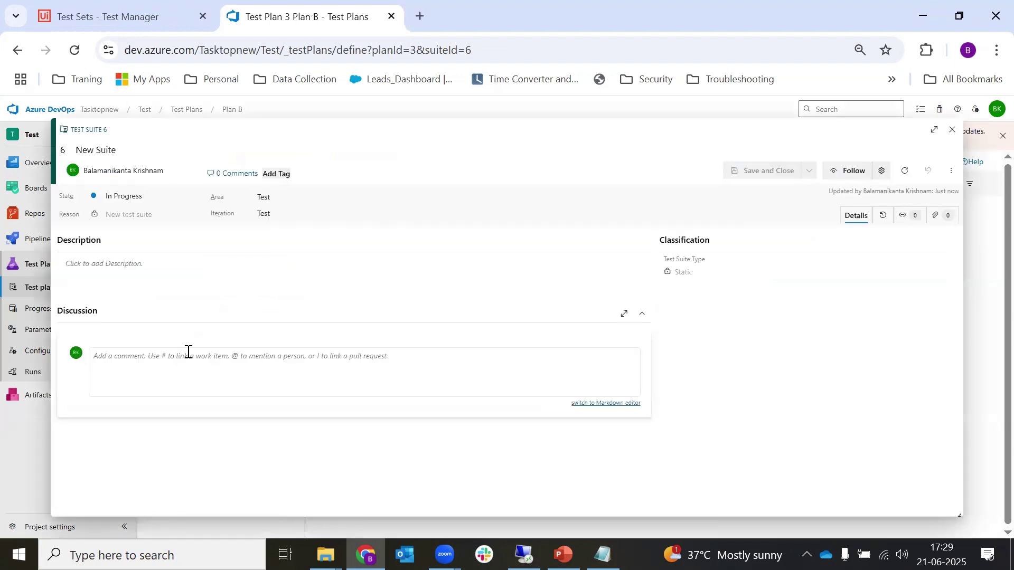
left_click(136, 153)
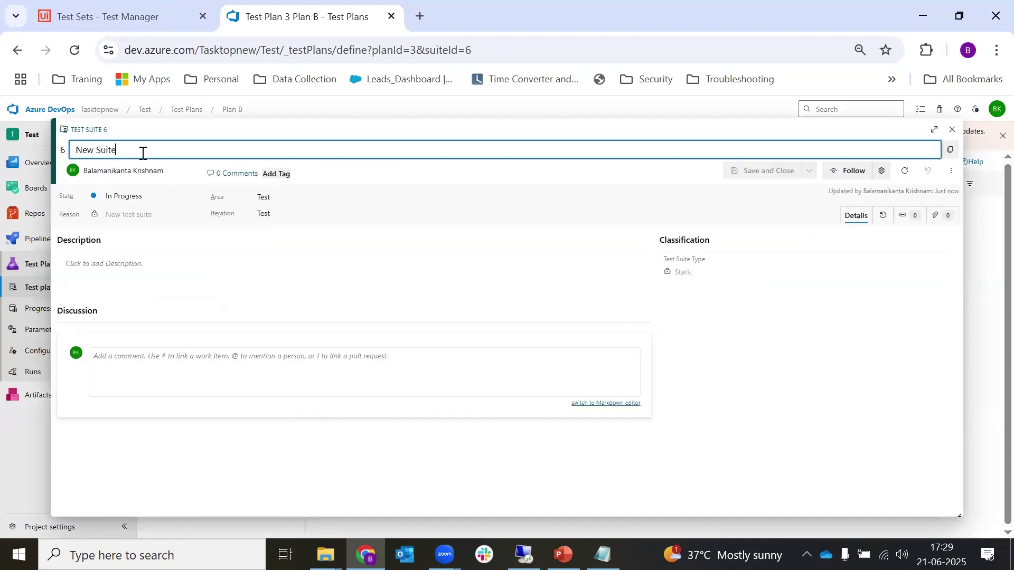
left_click_drag(143, 154, 31, 149)
type("Test")
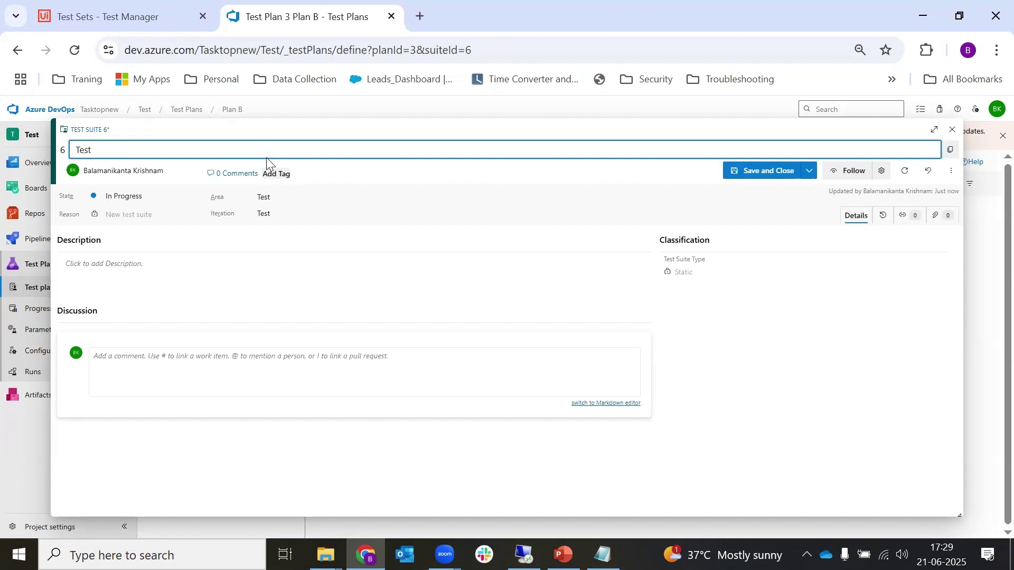
type(" Set in ADO")
- Inspect the suite's description, discussion and title fields, collapsing the discussion section
left_click(227, 297)
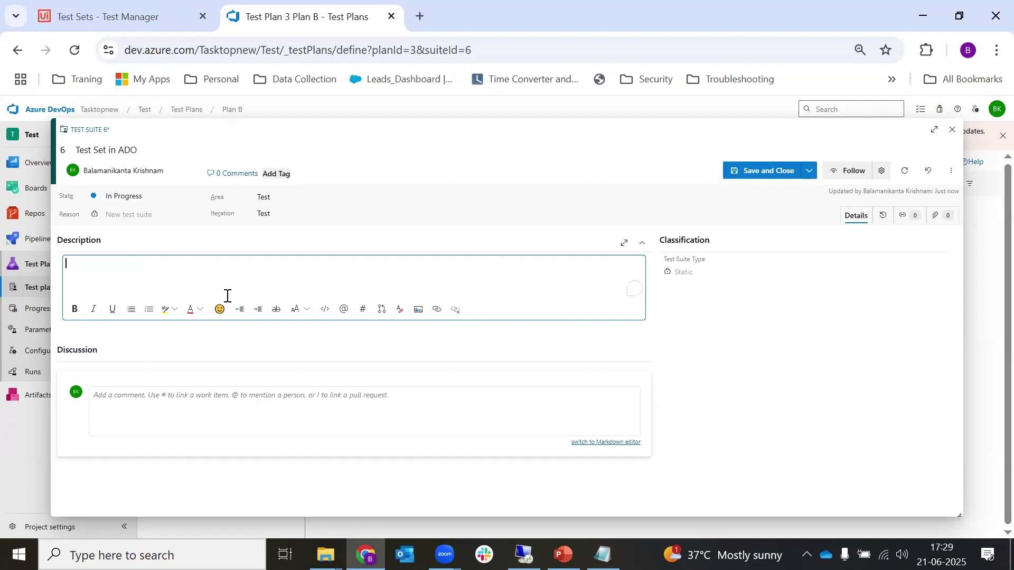
left_click(594, 351)
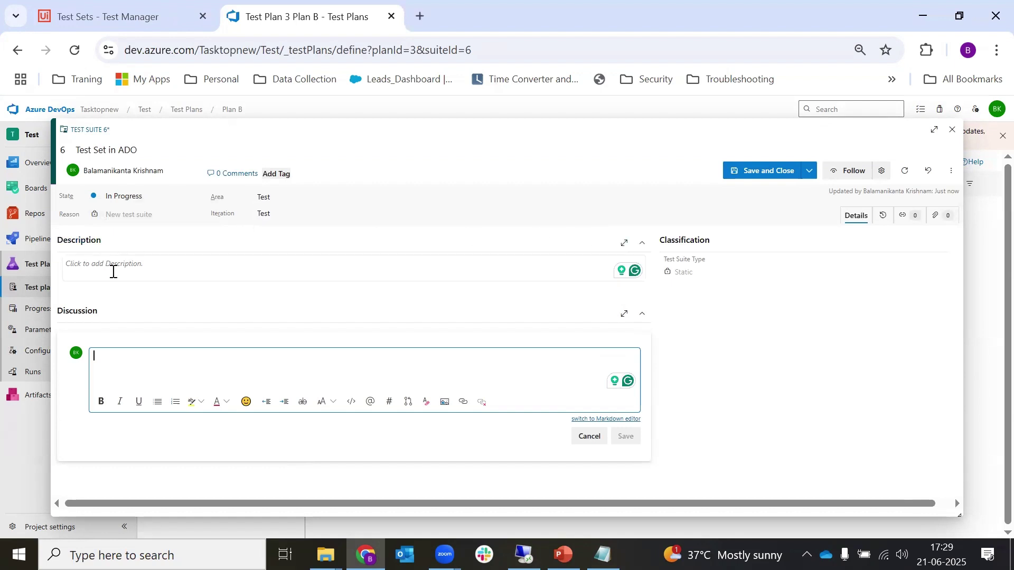
left_click(168, 312)
left_click(169, 313)
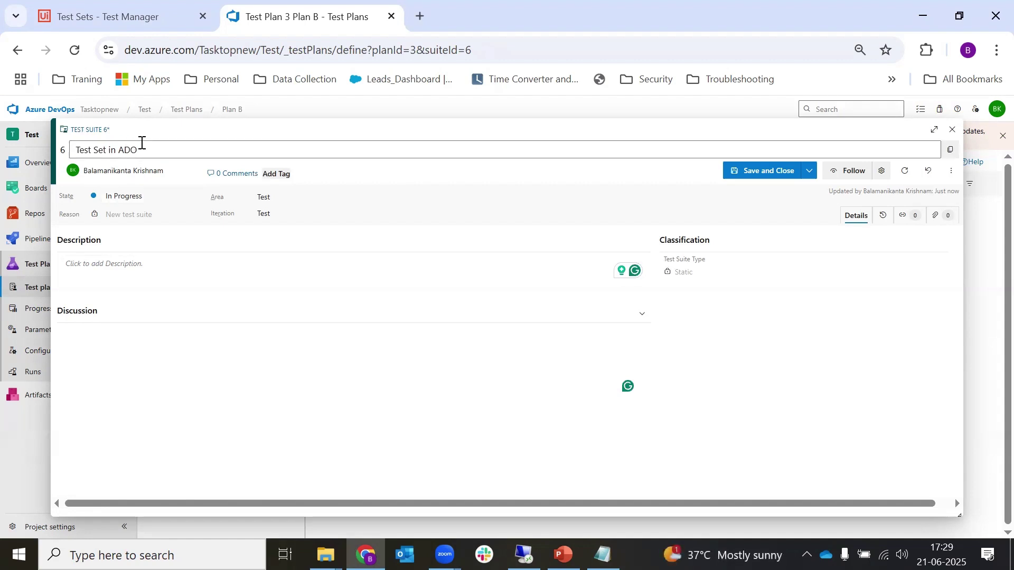
left_click(153, 149)
key("ctrl+a")
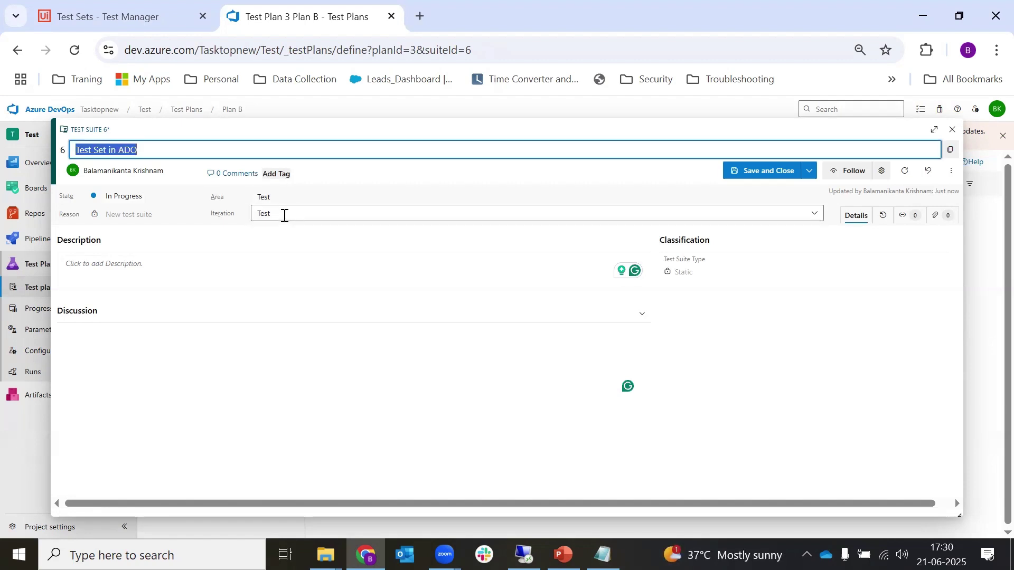
- In Notepad, mark Name with "---- Mandatory" and add the heading "ADO" below the Label entry
left_click(602, 554)
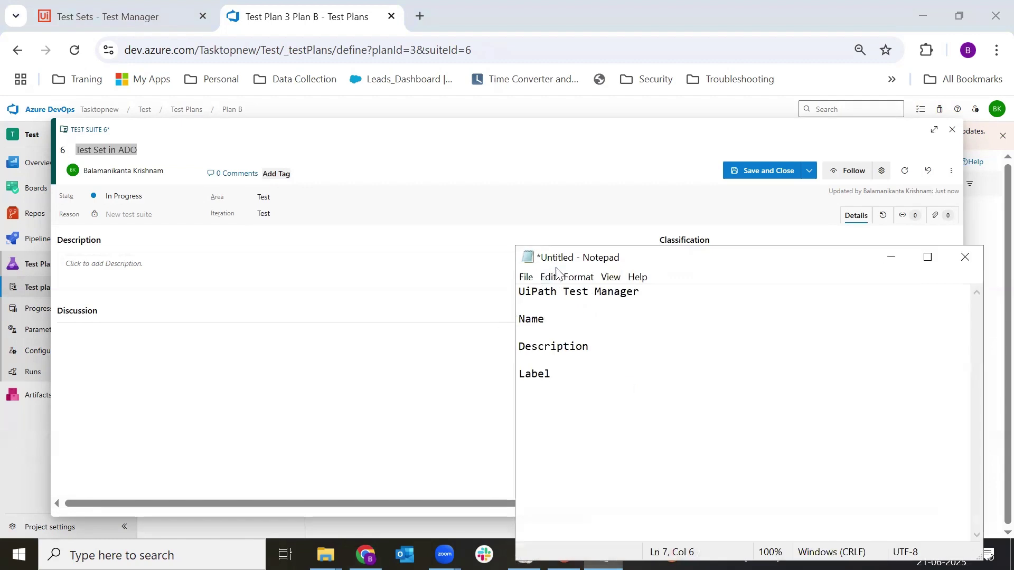
type("---- Mandatory")
left_click(701, 416)
key("Return")
key("Return")
key("Return")
type("ADO")
- List the fields "Title of the Test set", "State", "Area" and "Iteration" under the ADO heading
key("Return")
key("Return")
key("Return")
type("Title")
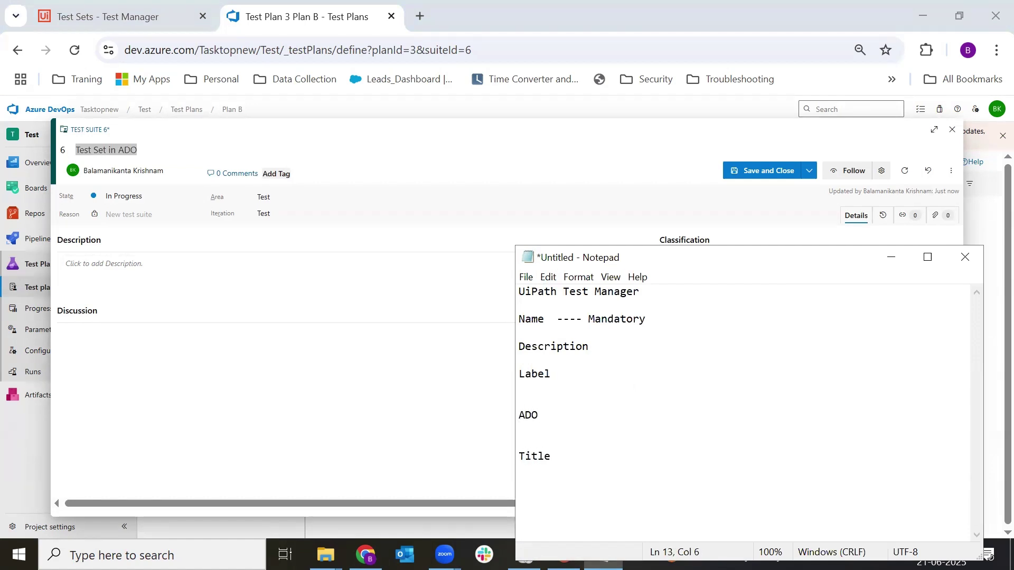
type("of the Test set")
key("Return")
key("Return")
type("State")
key("Return")
key("Return")
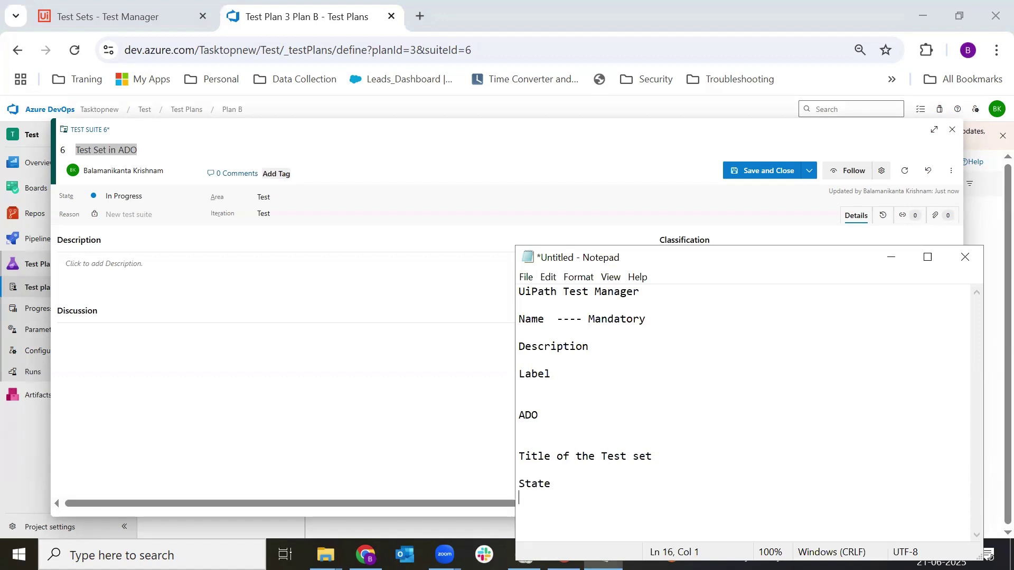
type("Area")
key("Return")
key("Return")
type("I")
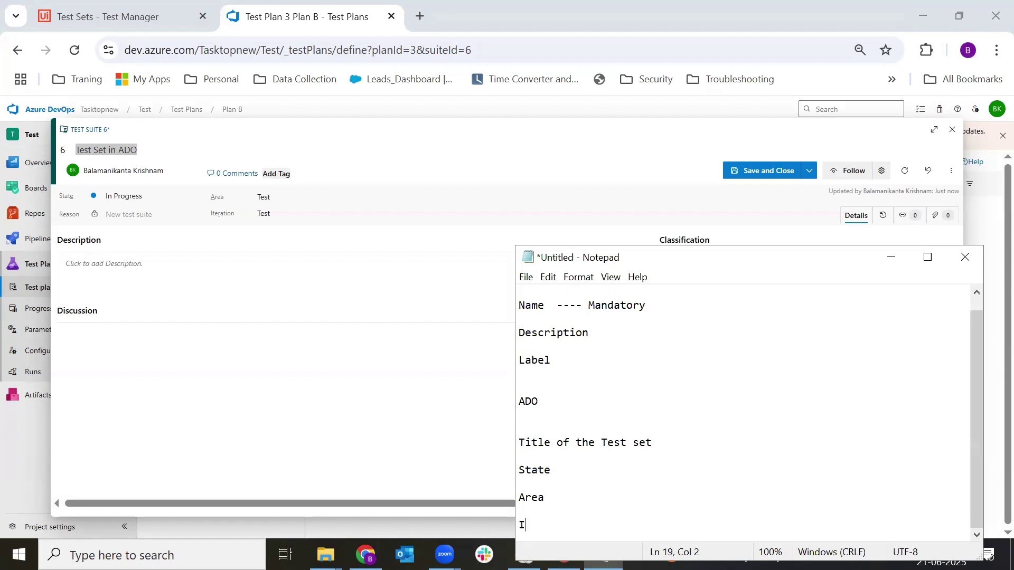
type("teration")
- Move the Notepad window higher and mark the Title and State entries as mandatory with dashes and "M"
left_click_drag(771, 260, 724, 98)
left_click(647, 291)
type("--- ")
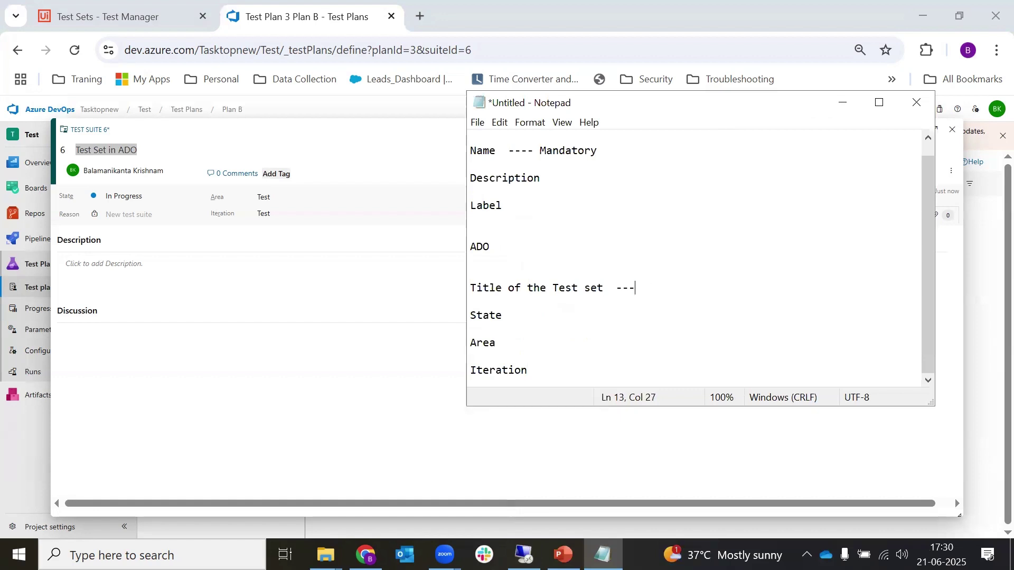
type("M")
key("Down")
key("Down")
key("Right")
key("Right")
key("Right")
key("Right")
type("-----M")
- Mark the Area and Iteration entries as mandatory with "---- M"
key("Down")
key("Down")
key("Right")
key("Right")
key("Right")
key("Right")
type("---- M")
key("Down")
key("Down")
key("End")
type("---- M")
- Check the test suite's Description field in Azure DevOps, and add "Description" below the Iteration entry in the Notepad field list
left_click(228, 301)
left_click(261, 267)
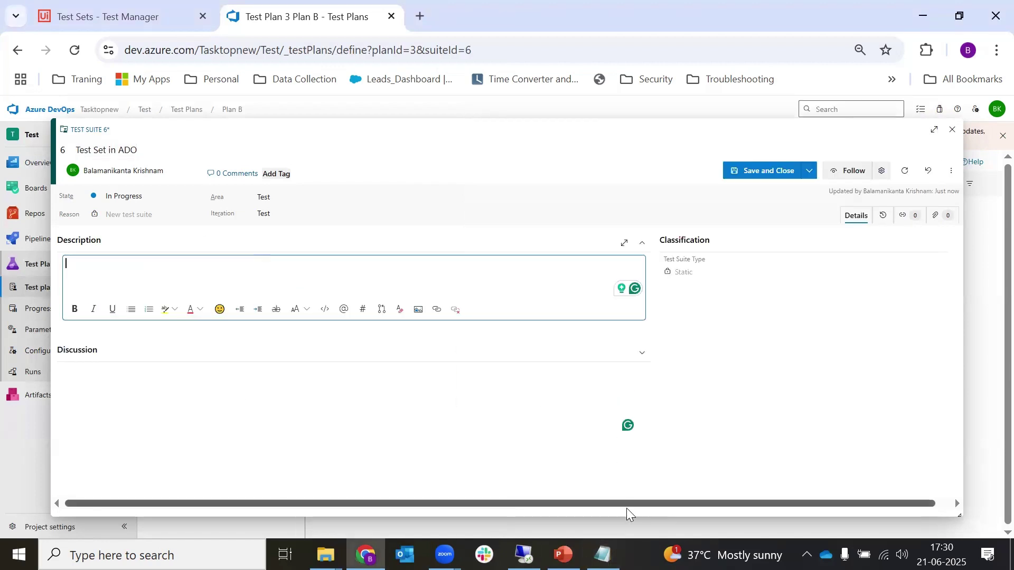
left_click(602, 554)
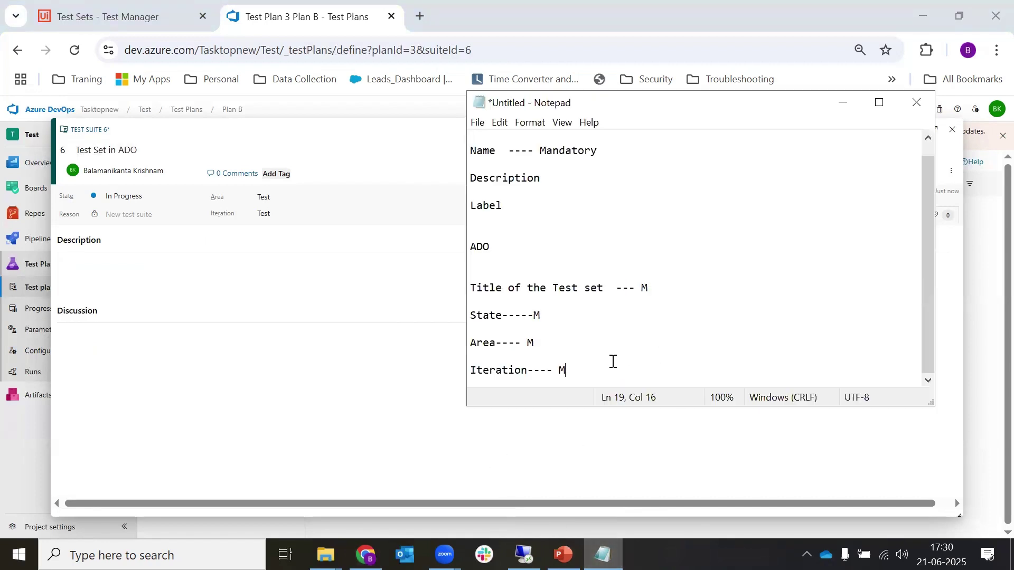
key("Return")
key("Return")
type("De")
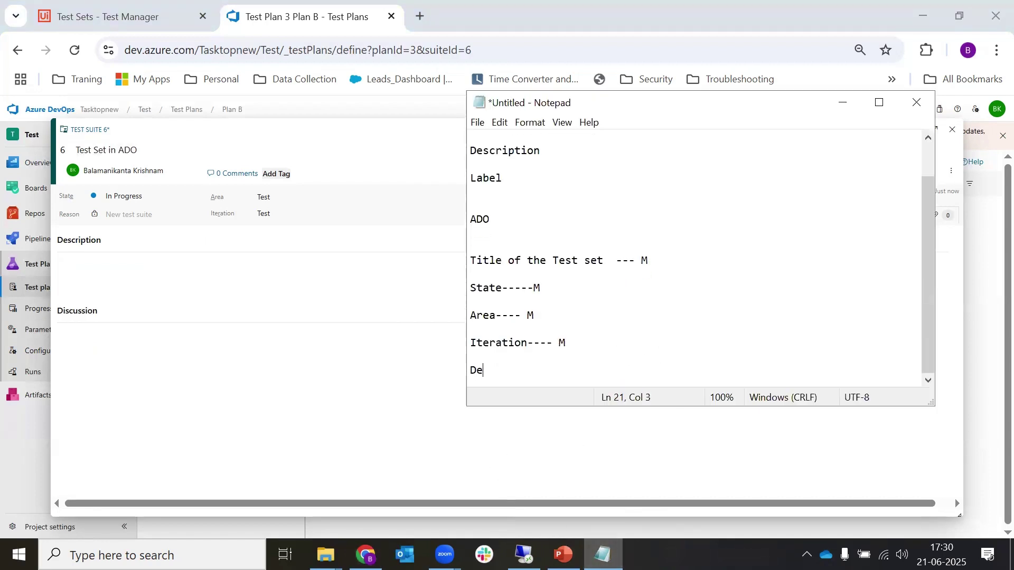
type("scription")
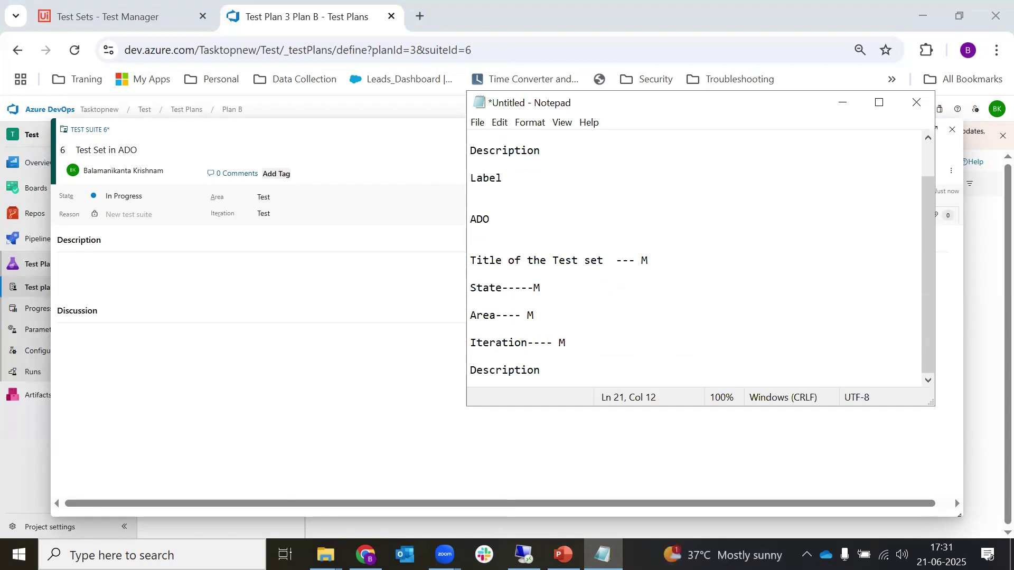
- Minimize Notepad, then save and close the "Test Set in ADO" test suite
left_click(843, 104)
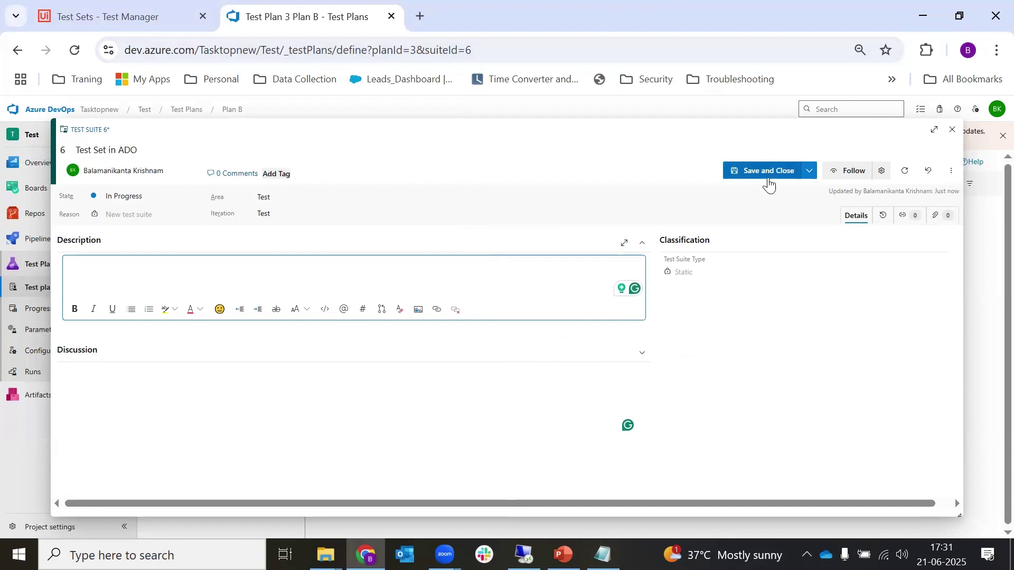
left_click(769, 172)
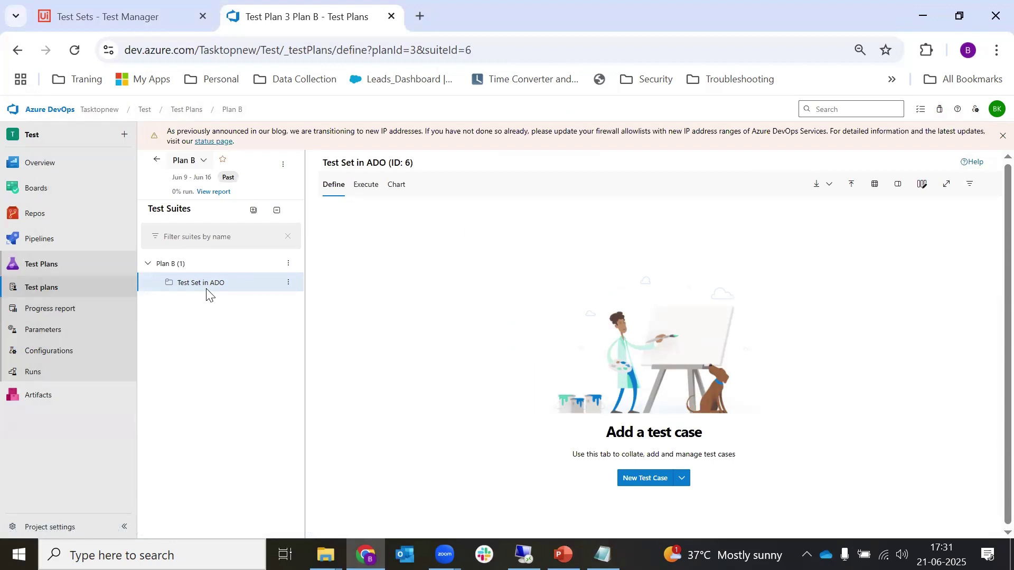
- Open the "TestSet Created in UiPath" test set in UiPath Test Manager and show its available tasks
left_click(103, 21)
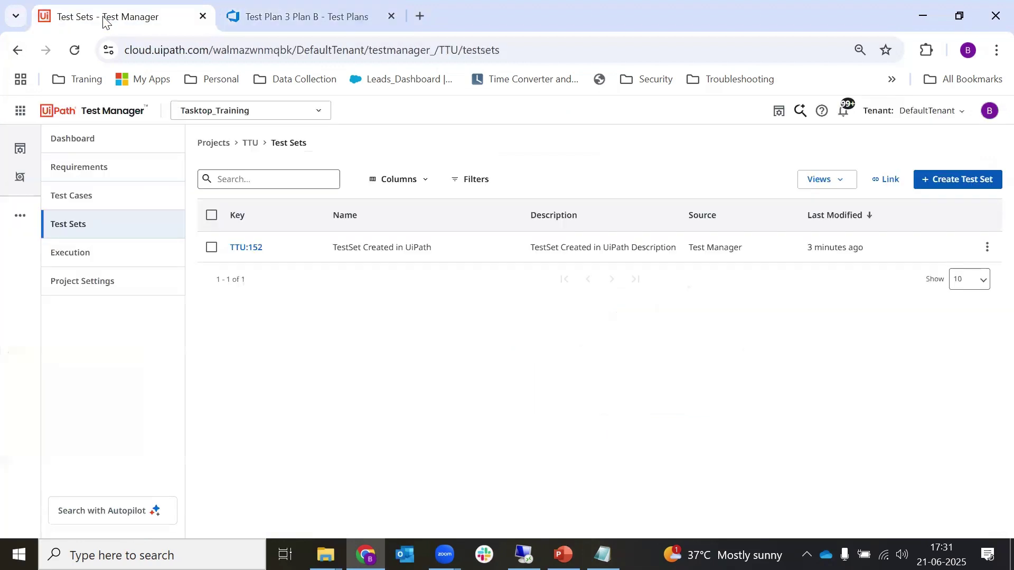
left_click(252, 247)
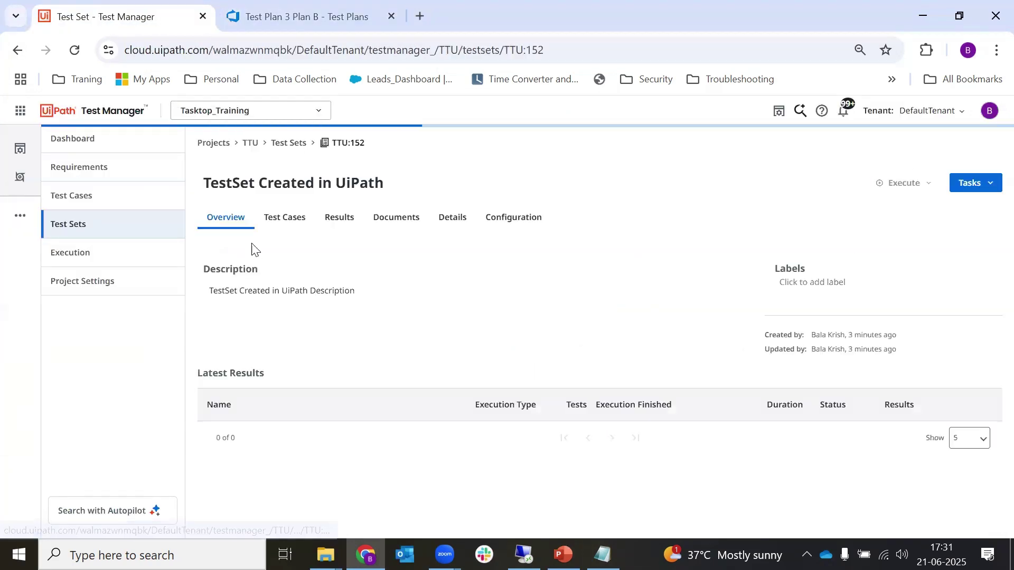
left_click(990, 190)
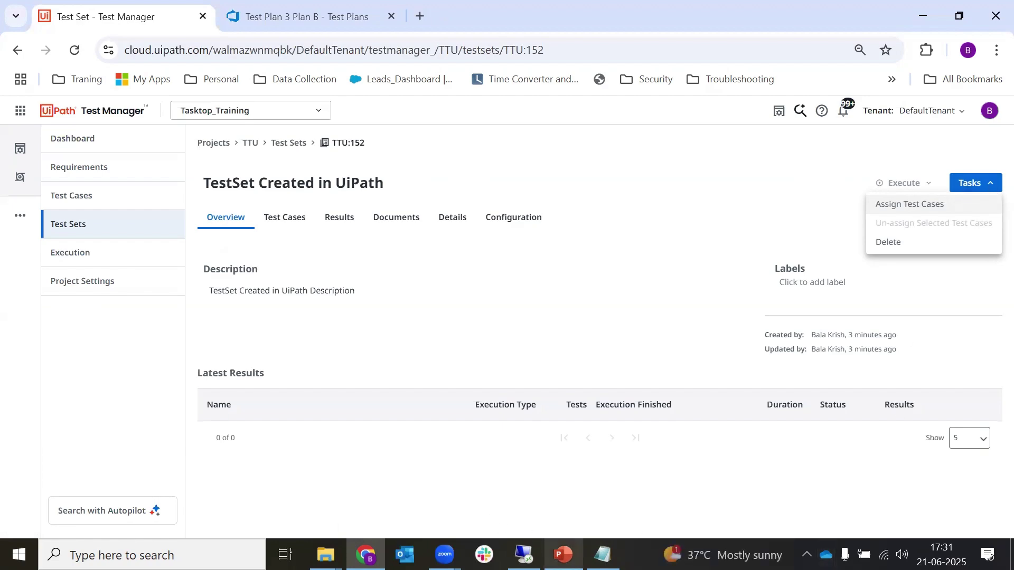
- Switch to PowerPoint, present the "UiPath Test Manager & Azure DevOps" mapping slide full screen, and return to Test Manager in the browser
left_click(563, 554)
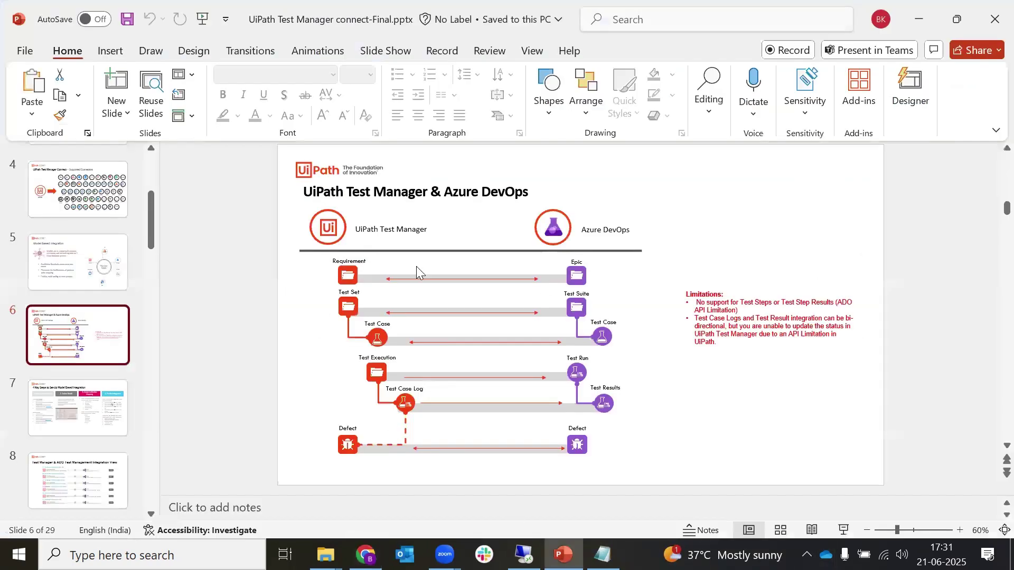
left_click(843, 529)
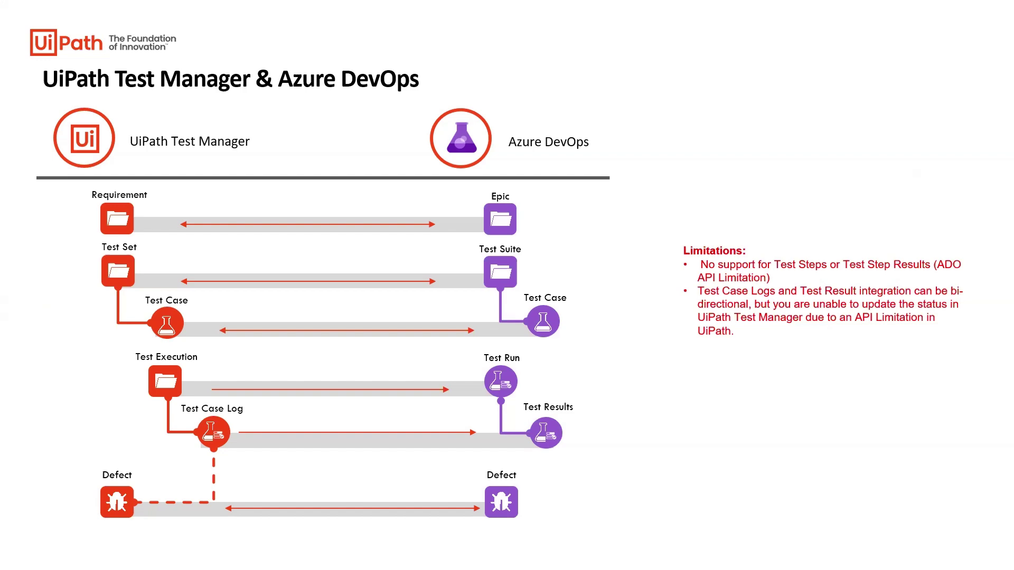
key("alt+Tab")
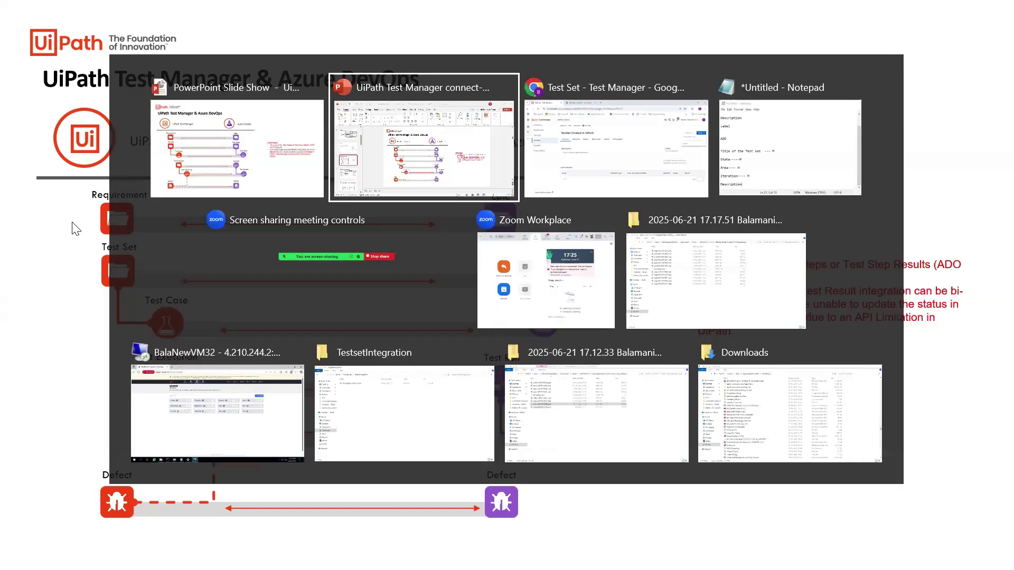
key("alt+Tab")
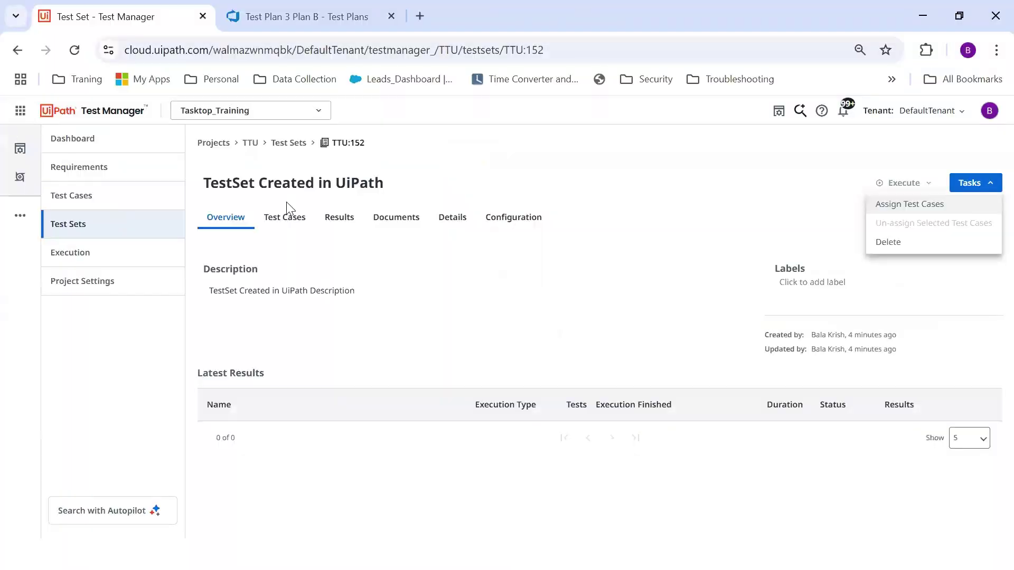
- Examine the UiPath test set's assigned test cases, the Azure DevOps test suite, and the UiPath project's list of test cases
left_click(285, 223)
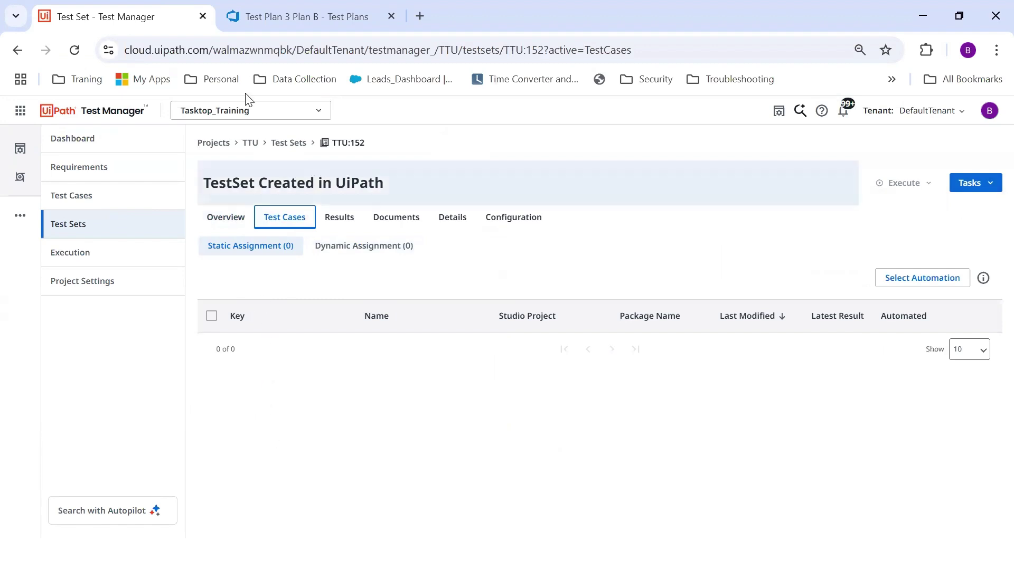
left_click(289, 23)
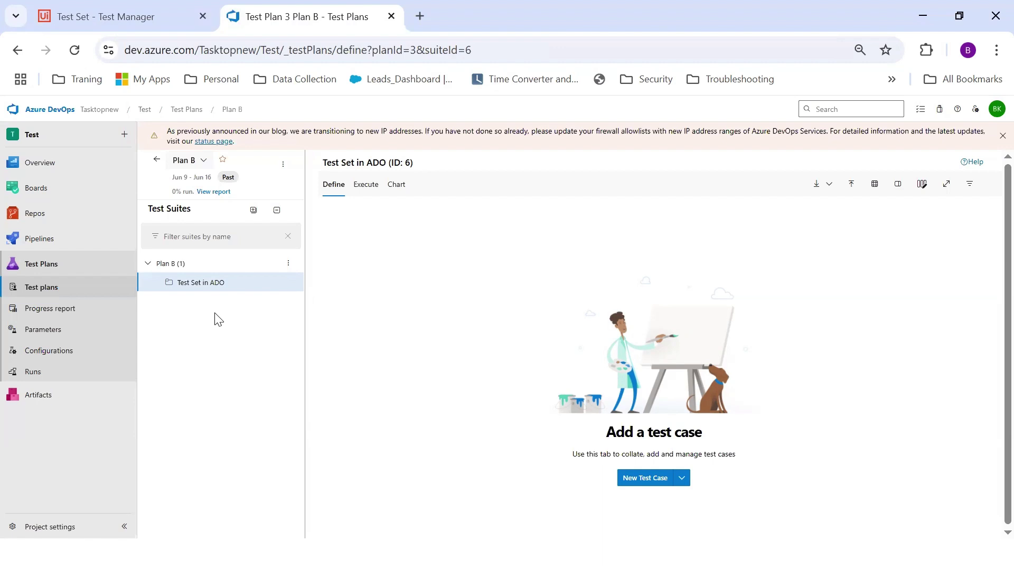
left_click(110, 11)
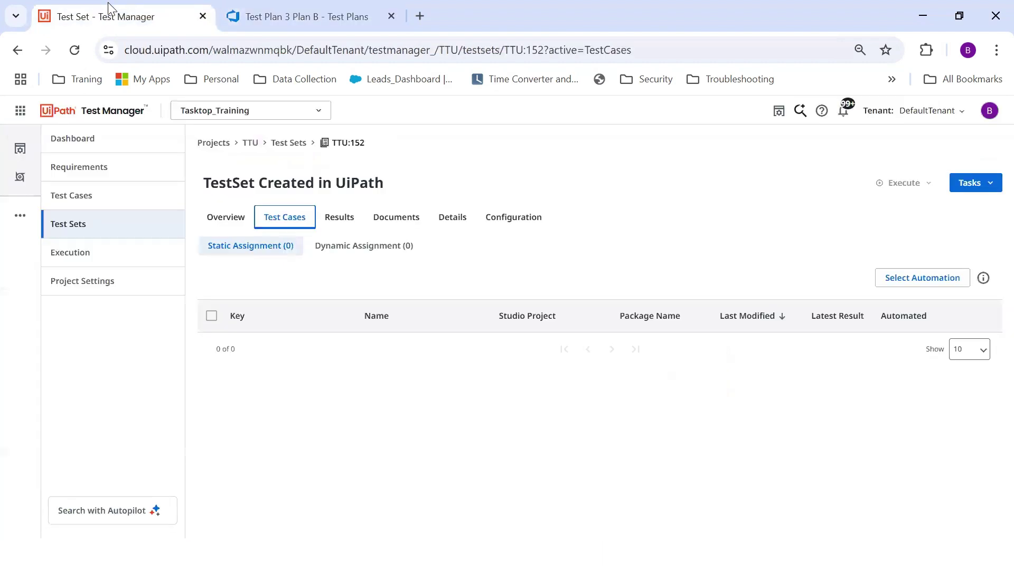
left_click(120, 198)
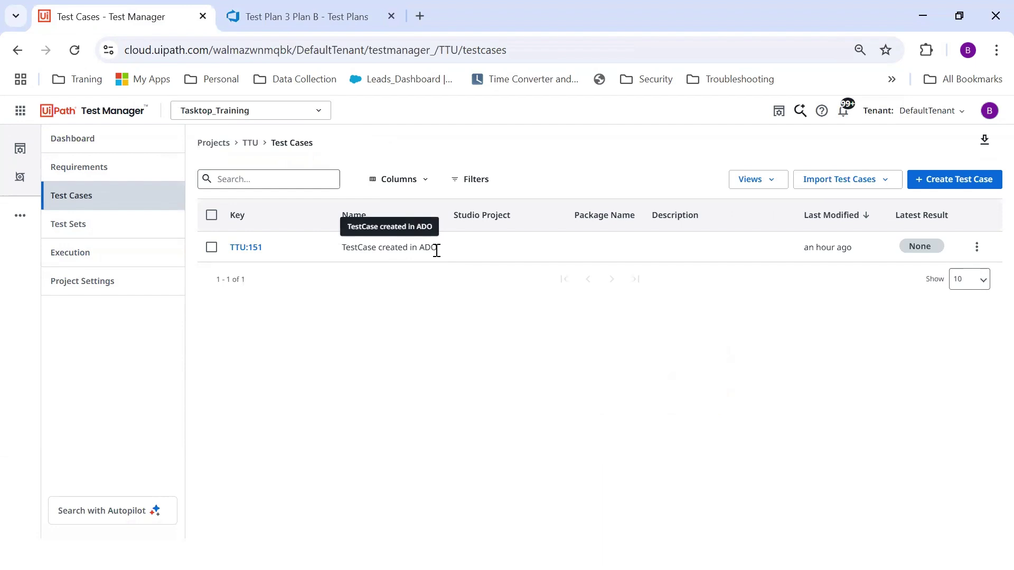
- Statically assign "TestCase created in ADO" to the "TestSet Created in UiPath" test set and view its assigned test cases
left_click(133, 227)
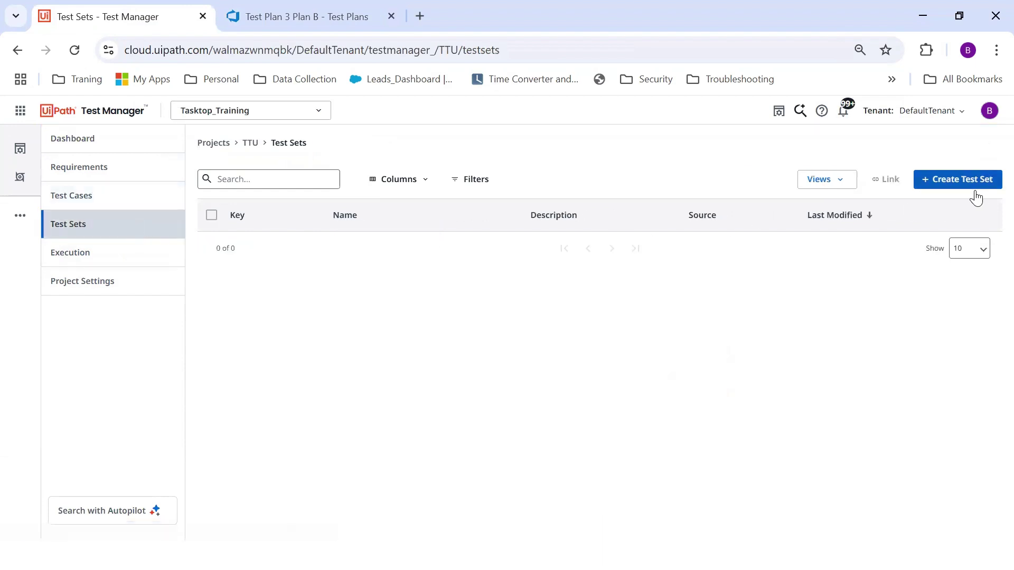
left_click(987, 247)
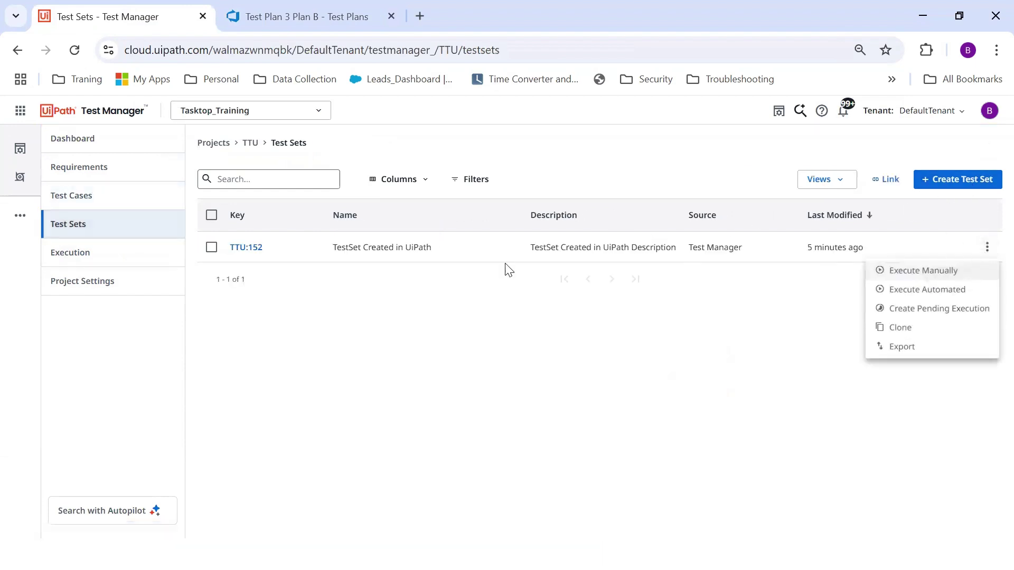
left_click(248, 257)
left_click(248, 257)
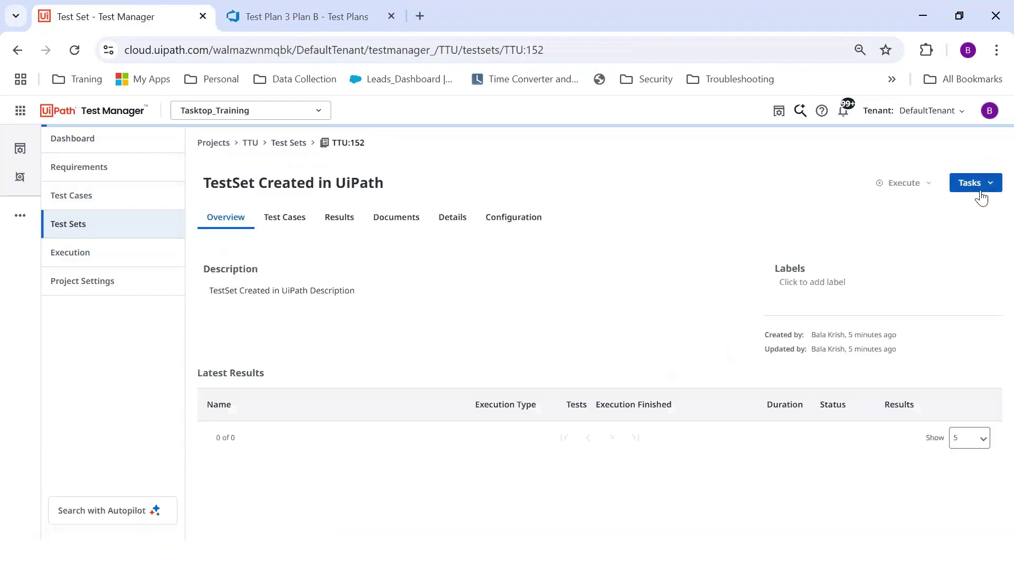
left_click(978, 189)
left_click(906, 204)
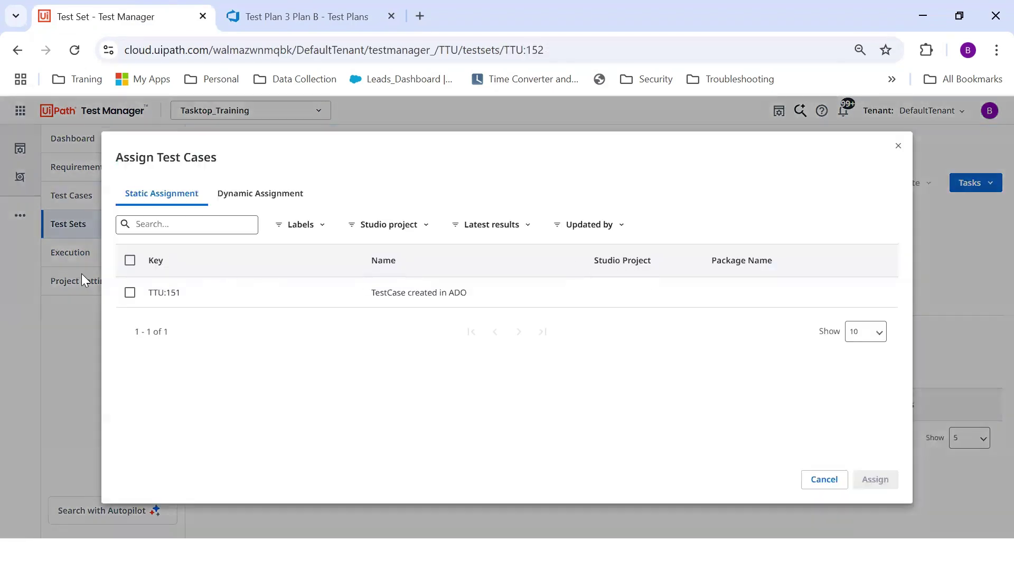
left_click(130, 293)
left_click(874, 479)
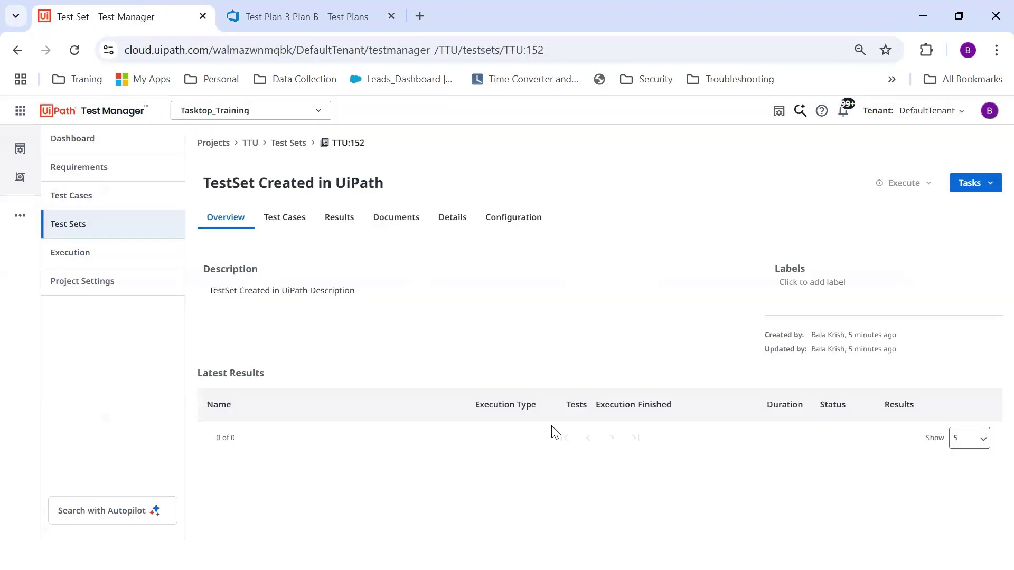
left_click(304, 223)
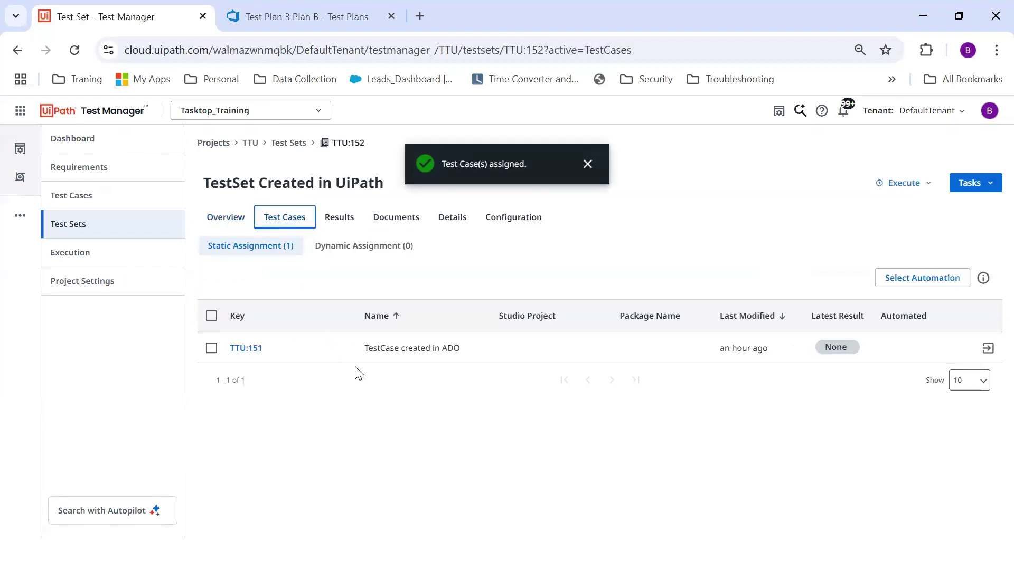
- In Azure DevOps, add the existing "TestCase created in ADO" to the "Test Set in ADO" suite and compare it with the UiPath test set
left_click(304, 16)
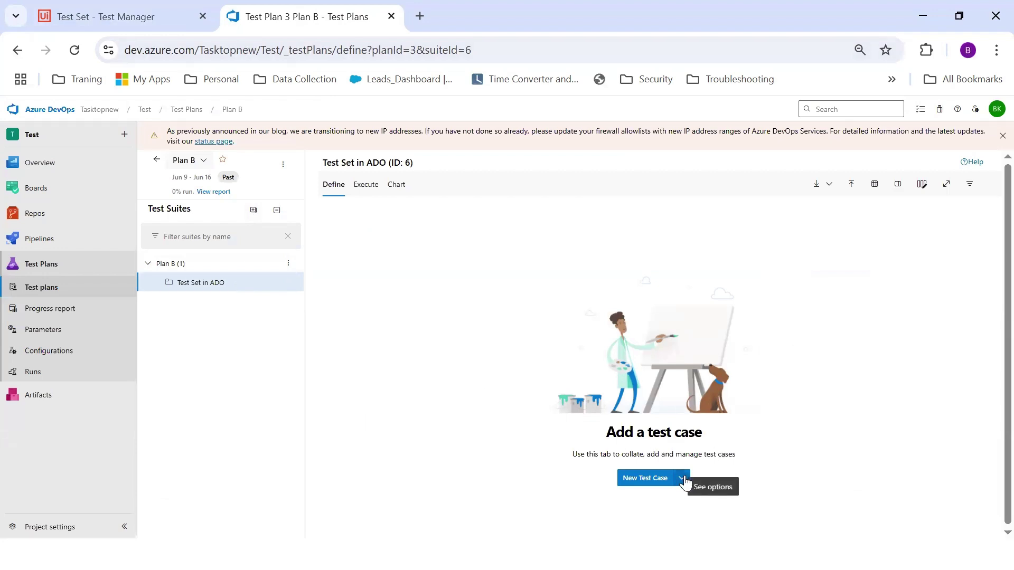
left_click(682, 479)
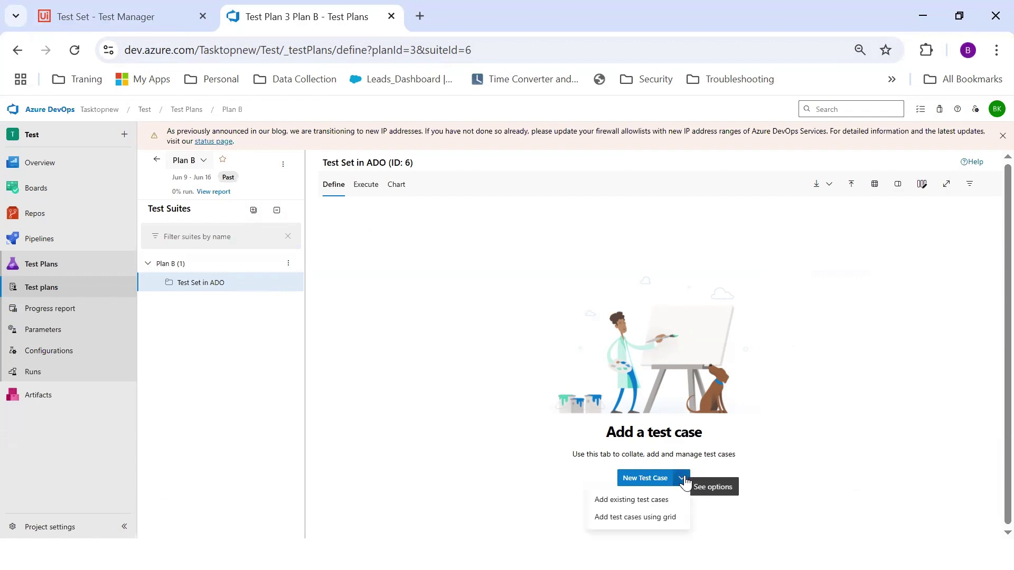
left_click(629, 502)
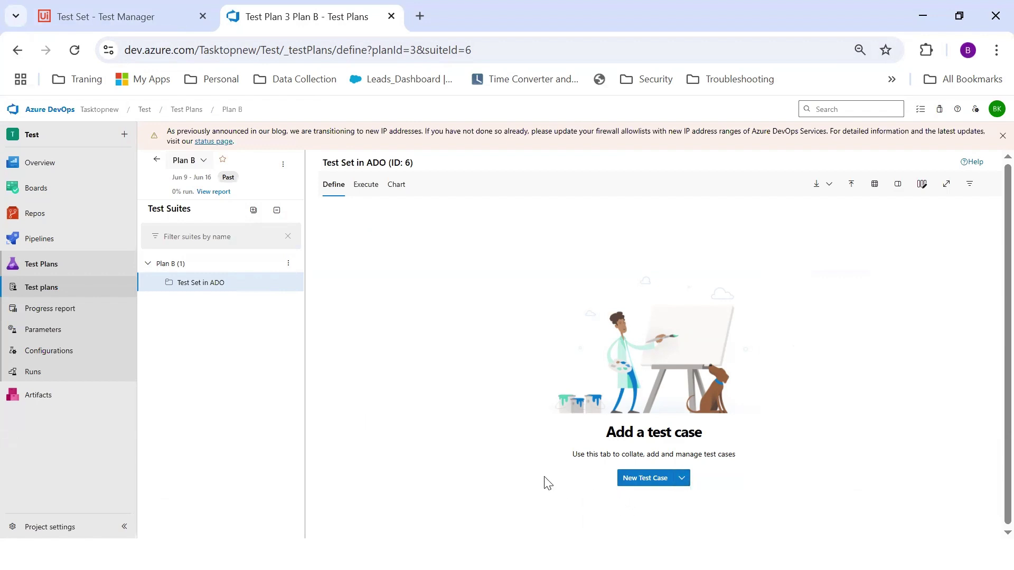
left_click(151, 285)
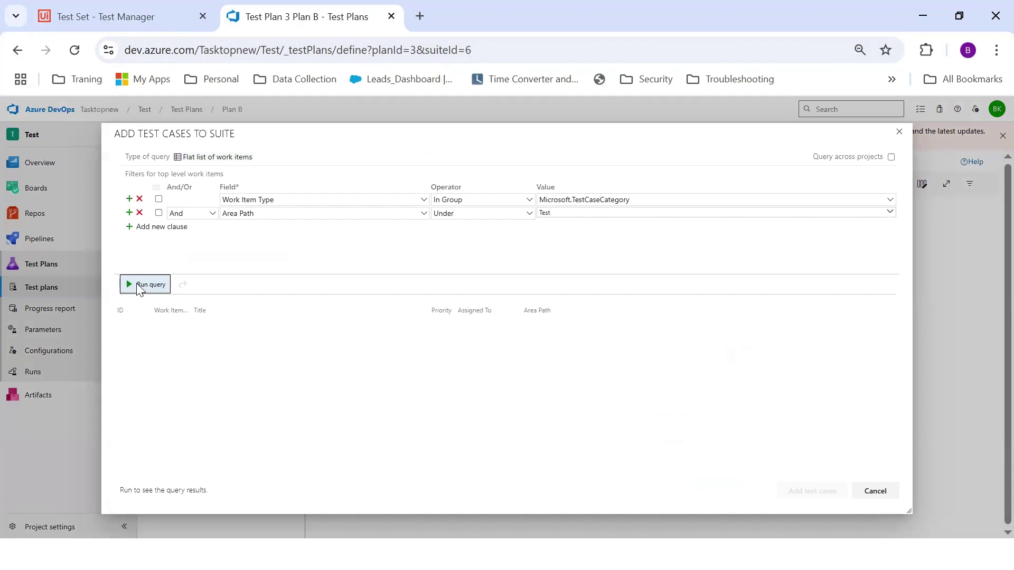
left_click(393, 332)
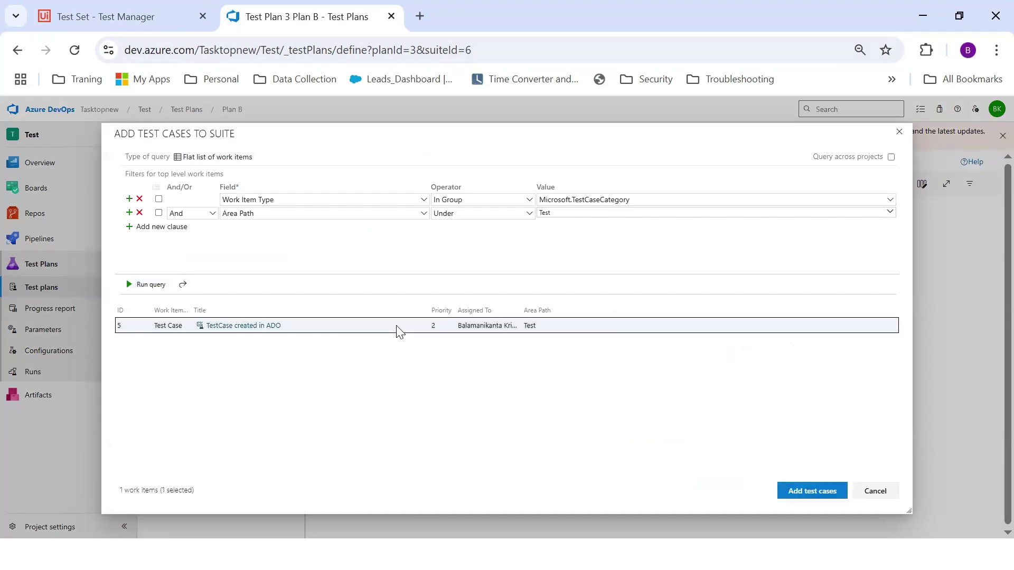
left_click(812, 491)
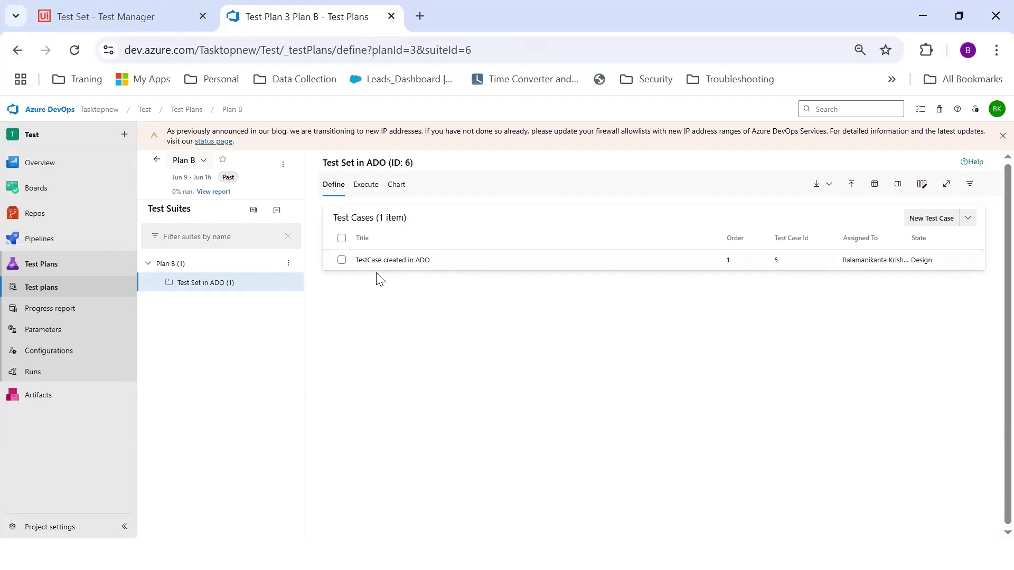
left_click(100, 10)
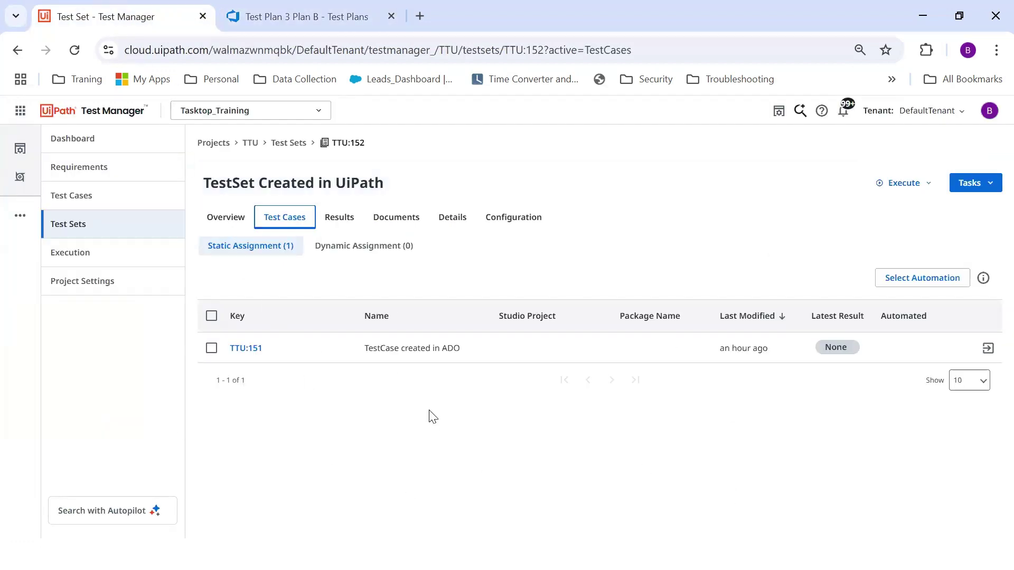
left_click(287, 7)
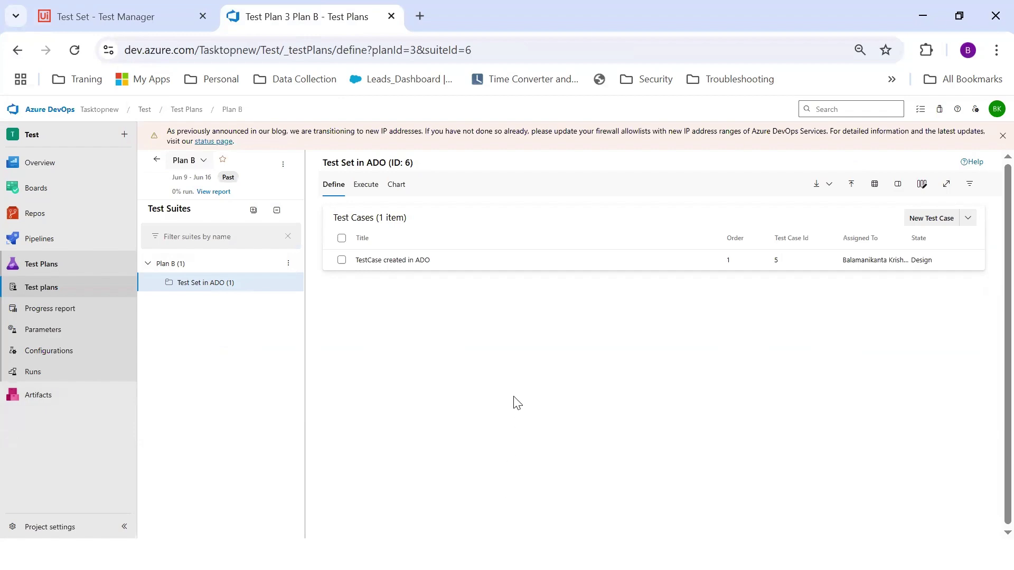
- Switch to Notepad, maximize its window, and review the field lists for UiPath Test Manager and ADO
key("super")
left_click(602, 553)
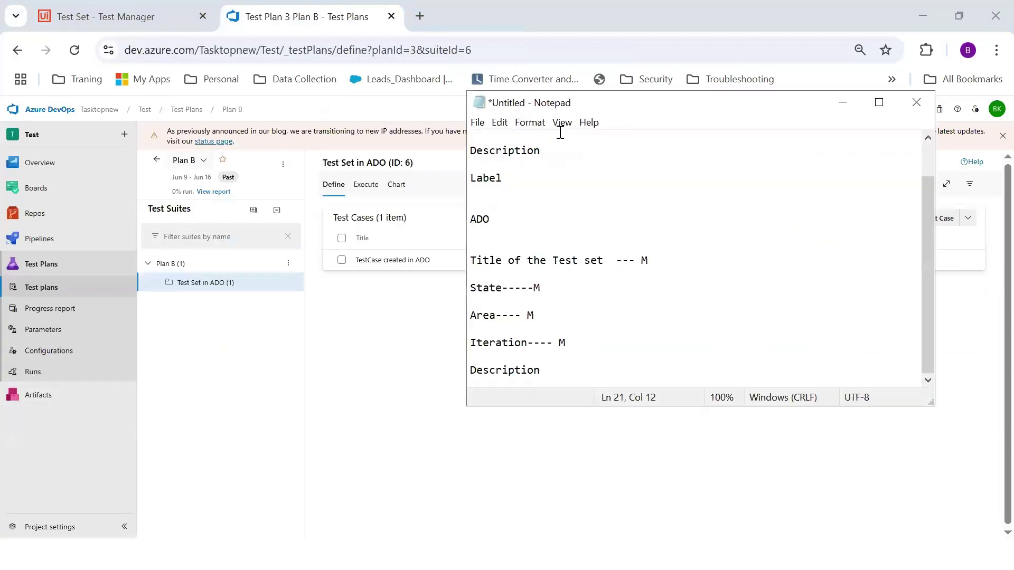
left_click(875, 110)
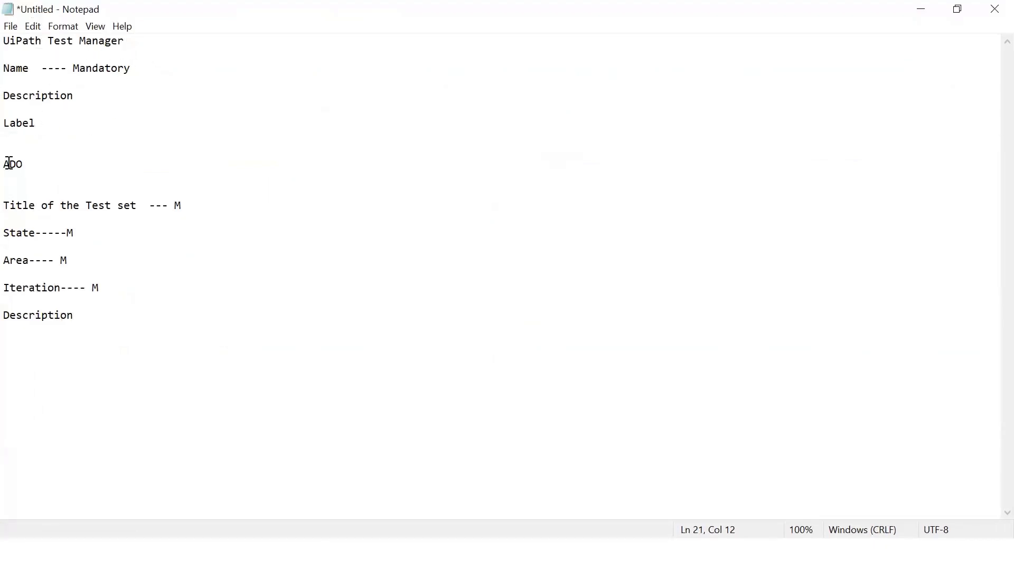
left_click_drag(7, 163, 75, 160)
- Below the ADO field list, leave several blank lines and add the mapping "Name ---------> Title(ADo)"
left_click(88, 315)
key("Return")
key("Return")
key("Return")
key("Return")
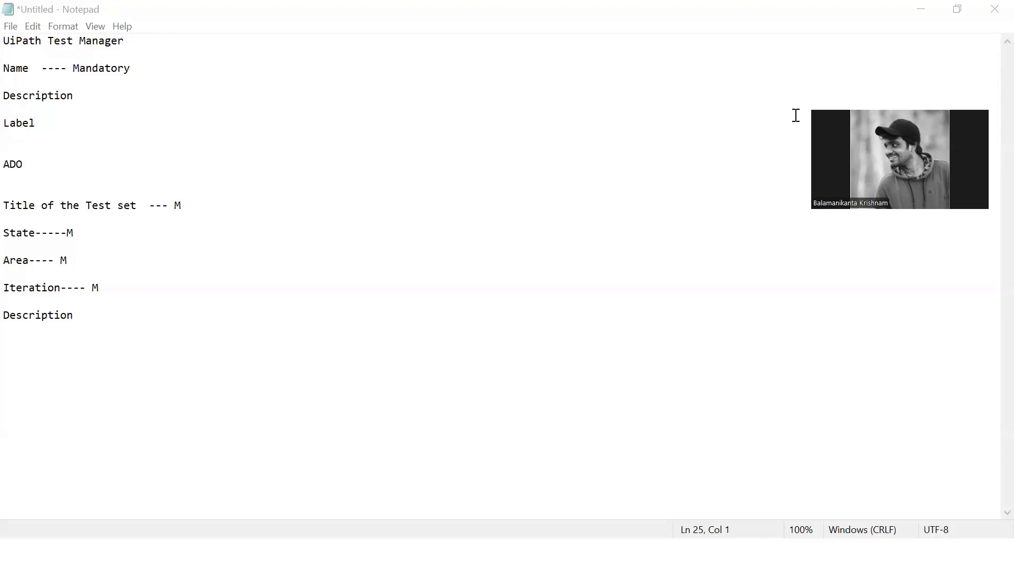
left_click(127, 320)
key("Return")
key("Return")
key("Return")
key("Return")
key("Return")
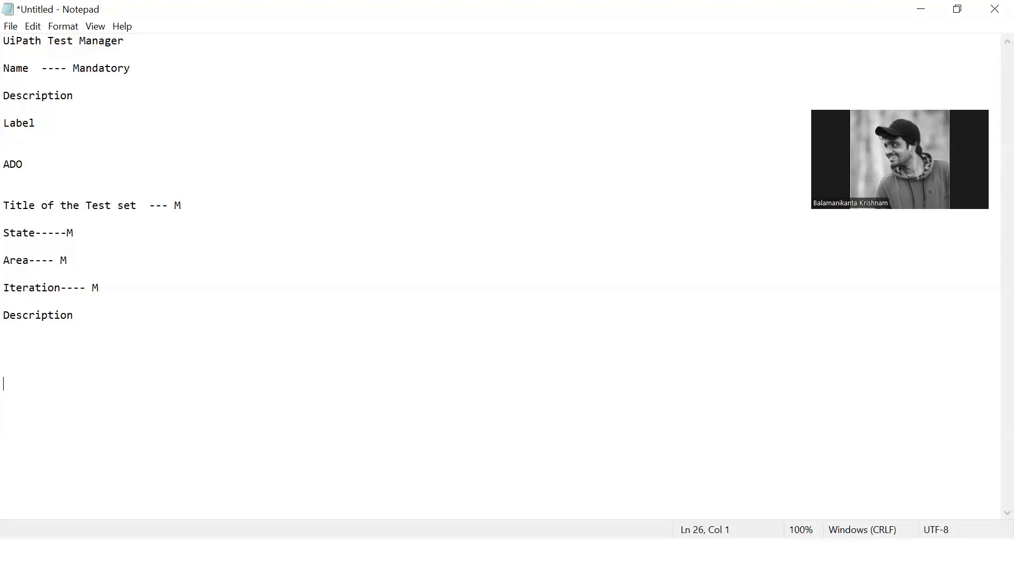
type("Name  ---------> Title(AD")
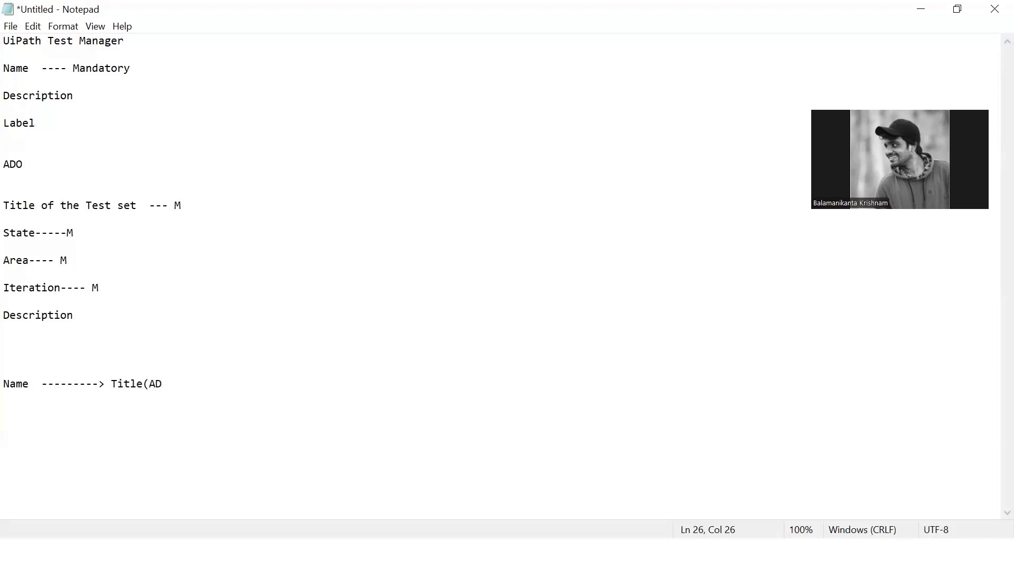
type("o)")
- Add a second mapping line reading "Description --------> Description(ADo)" beneath the Name mapping
key("Return")
key("Return")
type("Description")
type("--------> ")
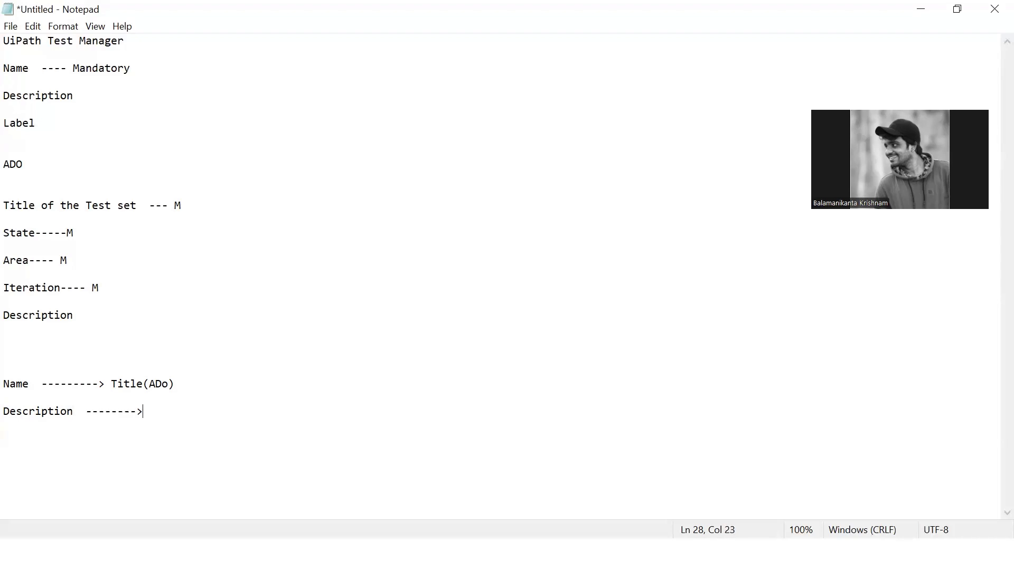
type("Description(ADo)")
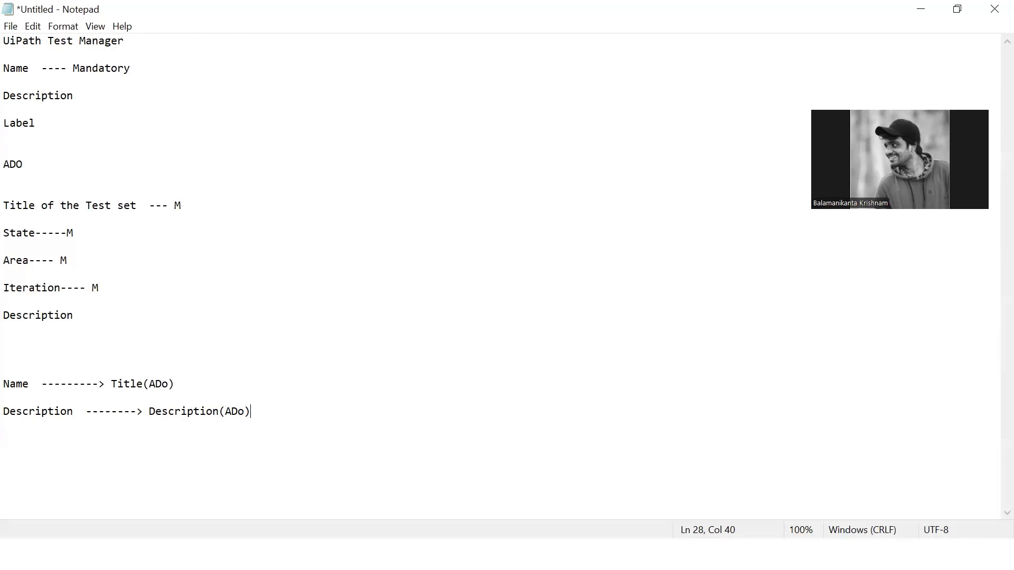
- Switch to UiPath Test Manager in Chrome and start a new custom field definition in the Tasktop_Training project settings
key("alt+Tab")
key("alt+Tab")
key("alt+Tab")
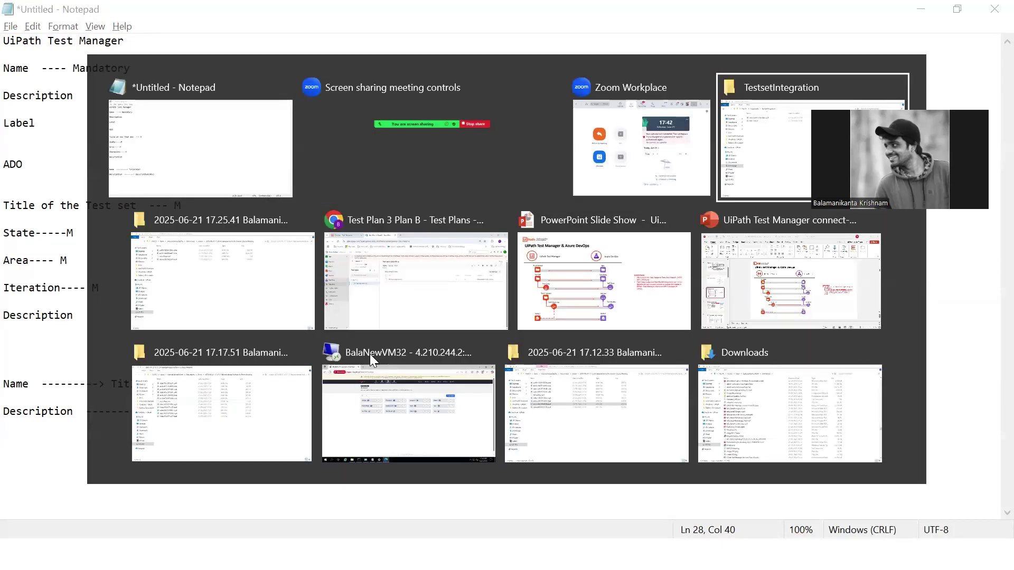
key("alt+Tab")
key("alt+Tab")
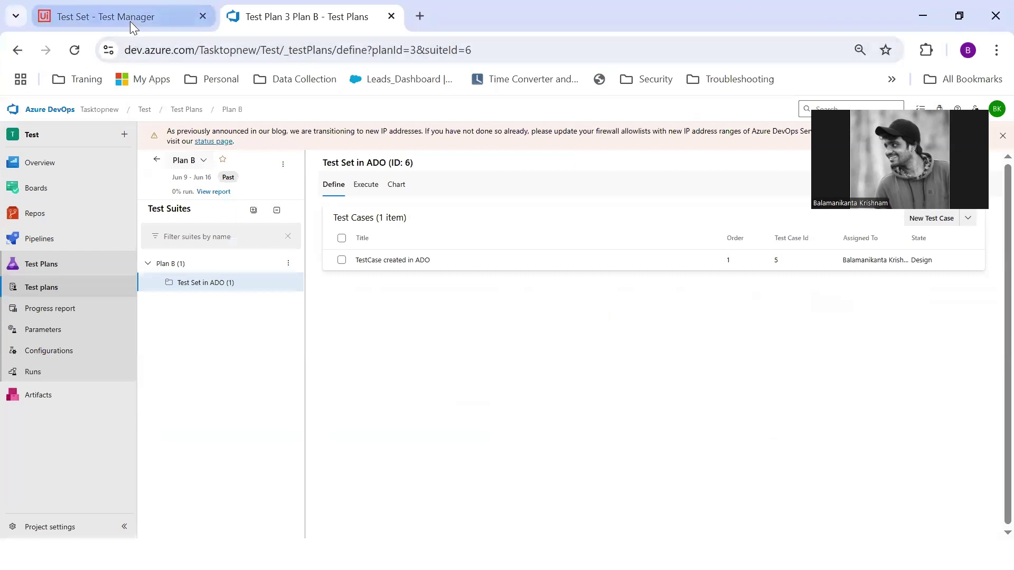
left_click(131, 24)
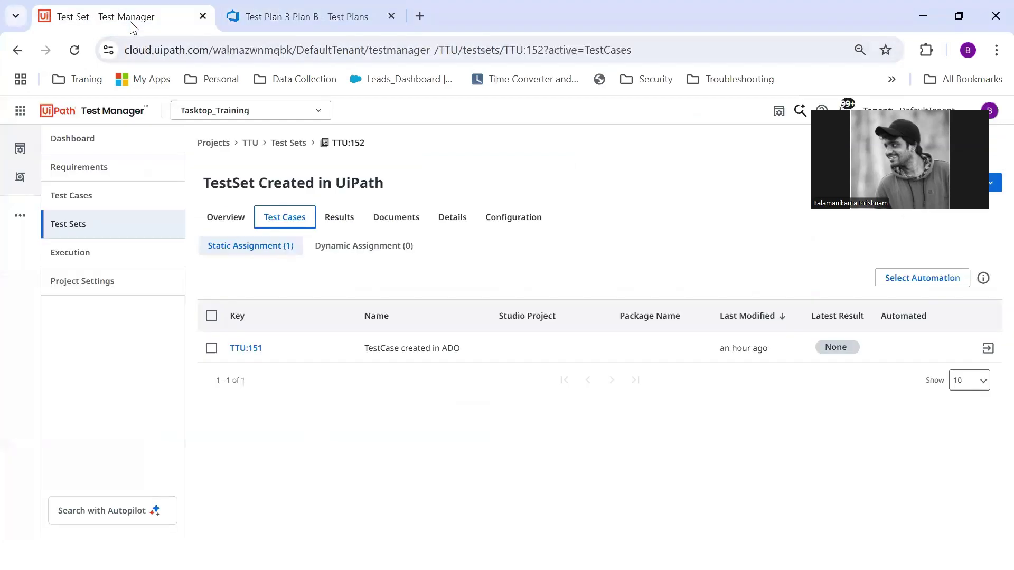
left_click(99, 289)
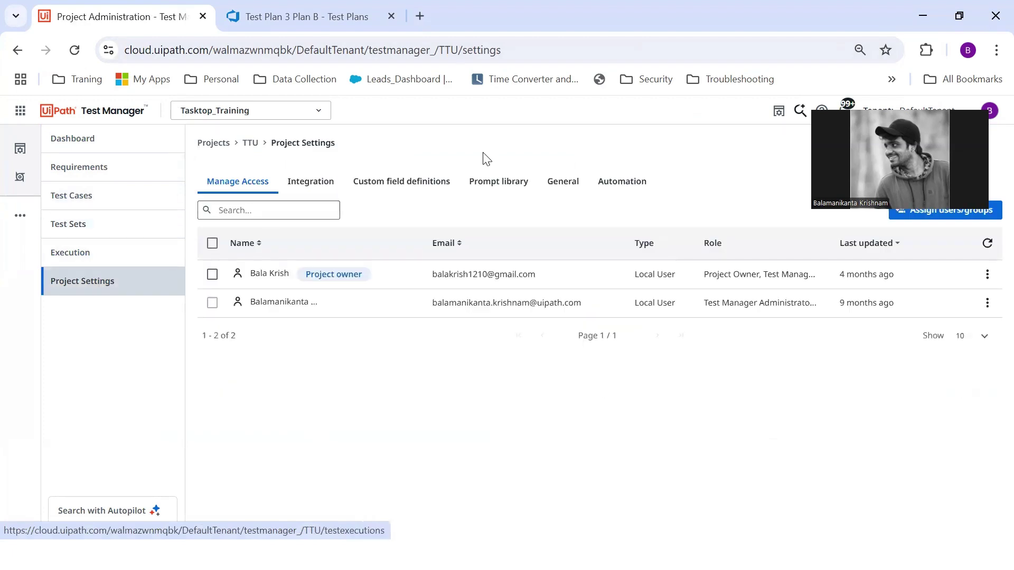
left_click(433, 189)
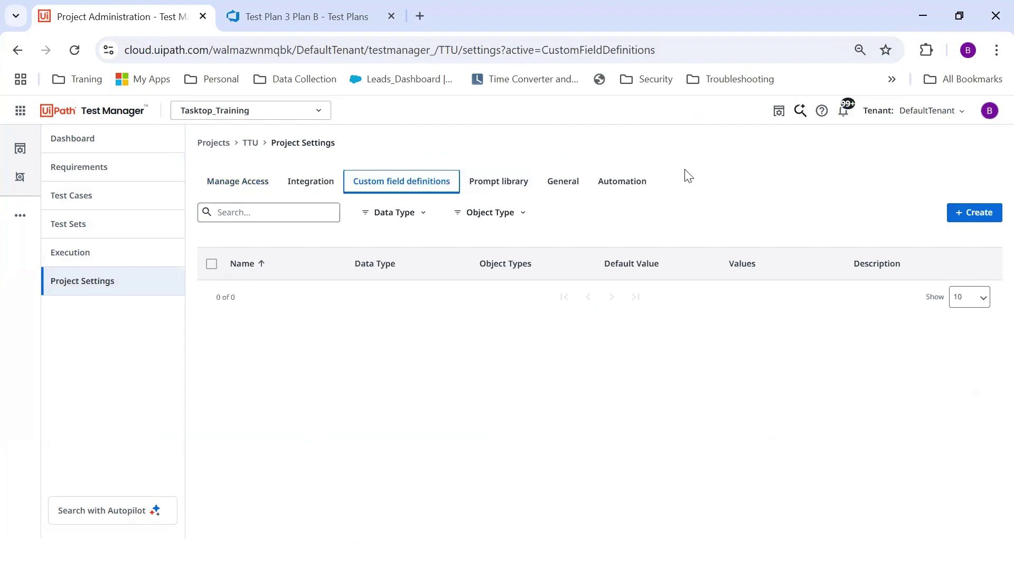
left_click(972, 212)
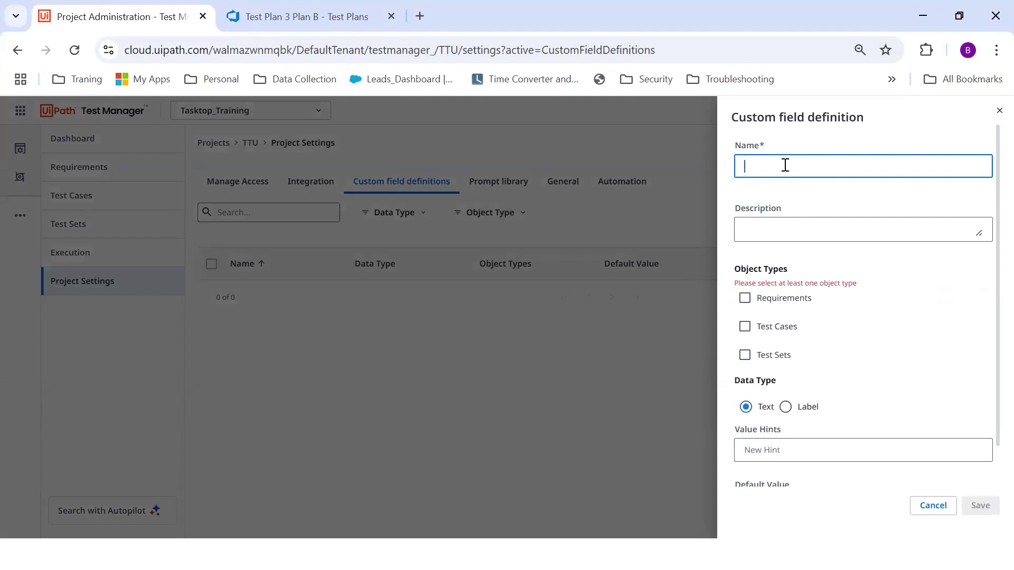
- In Azure DevOps, open the "Test Set in ADO" suite's work item to check its fields
left_click(327, 17)
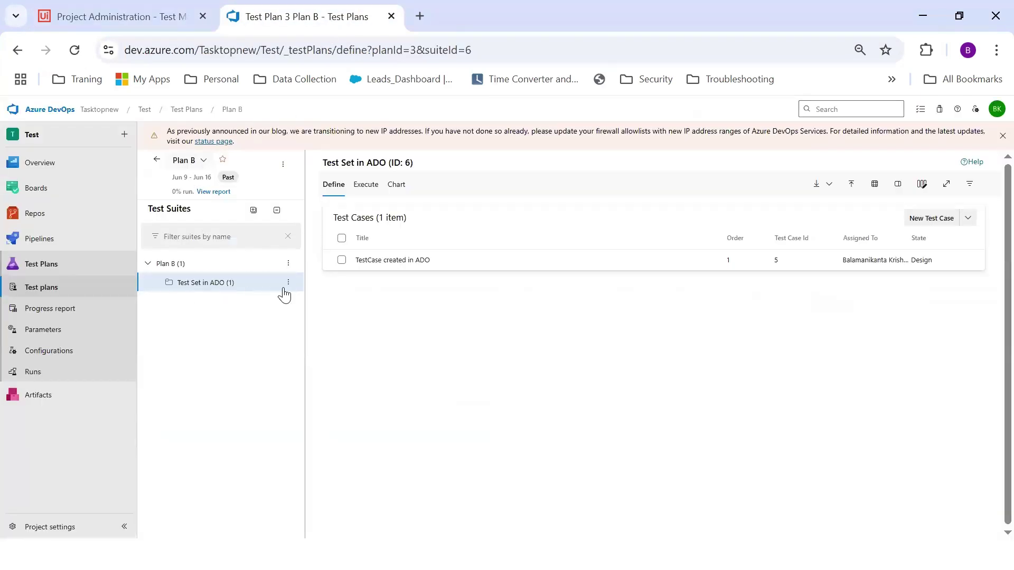
left_click(288, 282)
left_click(213, 357)
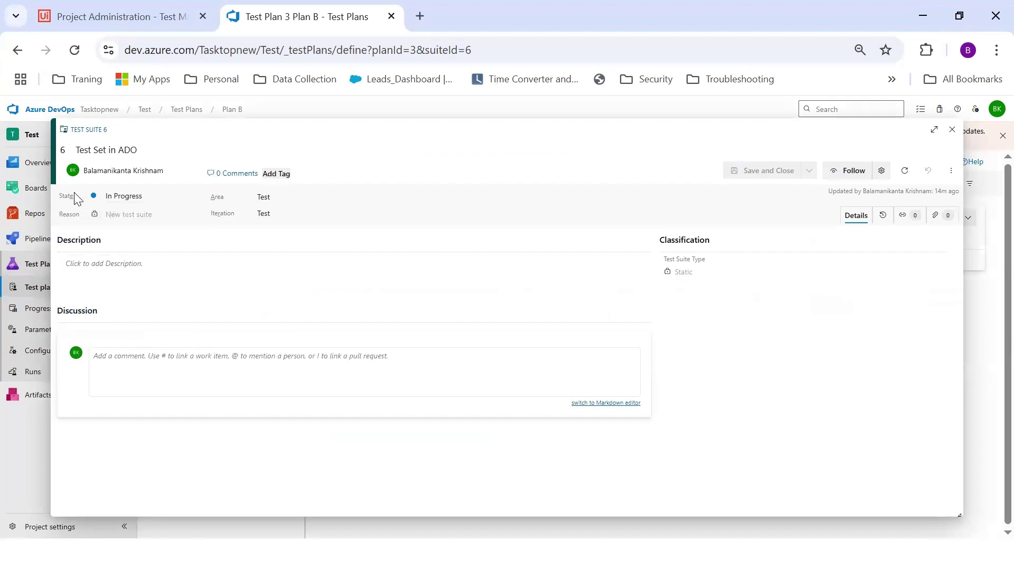
- Back in UiPath Test Manager, name the custom field "State" and apply it to the Test Sets object type
left_click(153, 5)
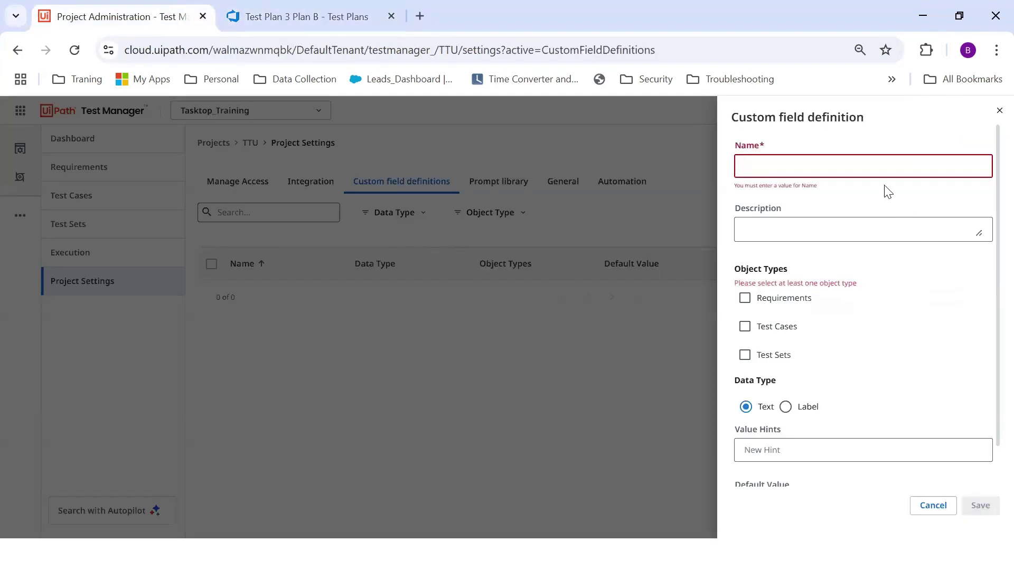
type("State")
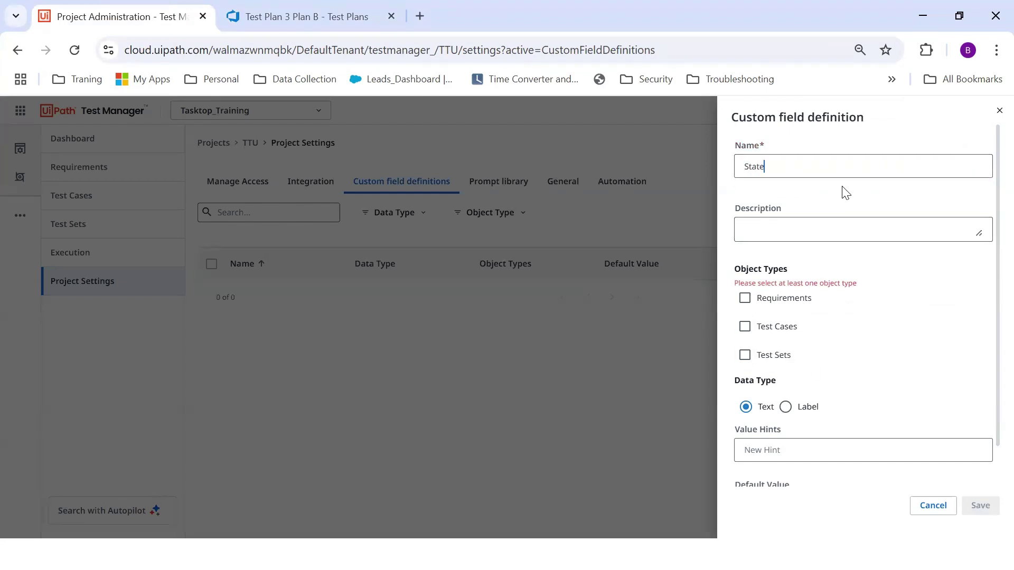
left_click(769, 364)
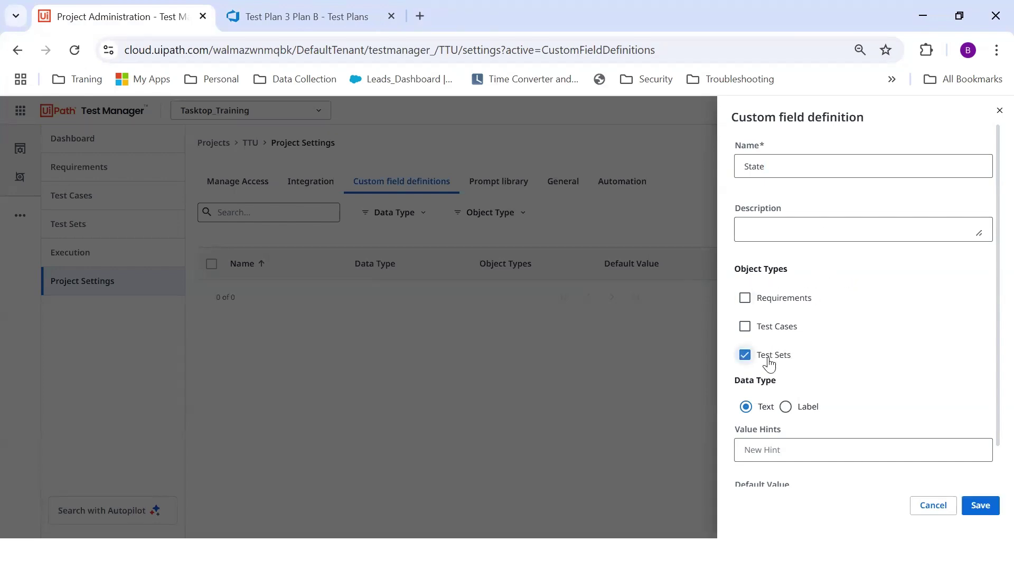
- Check the suite's State options in Azure DevOps and add "In Progress" and "In planning" as value hints for the UiPath State field
left_click(342, 20)
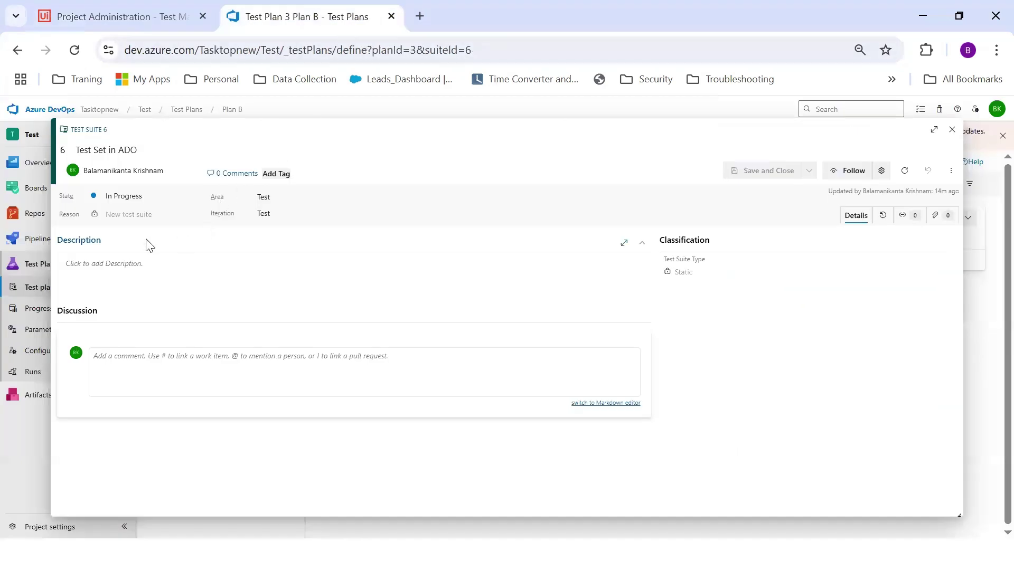
left_click(123, 197)
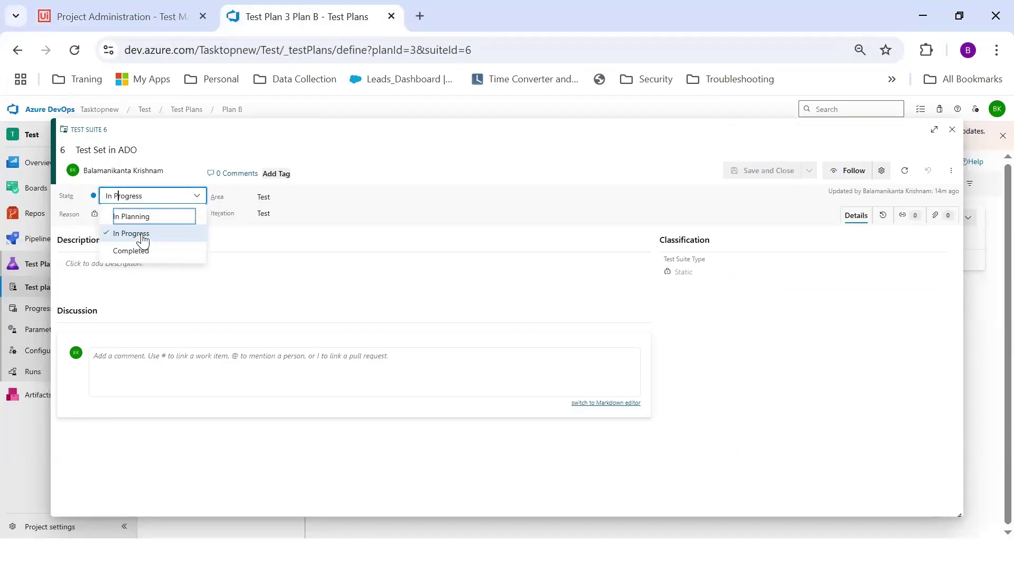
left_click(127, 17)
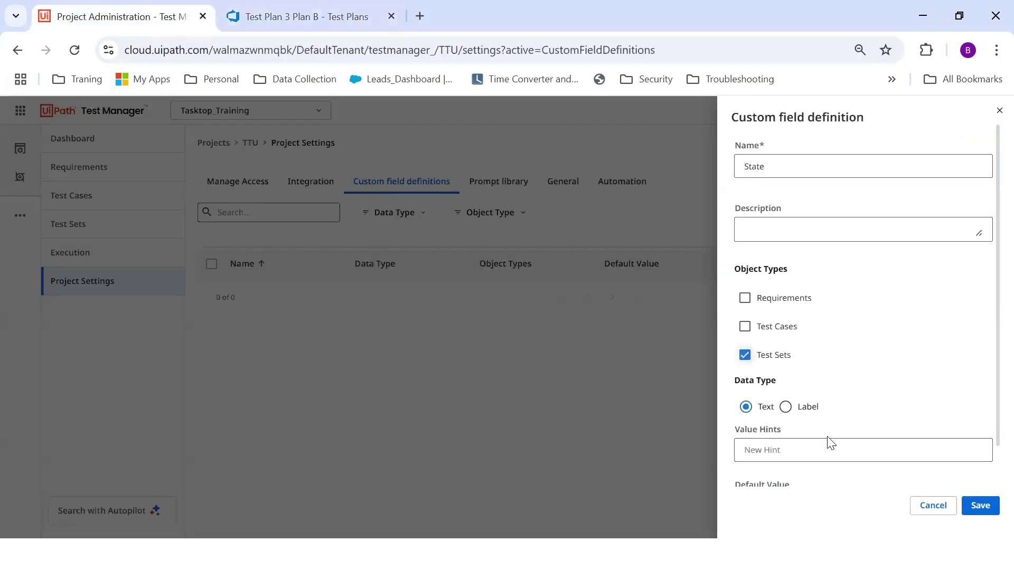
scroll(861, 366, "down", 1)
left_click(821, 410)
type("In Progress")
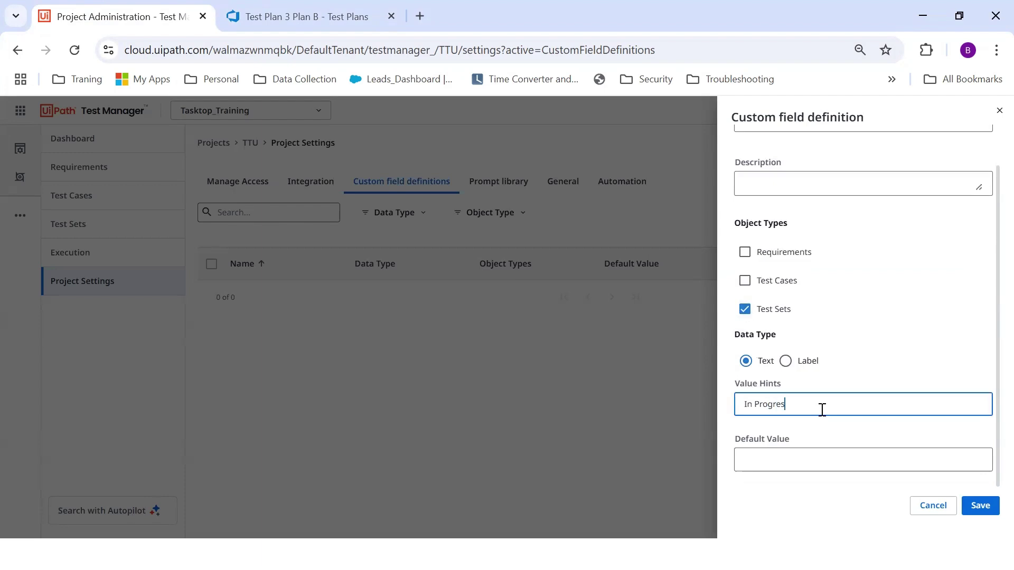
key("Tab")
left_click(833, 409)
type("In Planning")
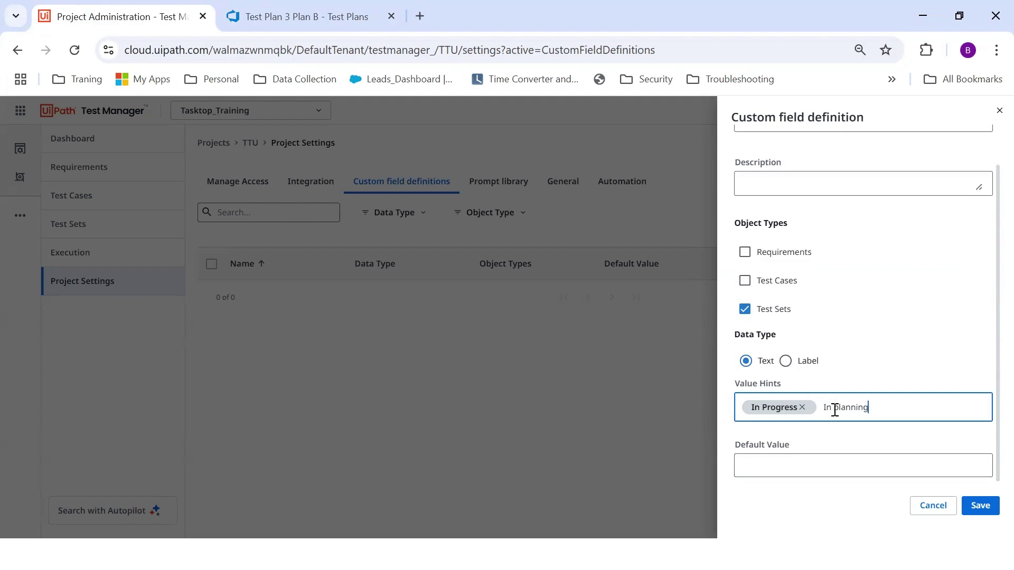
key("Tab")
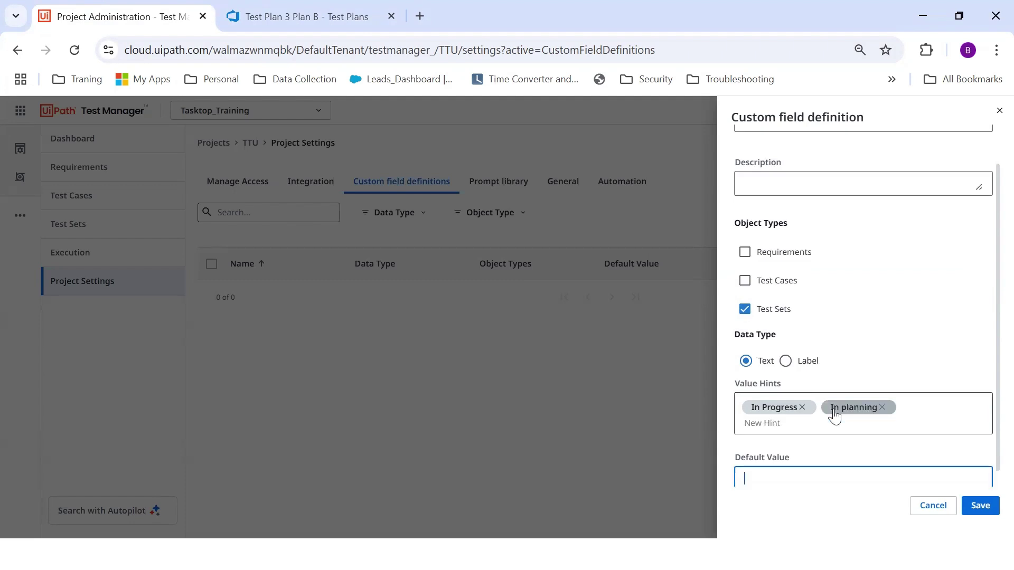
- Recheck the Azure DevOps State options and add "Completed" as another value hint for the UiPath custom field
left_click(294, 27)
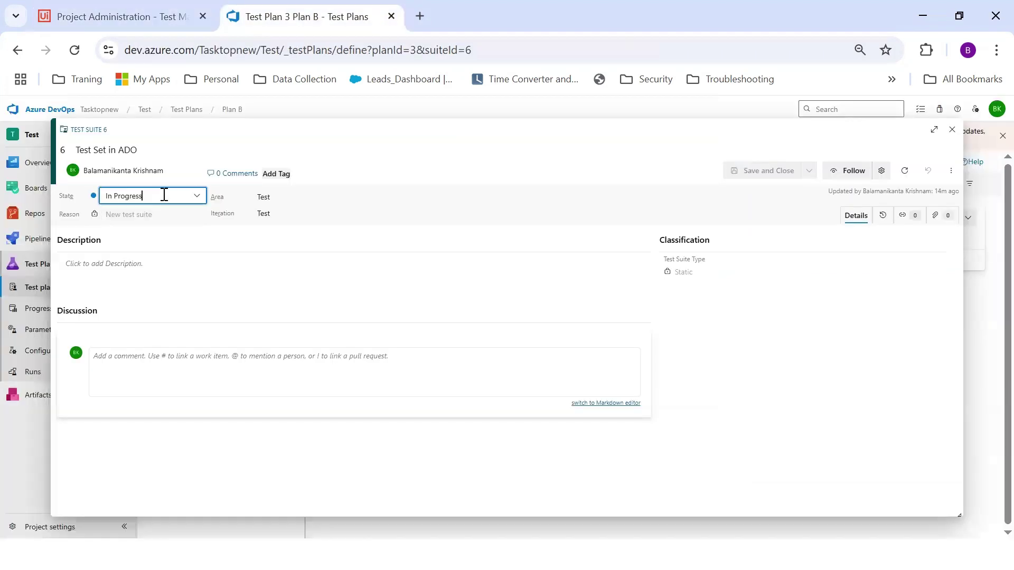
left_click(168, 195)
left_click(99, 19)
left_click(953, 422)
type("Com")
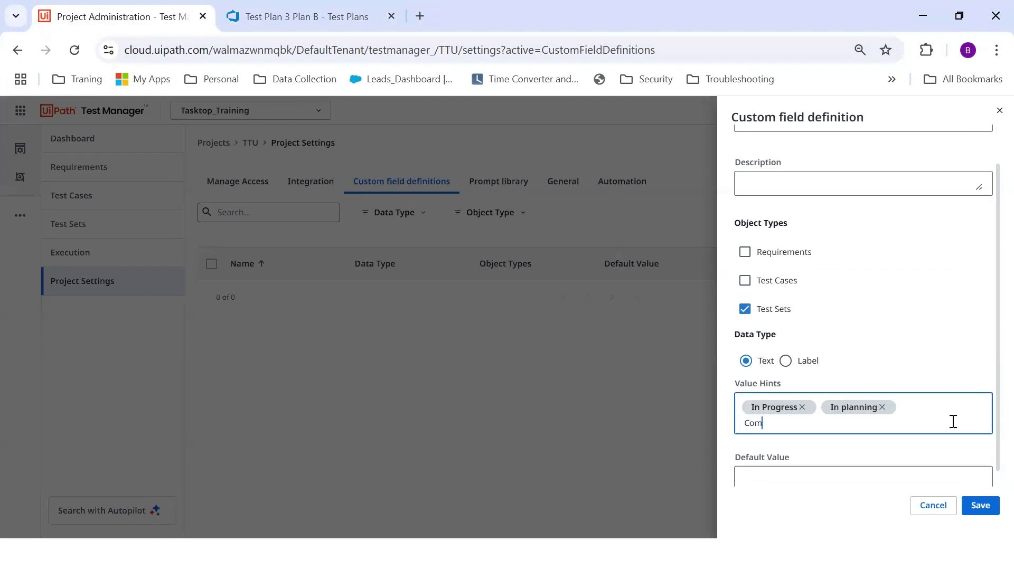
type("pleted")
- Set the State field's default value to "In Progress" and save the custom field definition
scroll(853, 364, "down", 1)
left_click(804, 460)
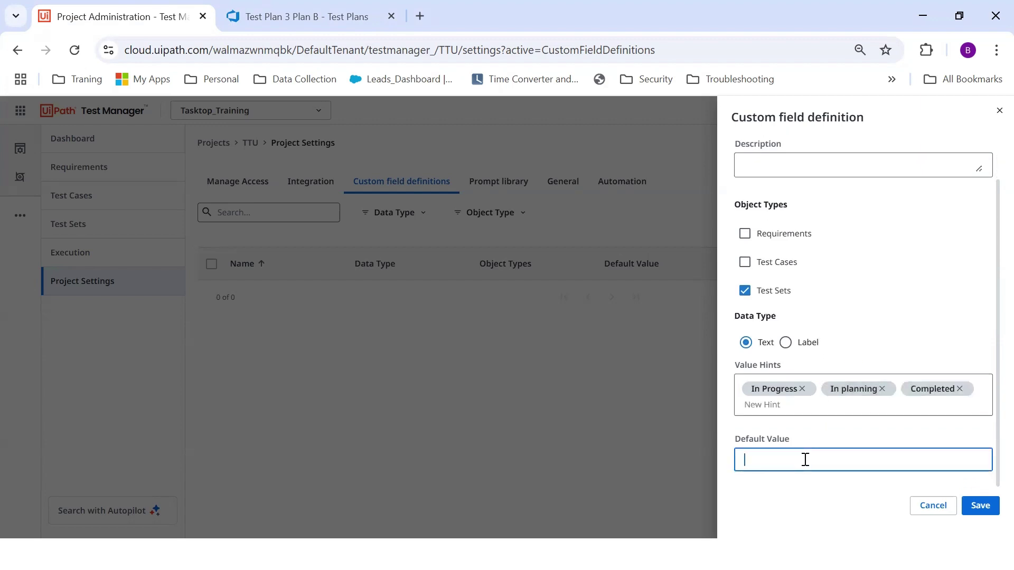
type("In Progress")
key("Tab")
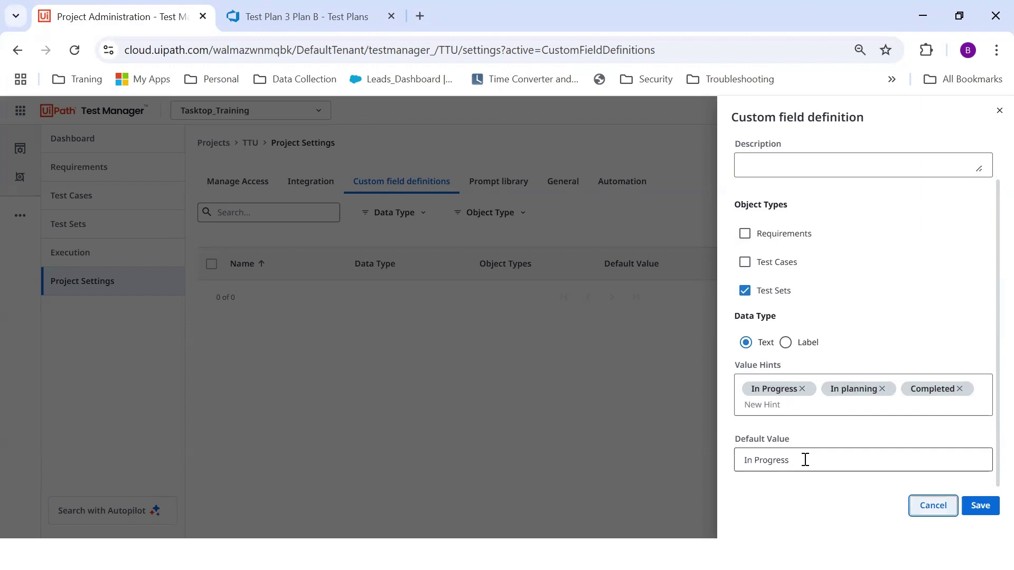
left_click(988, 504)
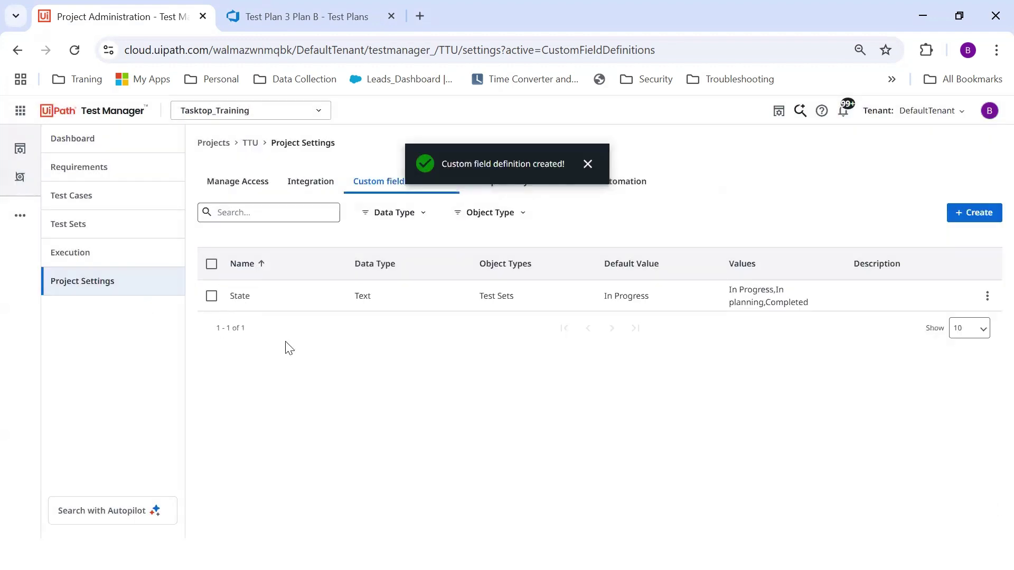
- Open the details of the "TestSet Created in UiPath" test set and inspect its State field
left_click(77, 230)
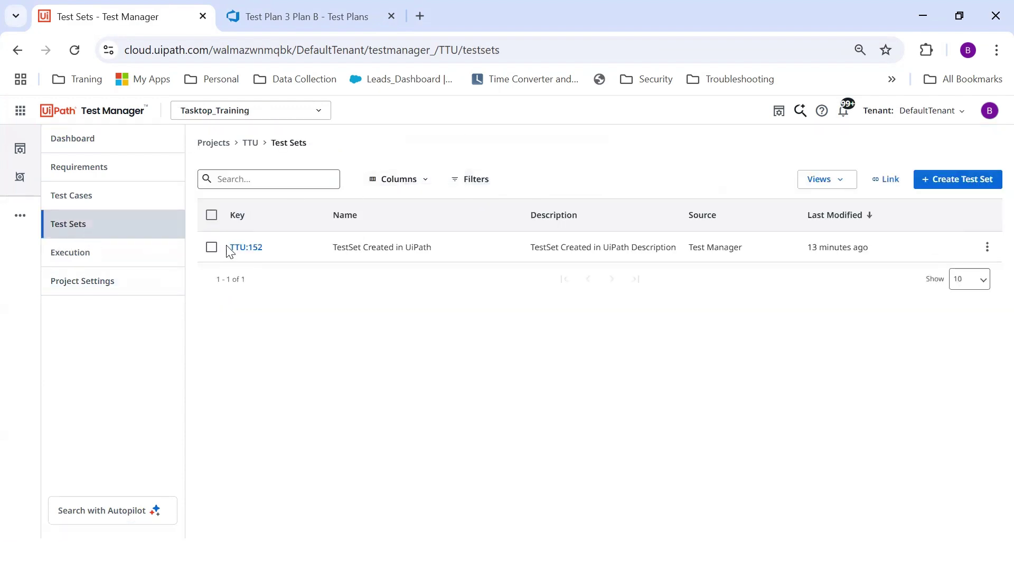
left_click(248, 248)
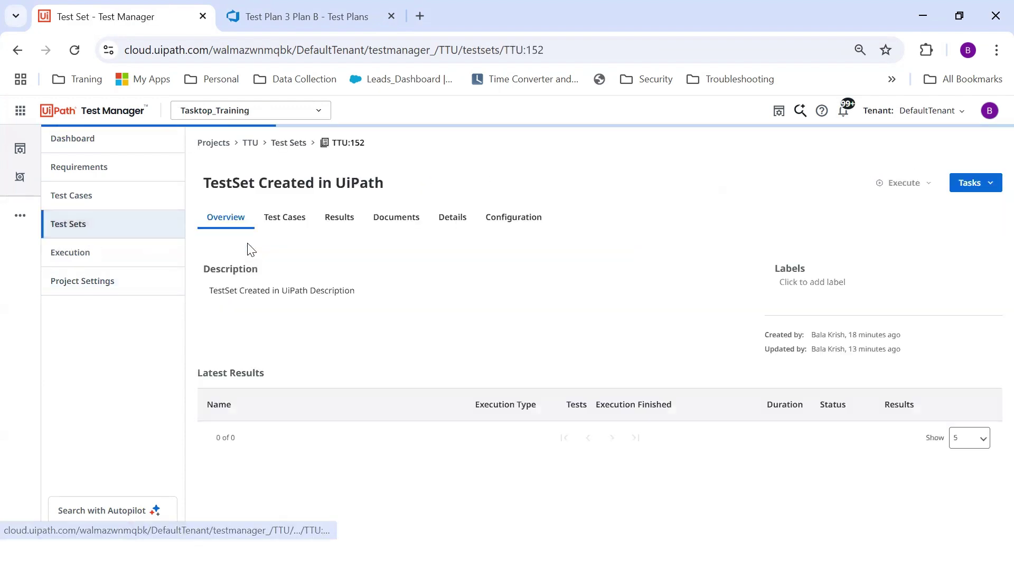
left_click(453, 223)
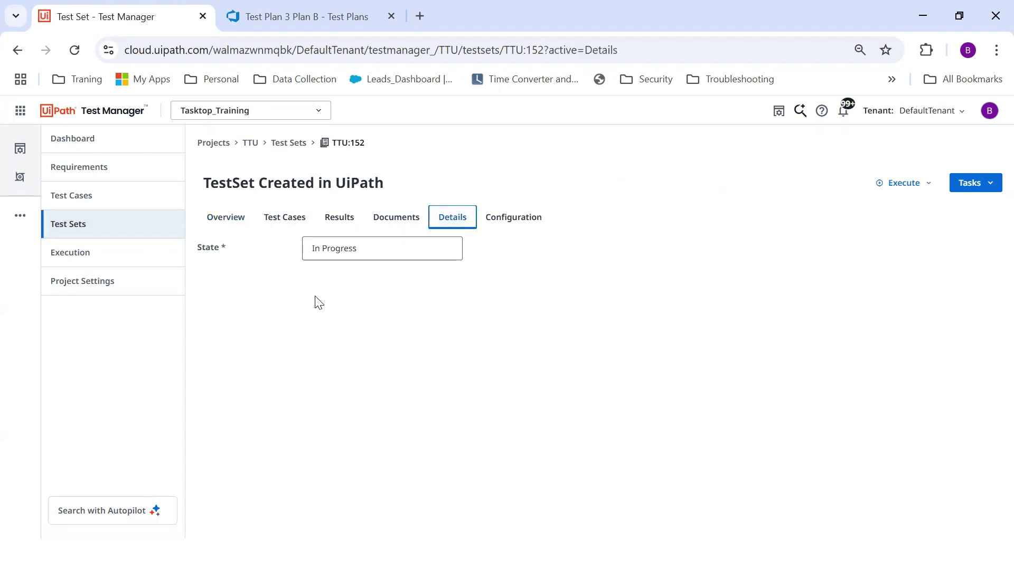
left_click(347, 249)
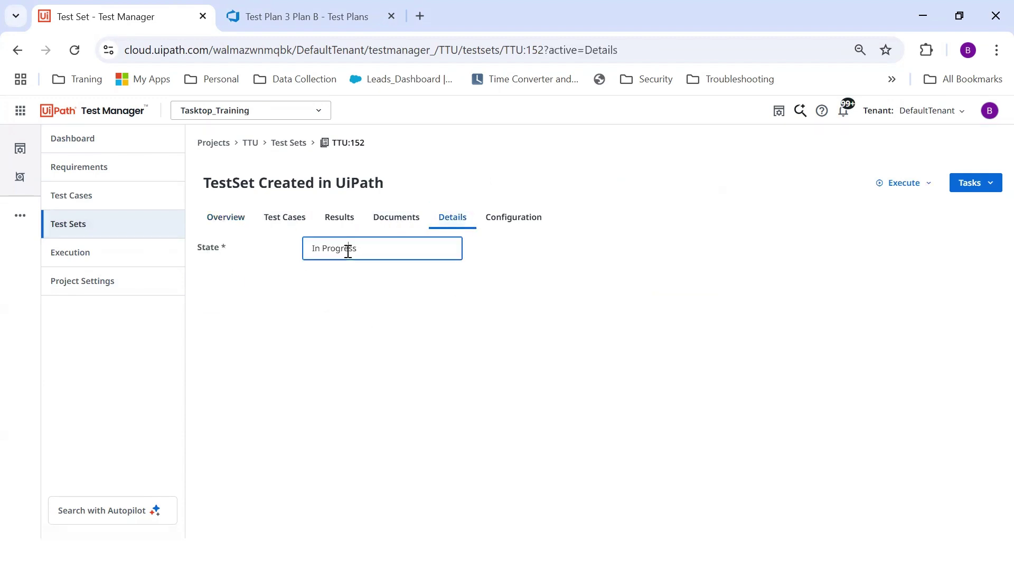
left_click(621, 256)
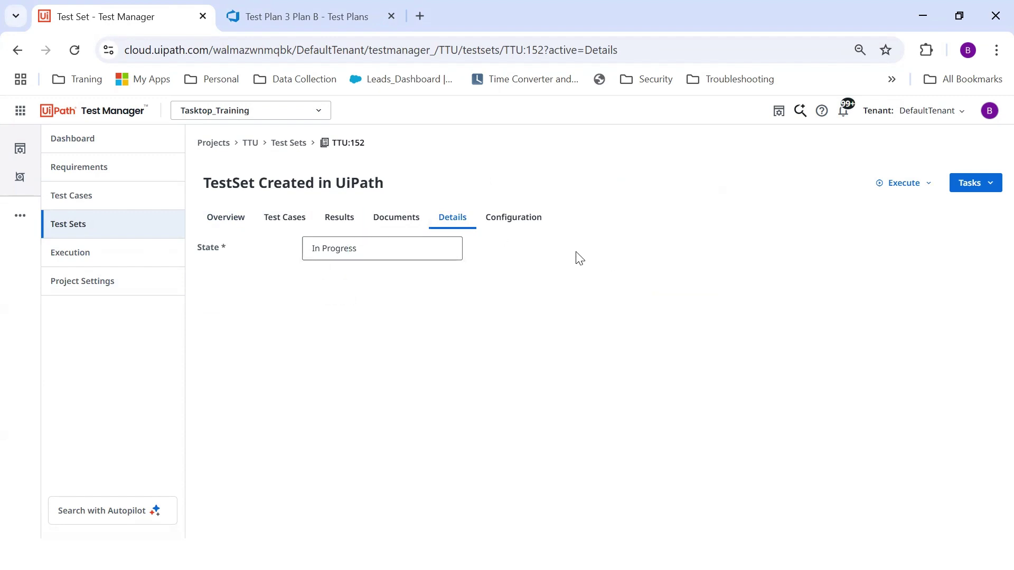
- Check the Area and Iteration fields of the Azure DevOps suite and return to the UiPath Test Manager project
left_click(327, 5)
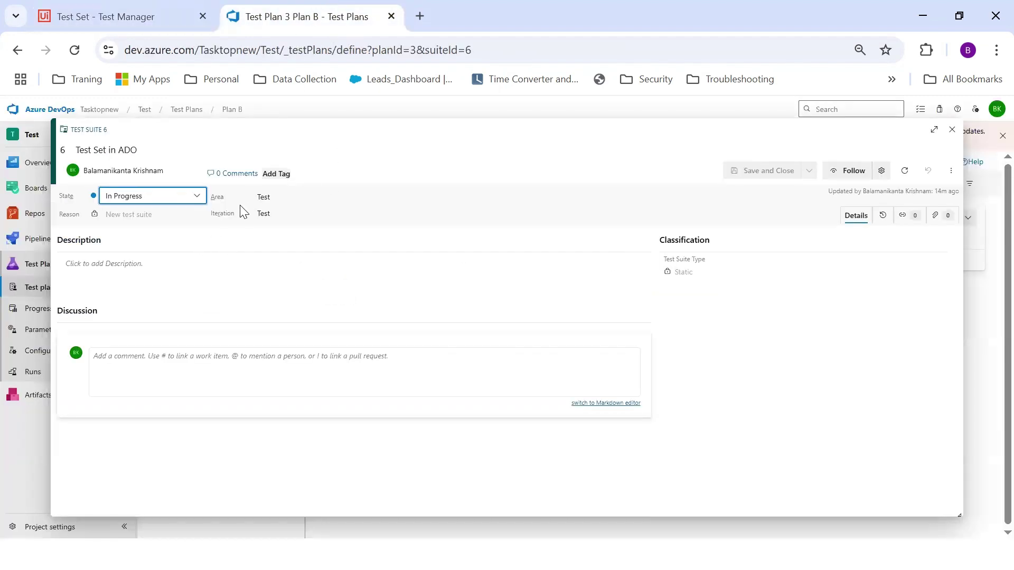
left_click(159, 16)
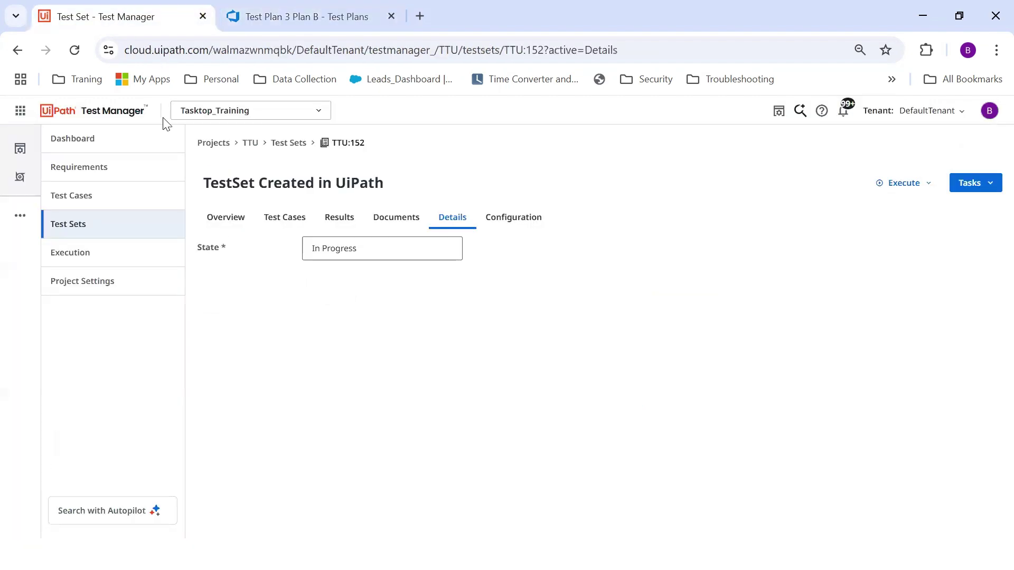
left_click(137, 264)
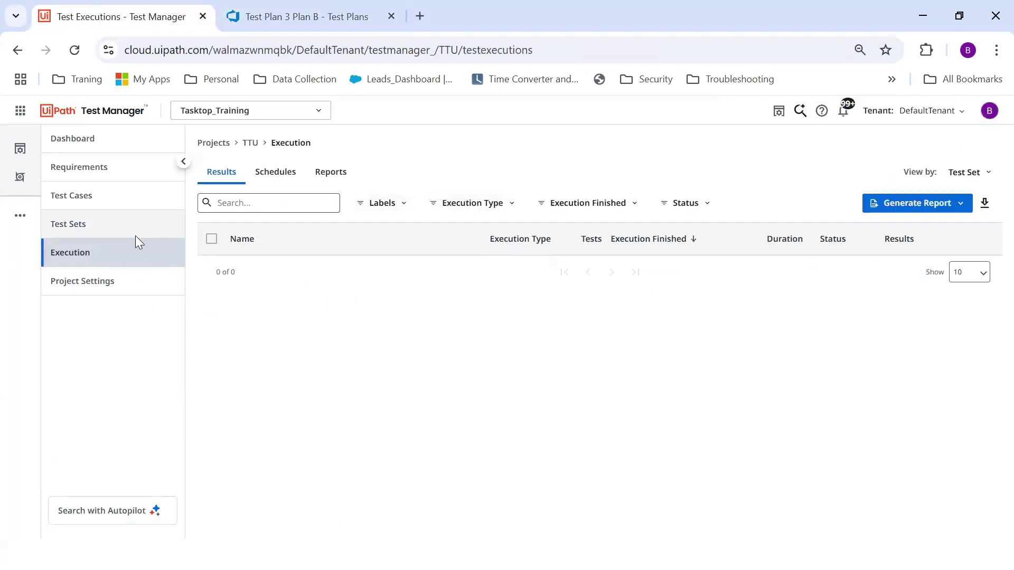
- In the project settings, create and save a Text custom field definition named "Area" for the Test Sets object type
left_click(127, 284)
left_click(403, 181)
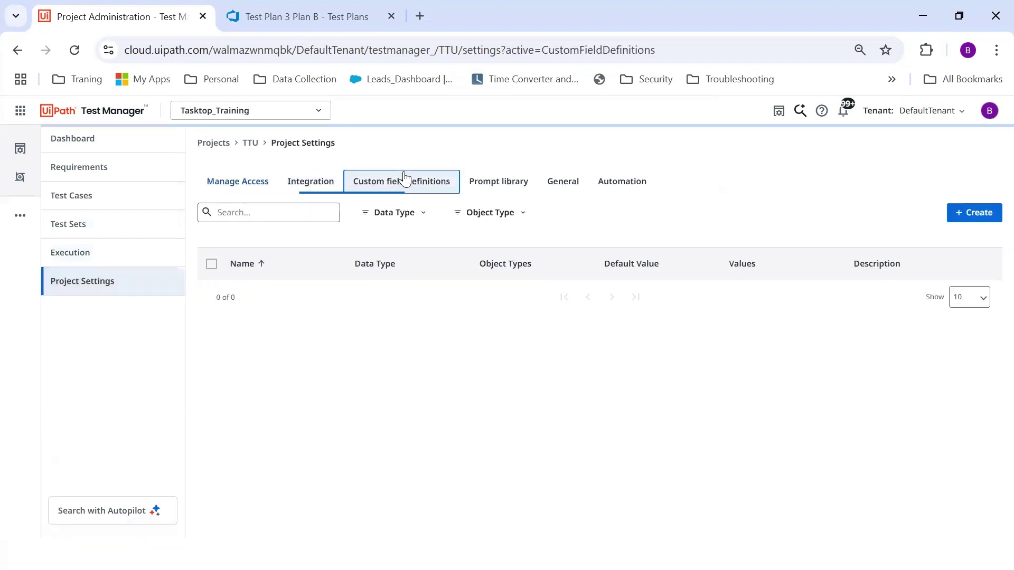
left_click(975, 218)
left_click(819, 181)
left_click(832, 169)
type("Area")
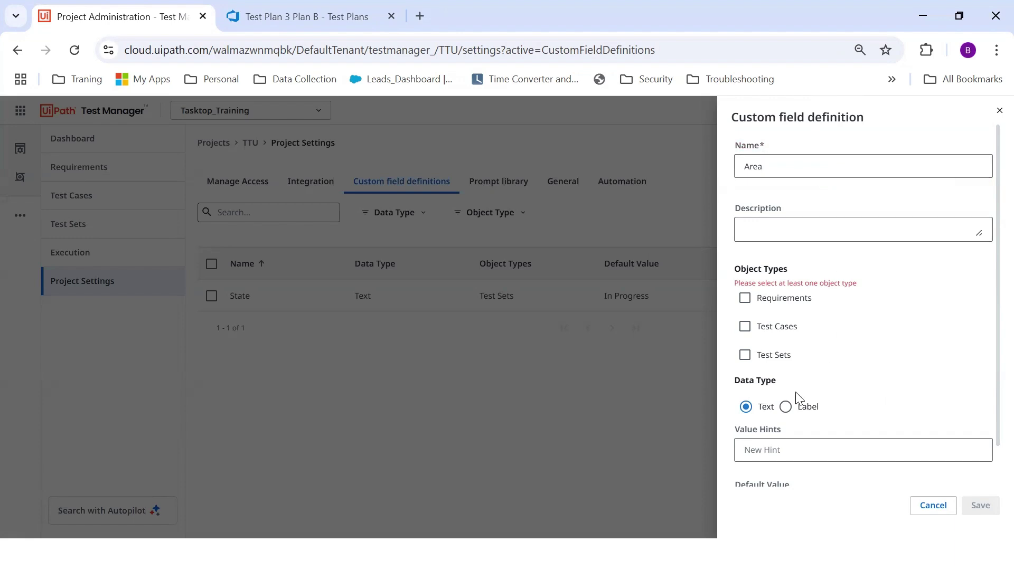
left_click(772, 357)
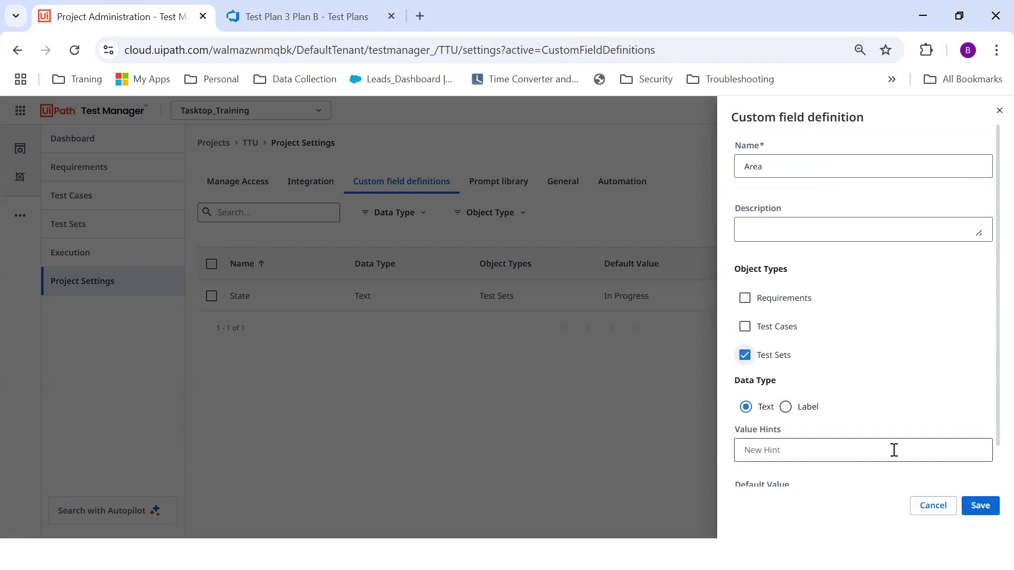
left_click(981, 506)
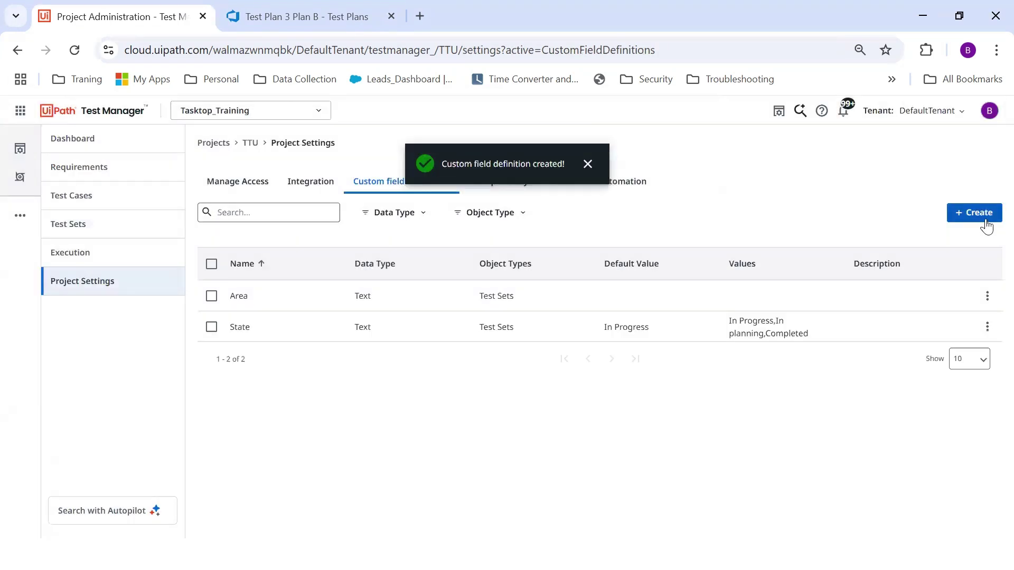
- Create and save another Text custom field definition named "Iteration" that applies to Test Sets
left_click(982, 216)
left_click(787, 168)
type("Iteration")
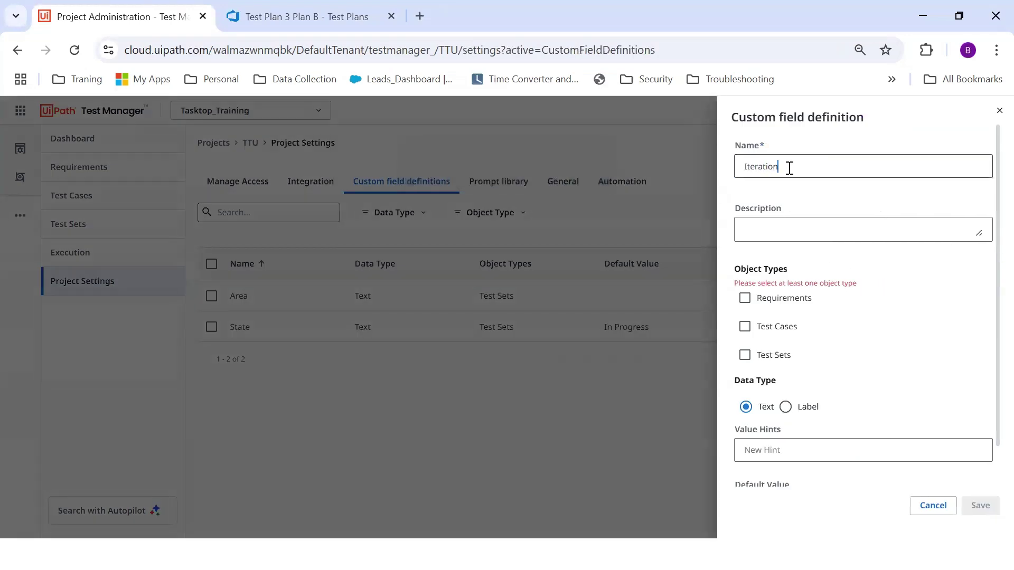
left_click(765, 362)
scroll(887, 325, "down", 1)
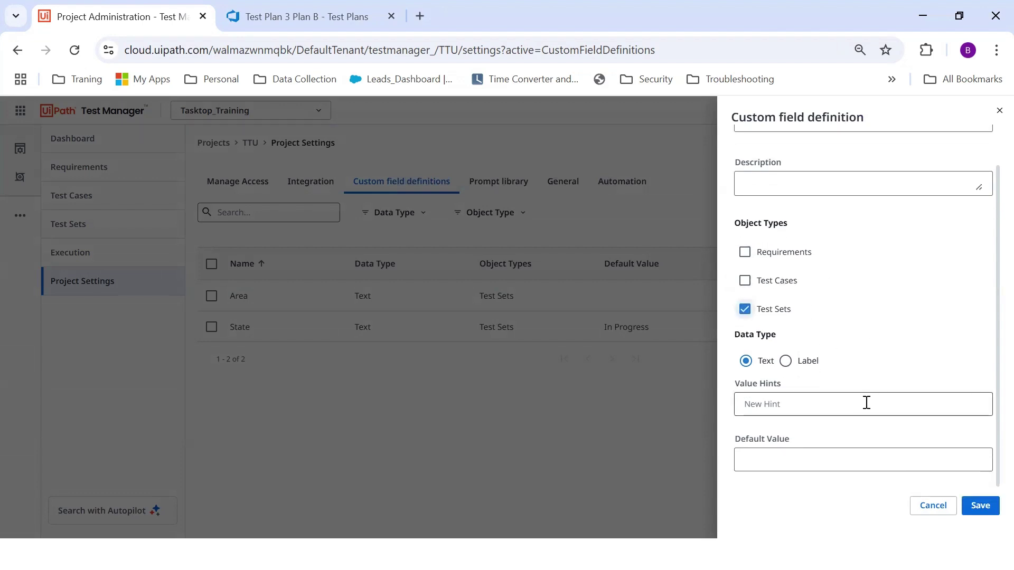
left_click(985, 509)
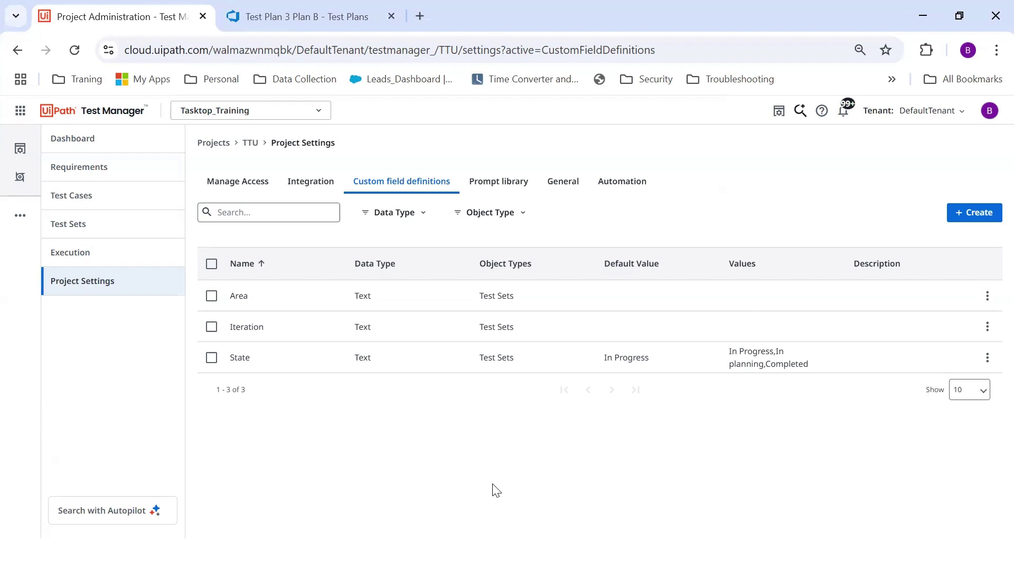
- Create and save a Text custom field definition named "ADO ID" for Test Sets
left_click(971, 214)
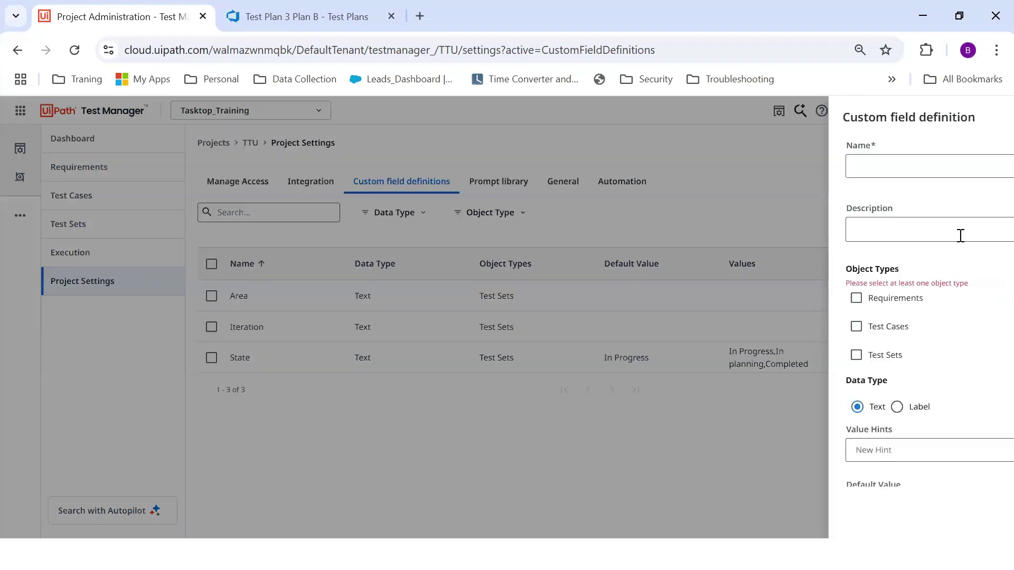
type("ADO ID")
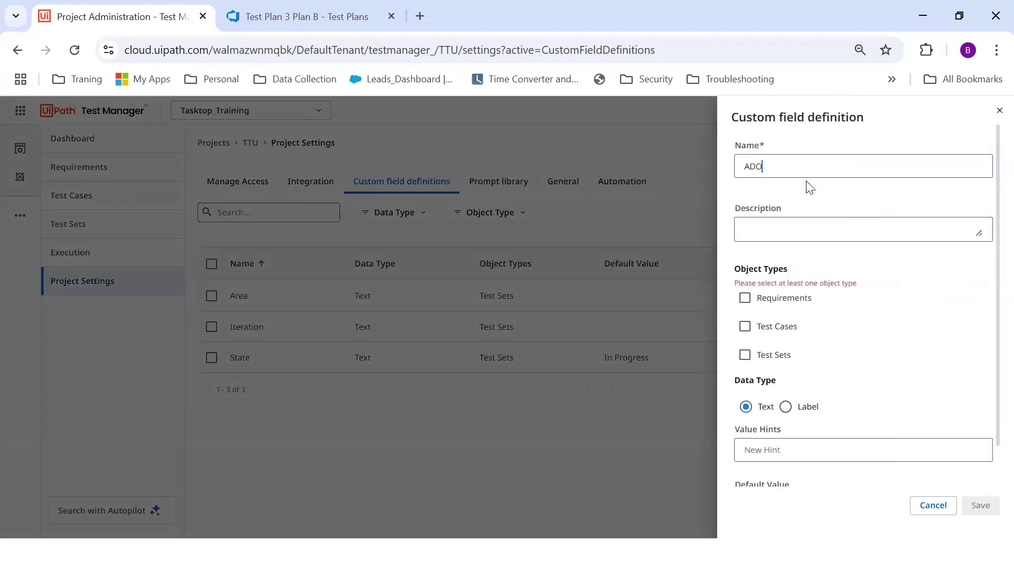
left_click(763, 360)
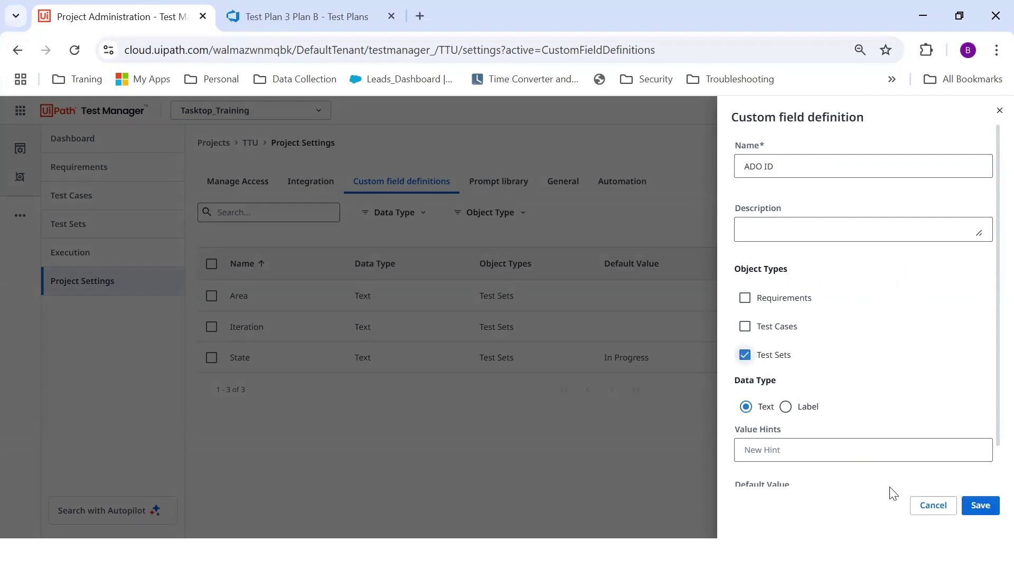
left_click(982, 505)
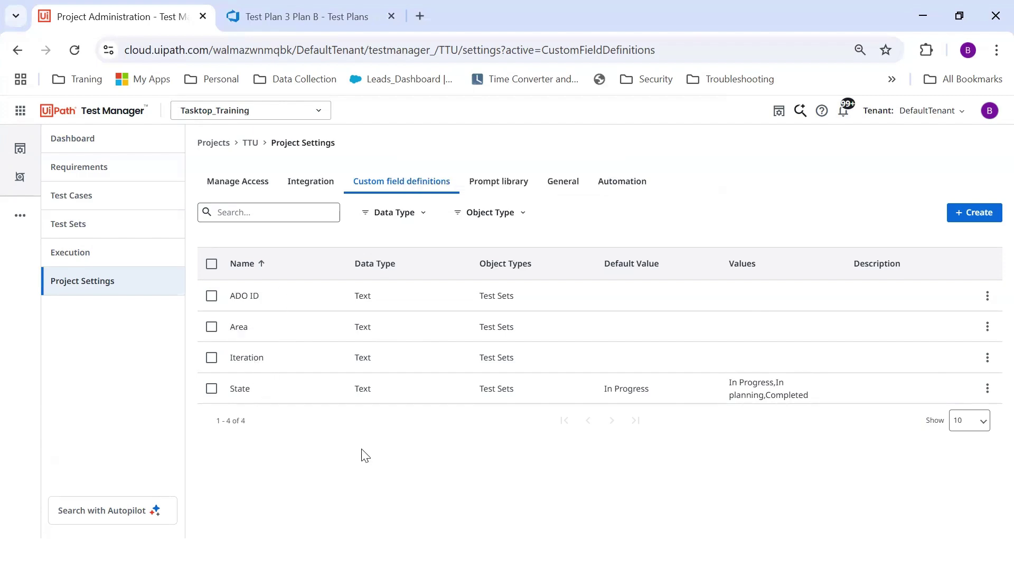
- Switch to the Notepad notes and add the mapping "State -----> State" below the Description mapping
key("alt+Tab")
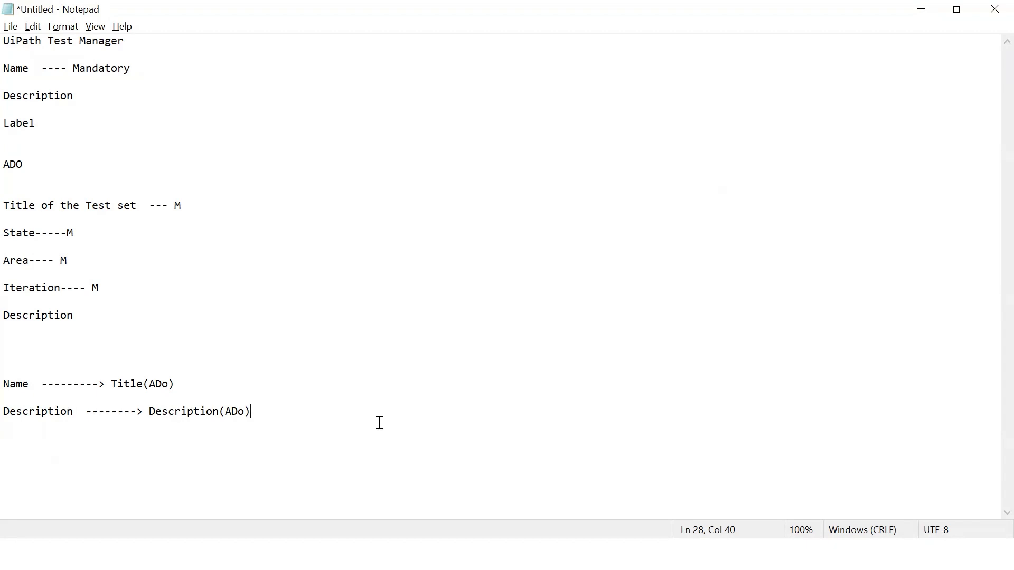
key("Return")
key("Return")
type("State -----")
left_click_drag(379, 439, 379, 423)
type(">")
key("ctrl+z")
key("Right")
type("> State")
key("Return")
key("Return")
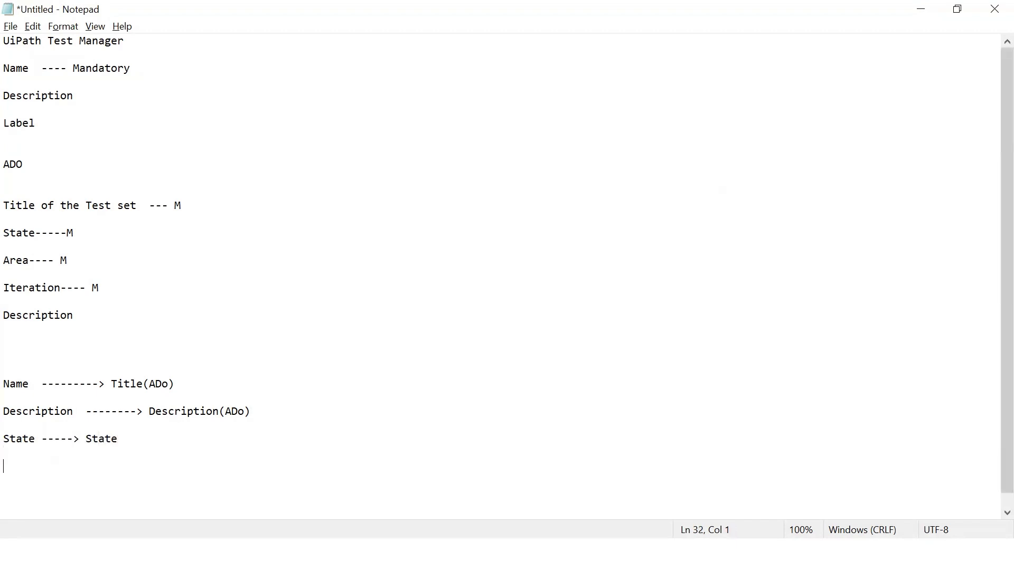
- Add the mapping "Area-----> Area(ADO)" below the State mapping in the notes
type("Area-----> Area(ADO)")
key("Left")
type("ADO")
key("Left")
key("Left")
key("Left")
key("Return")
key("Return")
key("BackSpace")
key("BackSpace")
key("Right")
key("Right")
key("Right")
key("Right")
key("Return")
key("Return")
key("Return")
- Add the mapping "Iteration----> Iteration(ADO)" below the Area mapping
type("Itrat")
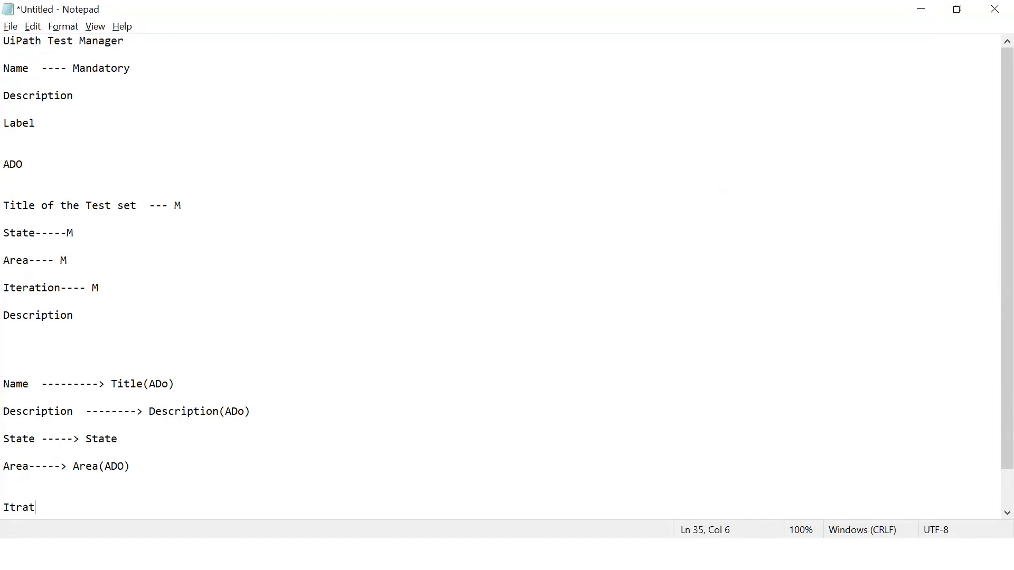
key("BackSpace")
key("BackSpace")
key("BackSpace")
key("BackSpace")
type("teration----> Iteration(ADO)")
key("Left")
type("ADO")
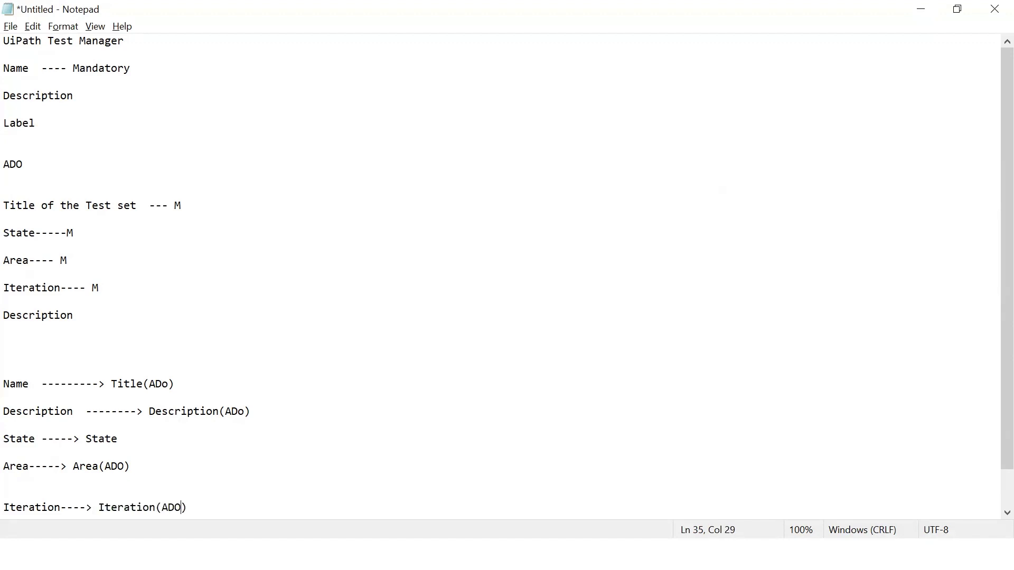
key("Right")
key("Return")
key("Return")
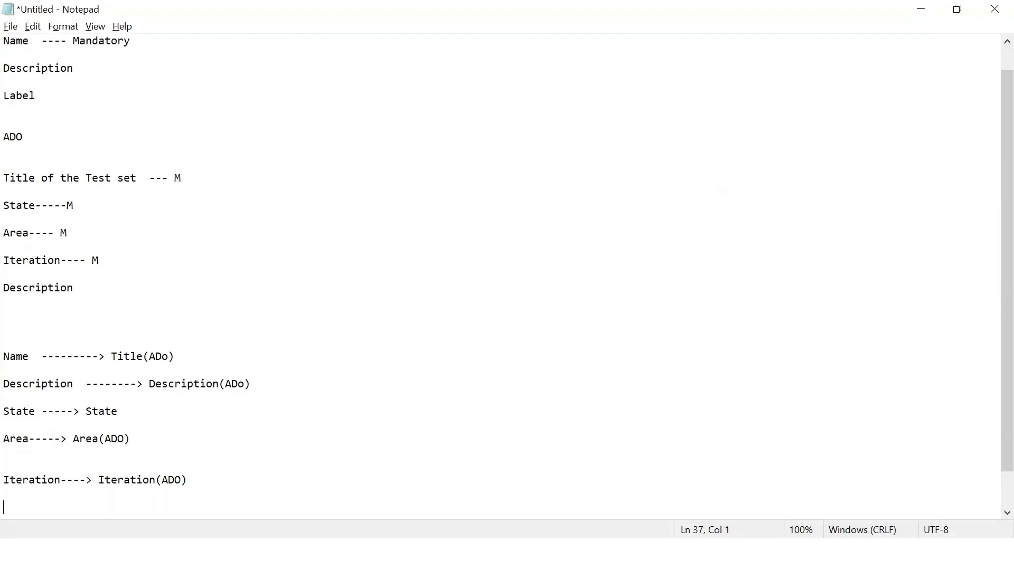
- Add the reverse mapping "ADO ID<-------Test Suite ID(ADO)" below the Iteration mapping
type("ADO ID")
key("Return")
key("BackSpace")
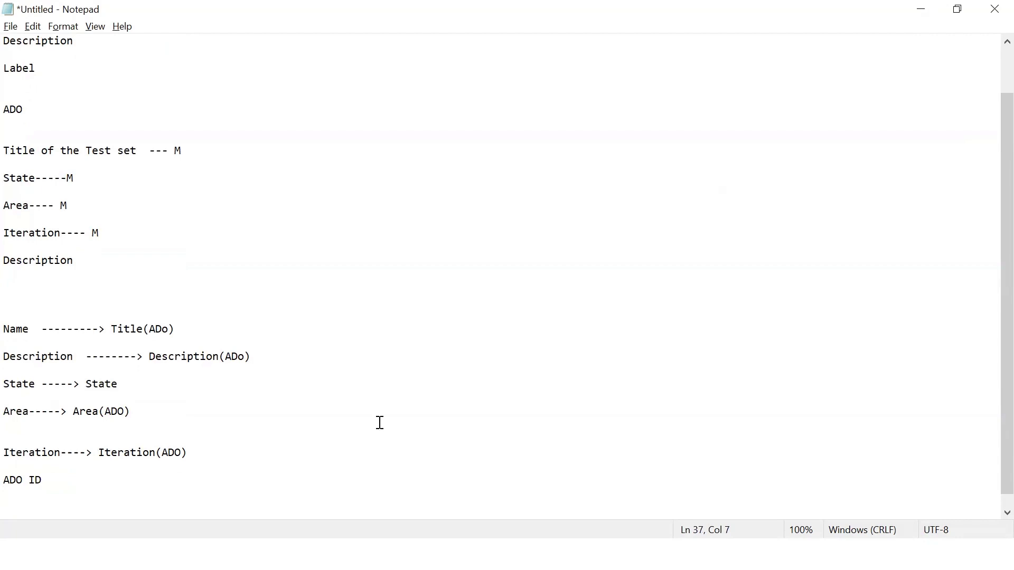
type("<-------")
type("ID")
type("()")
type("ADO")
left_click(111, 480)
type("Test Suite")
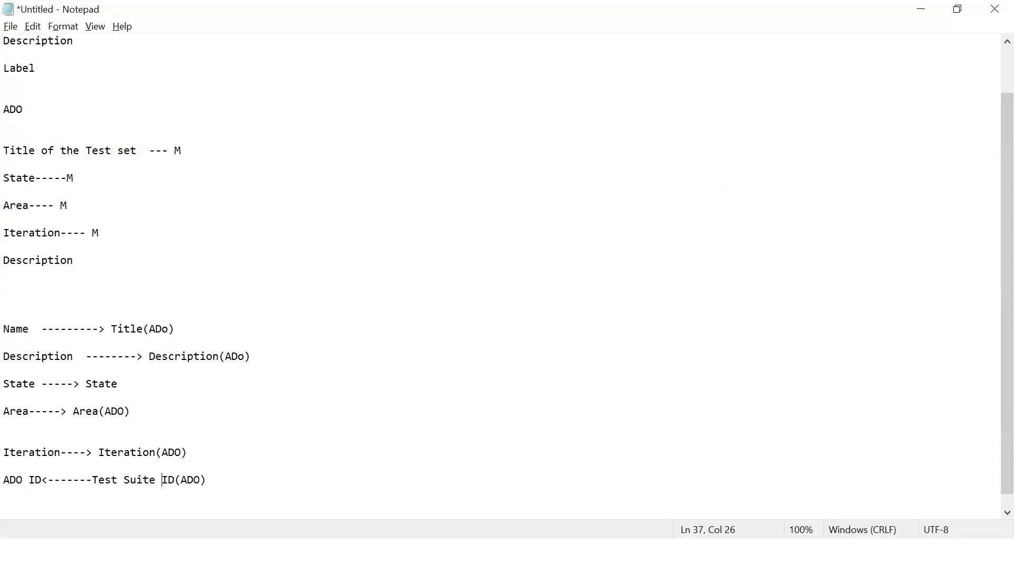
- Start a "Model" section below the mappings and list its first field as "Name -- String"
left_click(226, 482)
key("Return")
key("Return")
key("Return")
key("Return")
key("Return")
type("M")
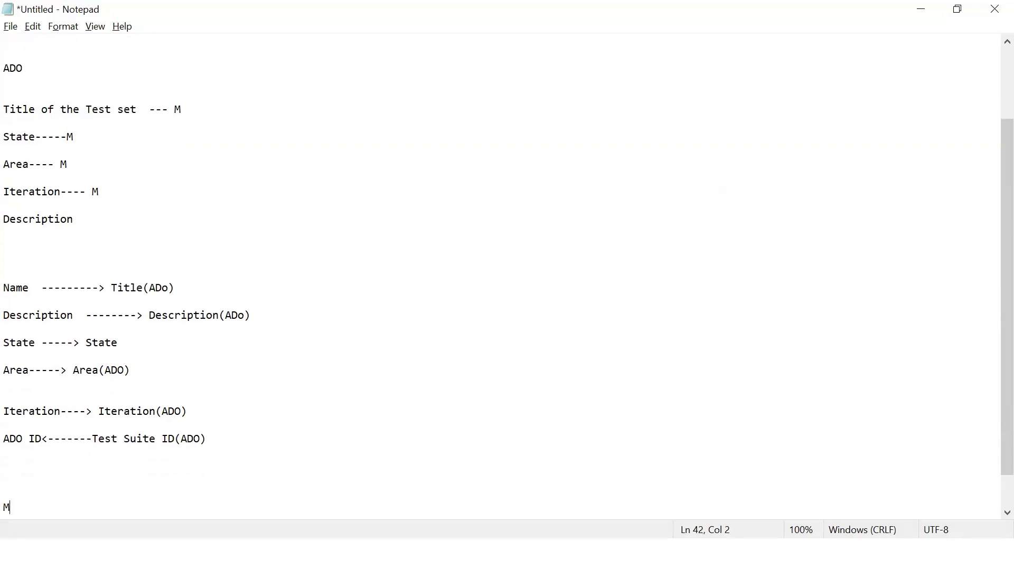
type("odel")
key("Return")
key("Return")
key("Return")
type("Name  -- String")
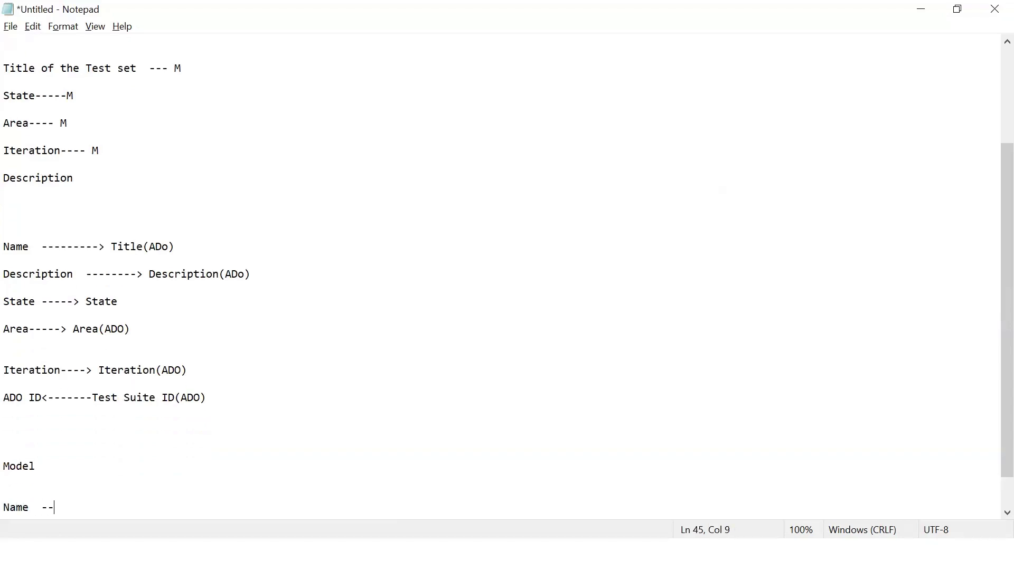
key("Return")
key("Return")
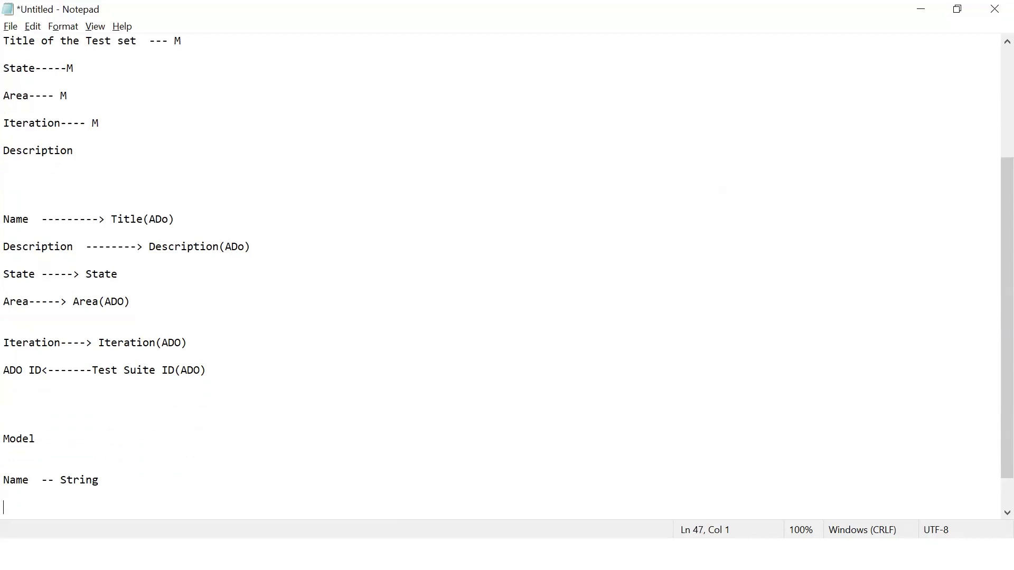
- List the model fields "Description --- Rich Text" and "State -- Single Select" below the Name field
type("Description --- Rich Text")
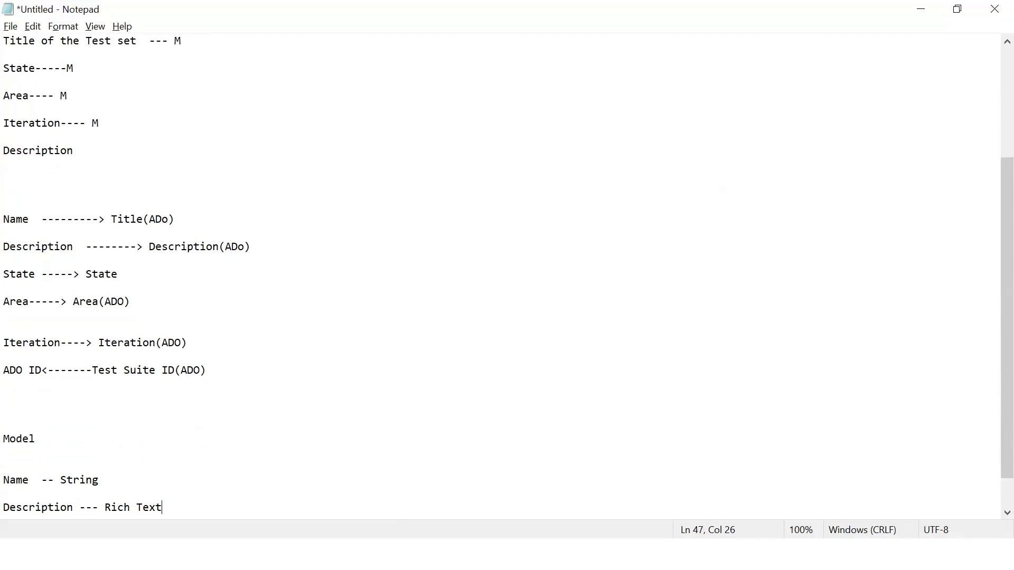
key("Return")
key("Return")
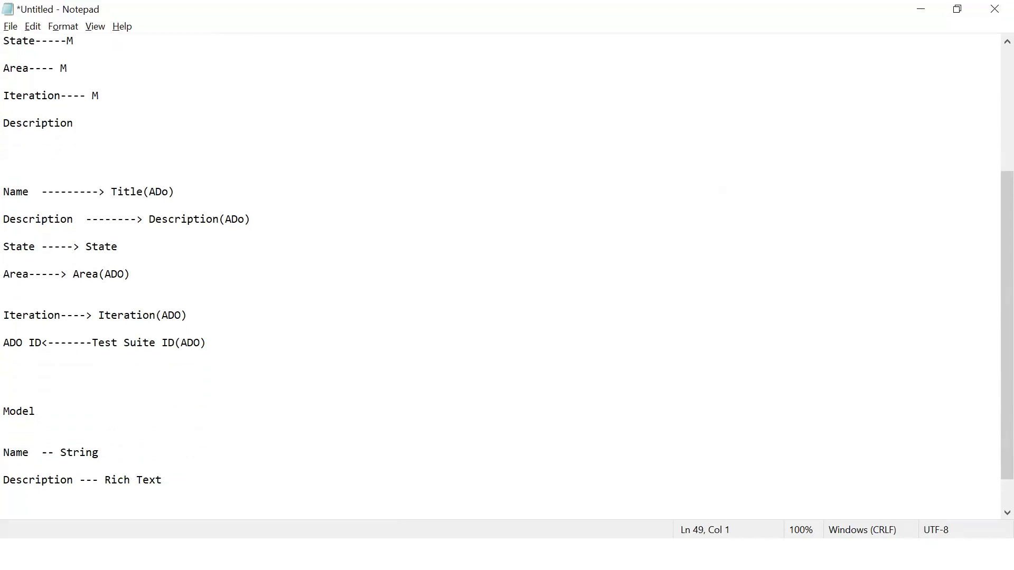
type("State -- Single Select")
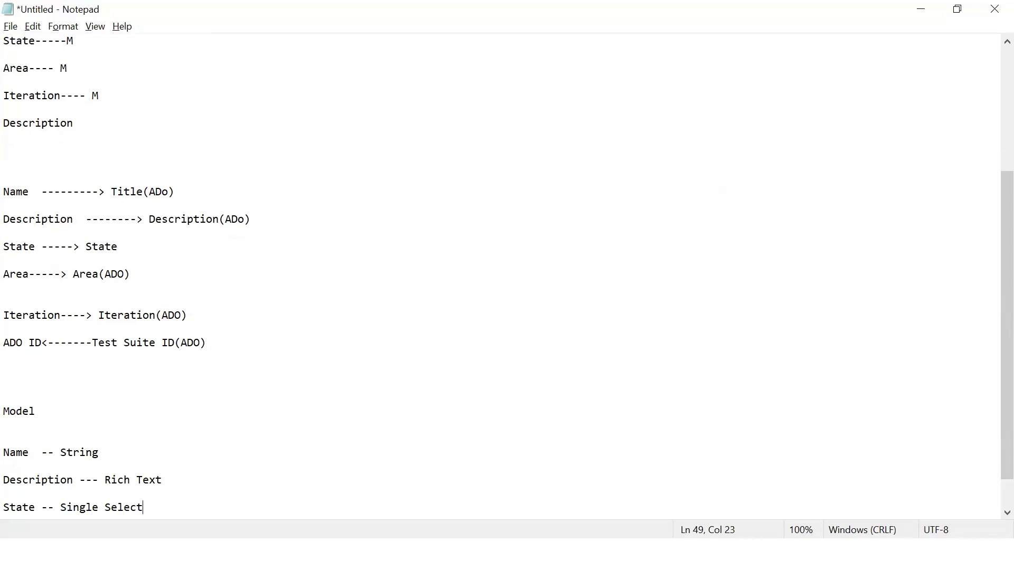
key("Return")
key("Return")
- List the model fields "Area - String" and "Iteration--String" below the State field
type("Area")
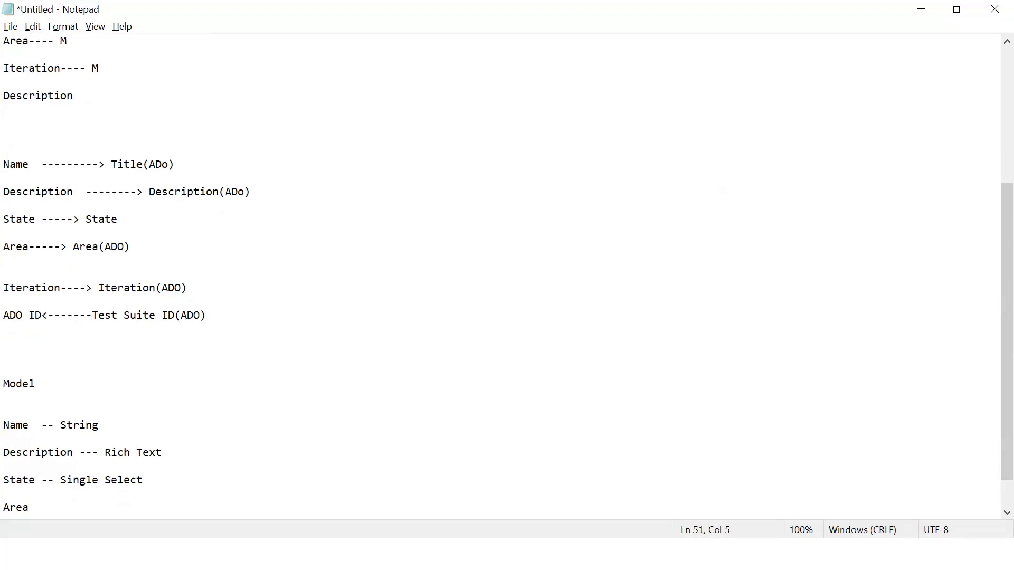
type(" - String")
key("Return")
key("Return")
type("Iteratu")
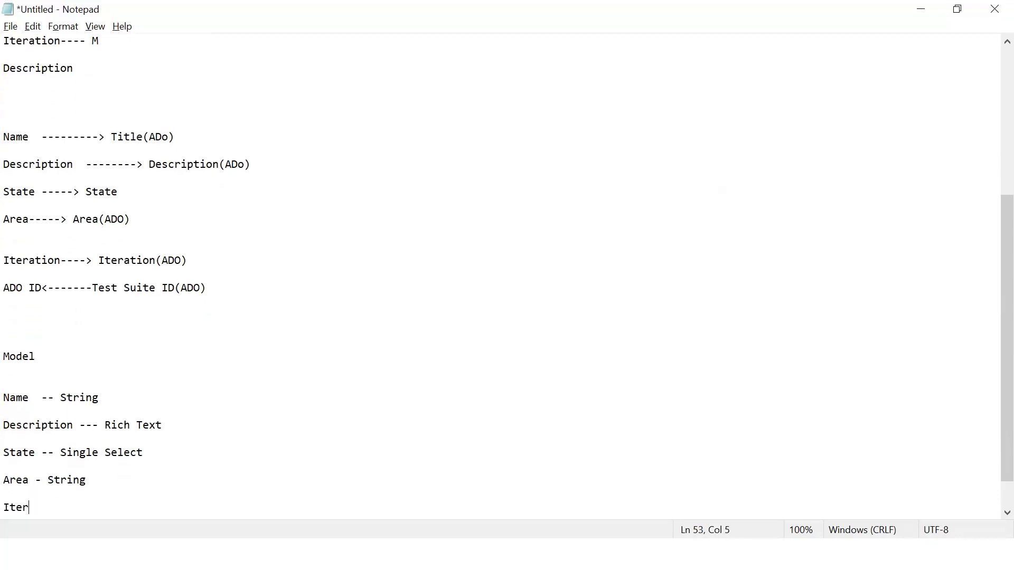
key("BackSpace")
type("ion String")
key("BackSpace")
type("--")
- Finish the model field list with "ADO ID--- STring"
key("Return")
key("Return")
type("ADO I")
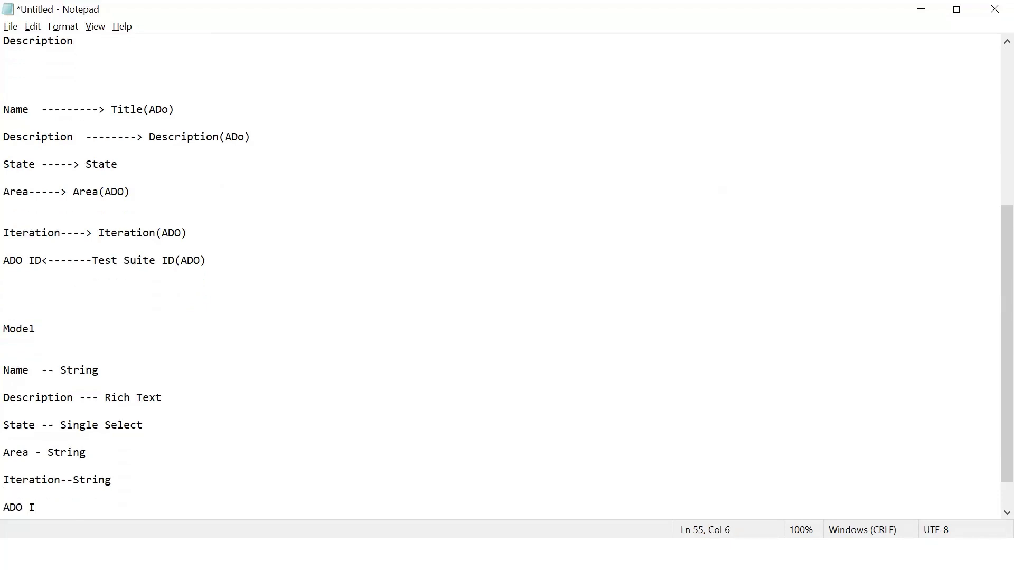
type("D--- STring")
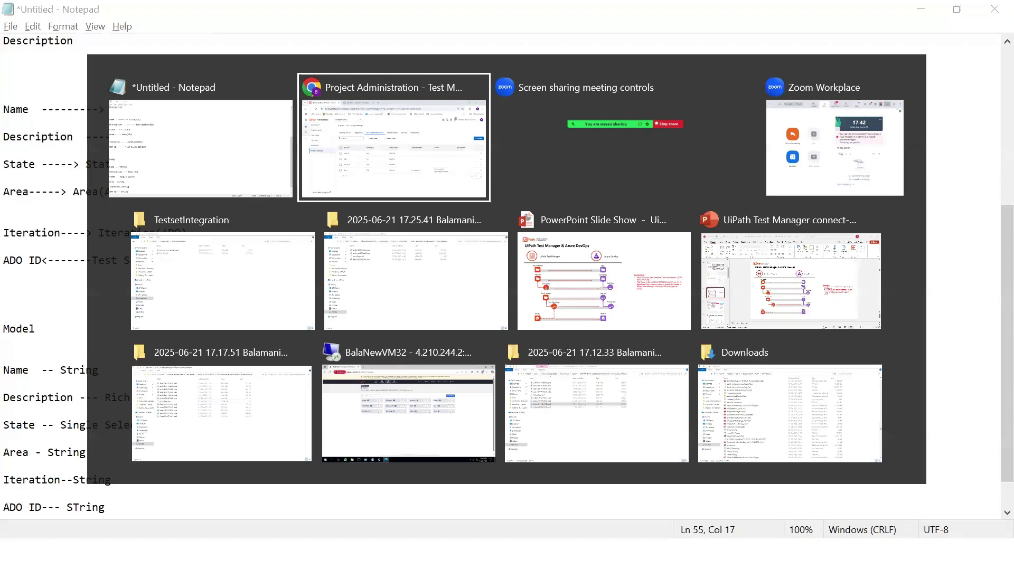
- Switch to Planview Hub in the remote desktop session and start a new model named "TestSet_Model"
left_click(399, 455)
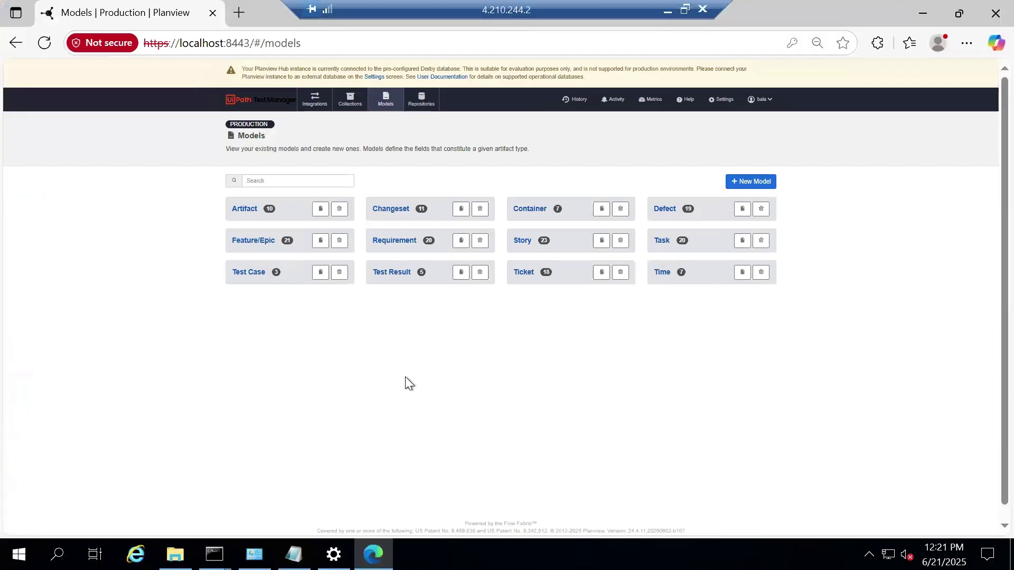
left_click(49, 52)
left_click(744, 186)
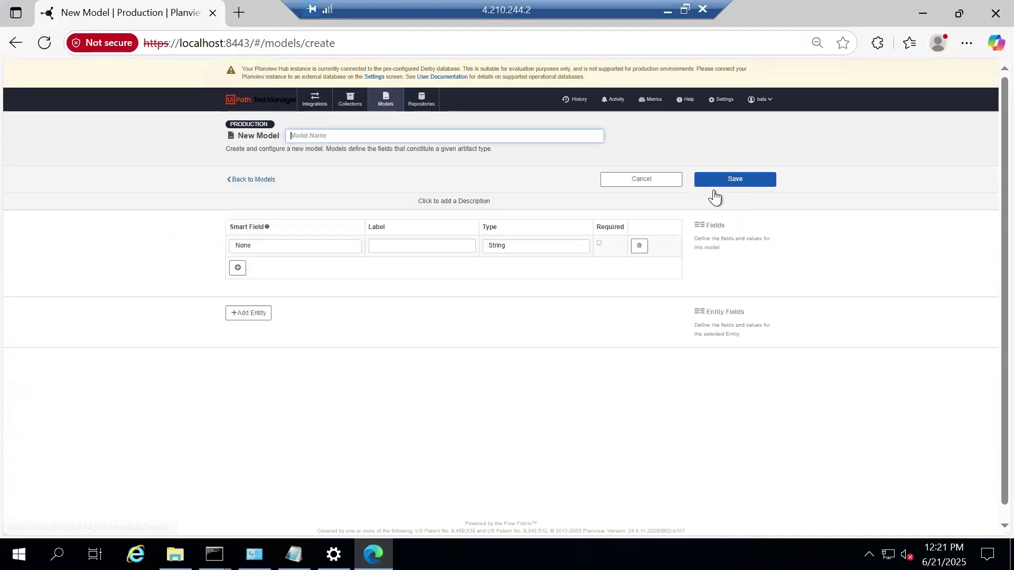
left_click(392, 137)
type("Test")
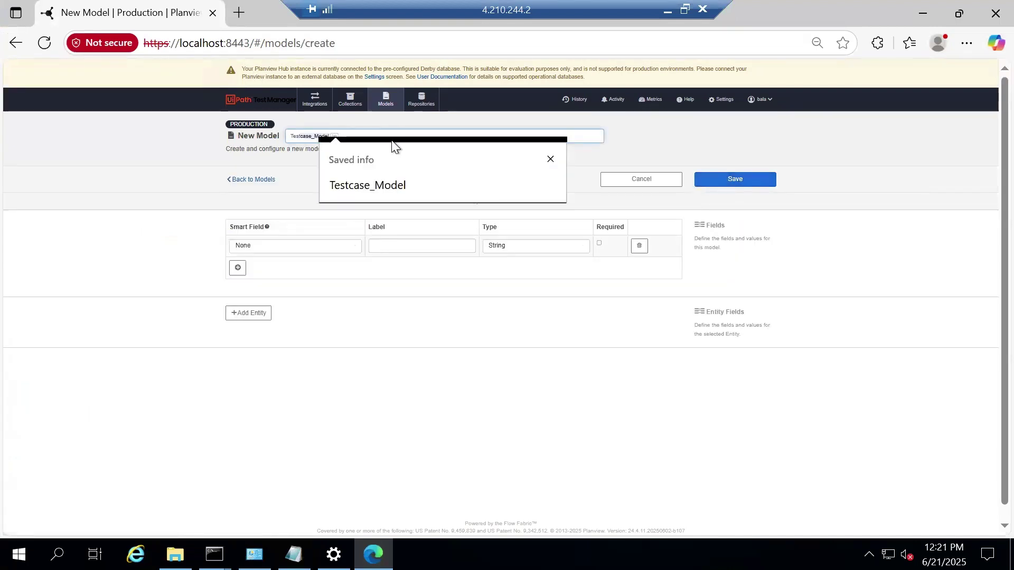
type("Set_Model")
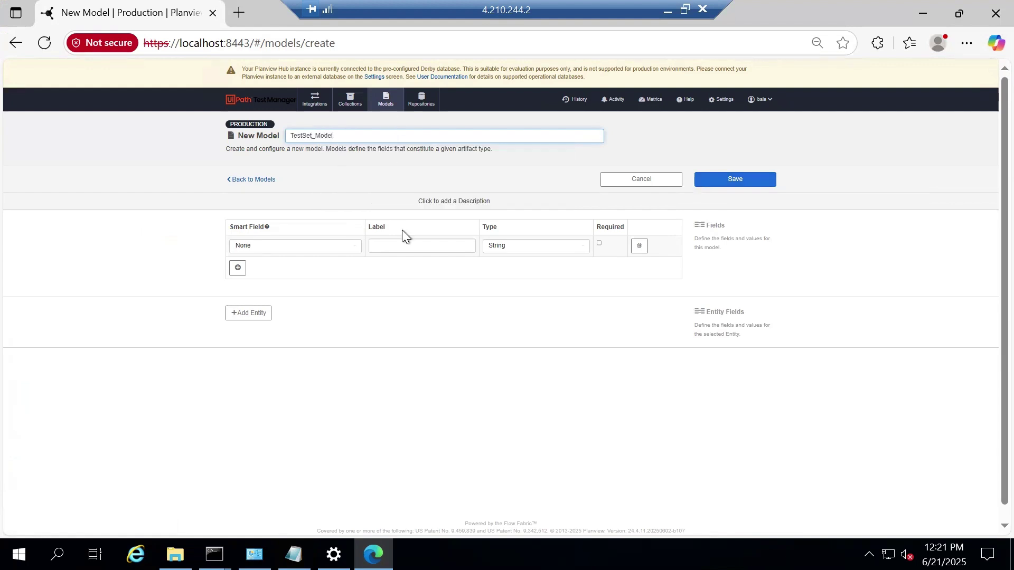
- Label the first model field "Name" and add a "Description" field with the type Rich Text
left_click(409, 247)
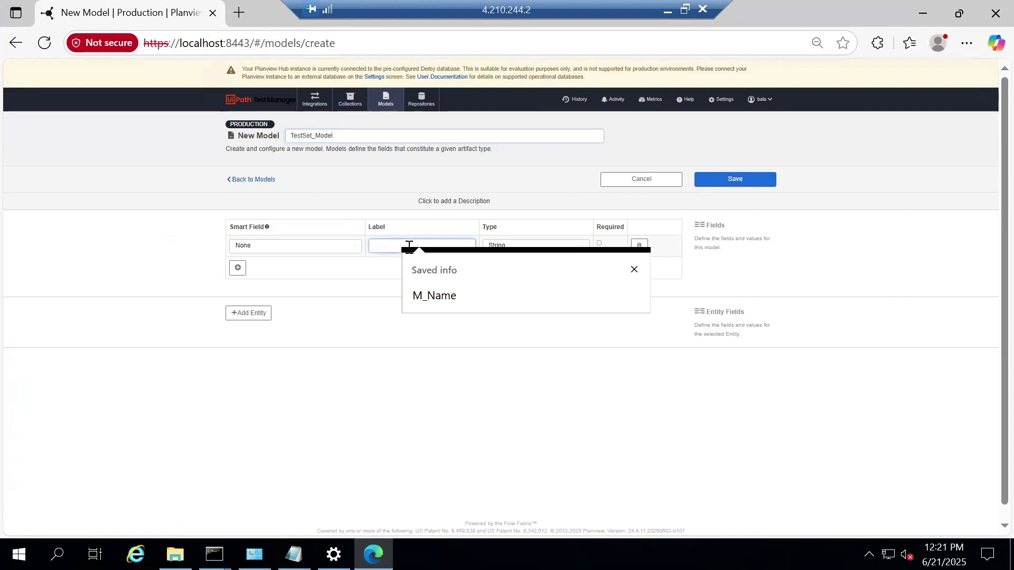
type("Name")
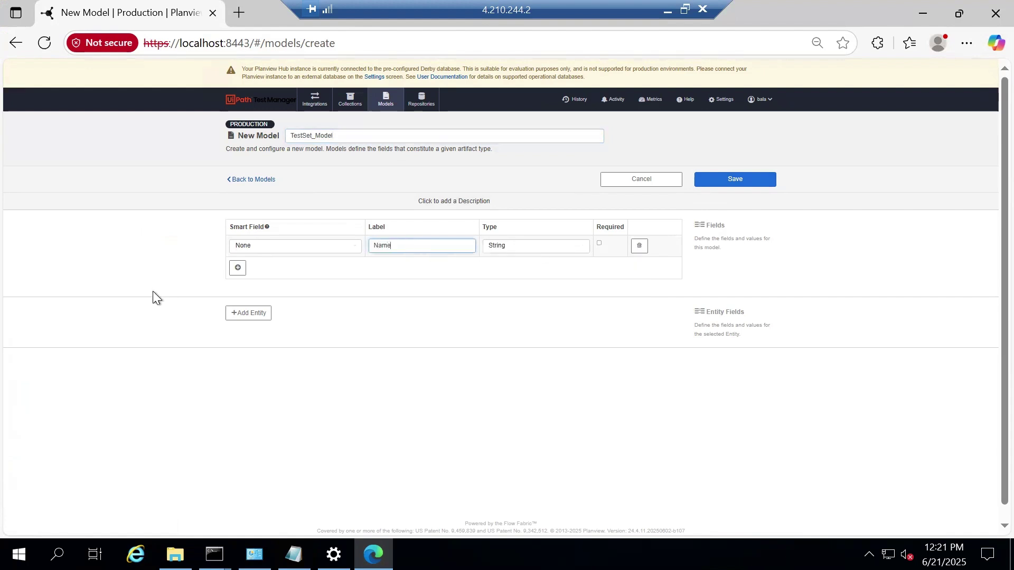
left_click(238, 268)
left_click(399, 268)
type("Descriptio")
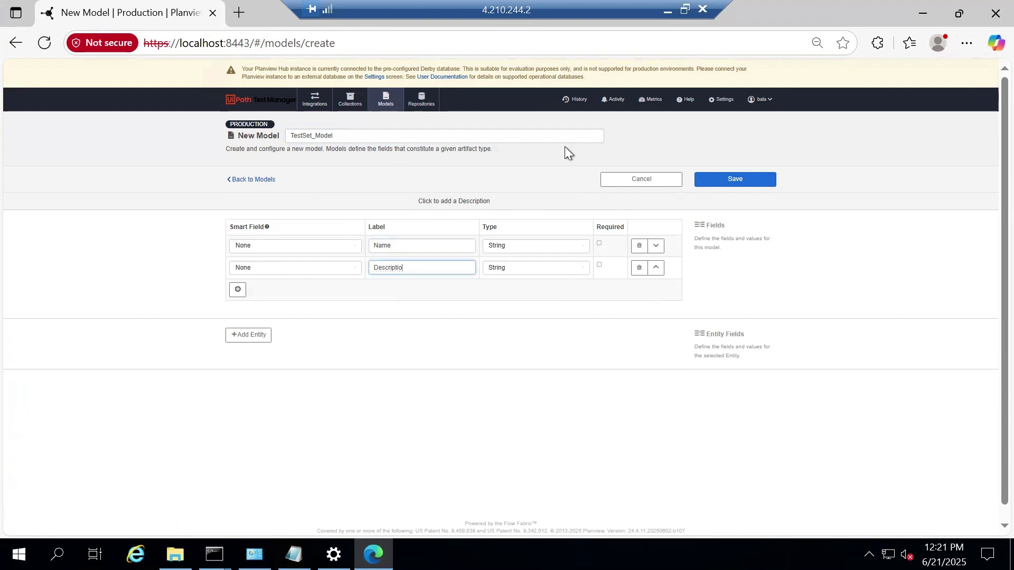
type("n")
left_click(553, 268)
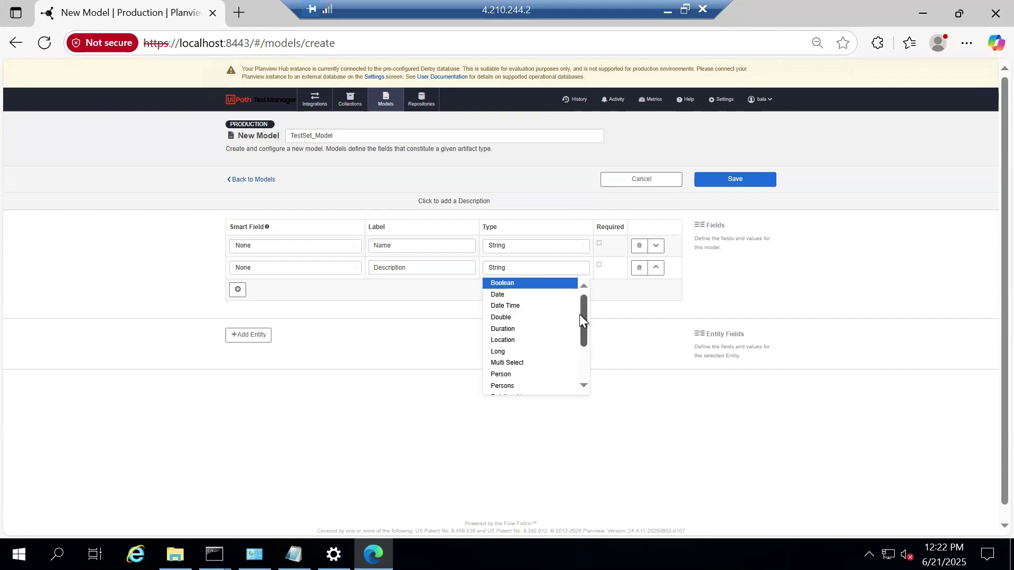
type("ric")
left_click(537, 283)
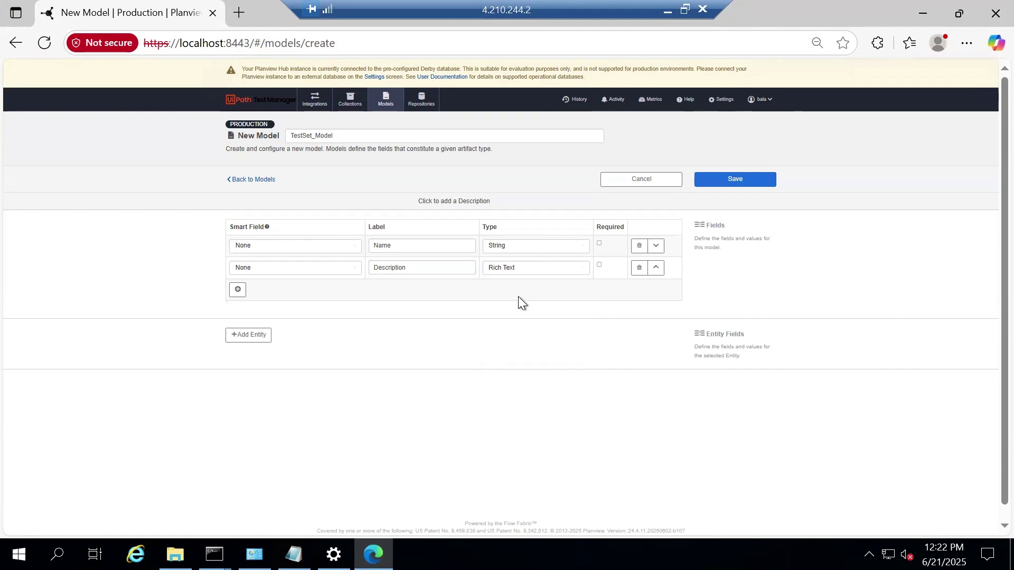
- Add the String fields "Area" and "Iteration" to the model below Description
left_click(238, 289)
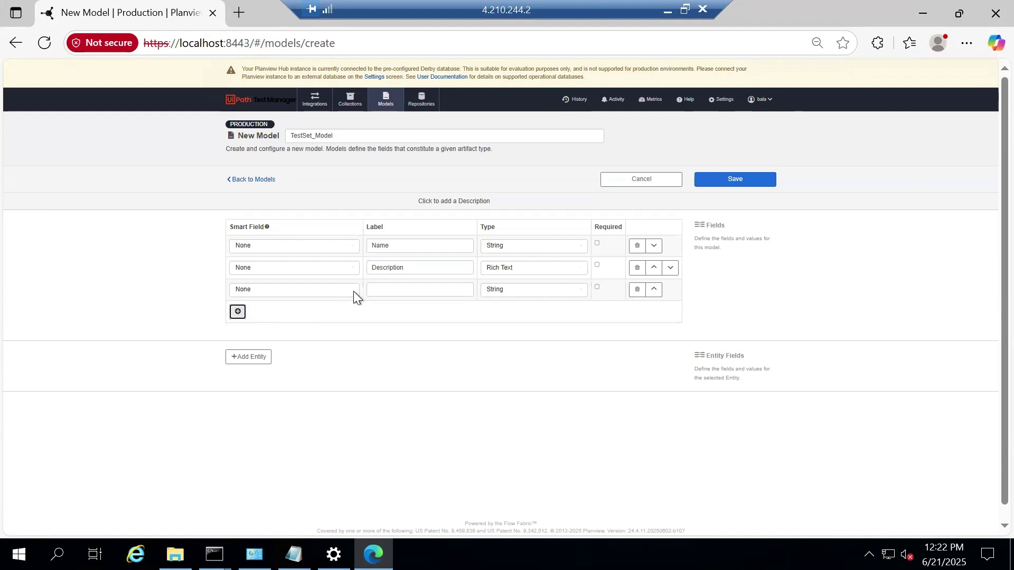
left_click(413, 290)
type("Area")
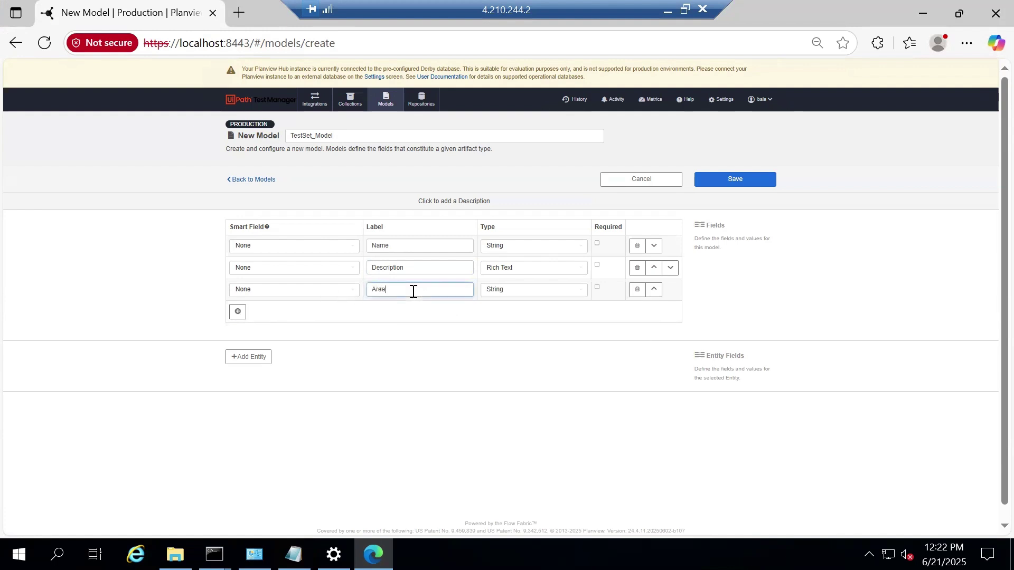
left_click(238, 311)
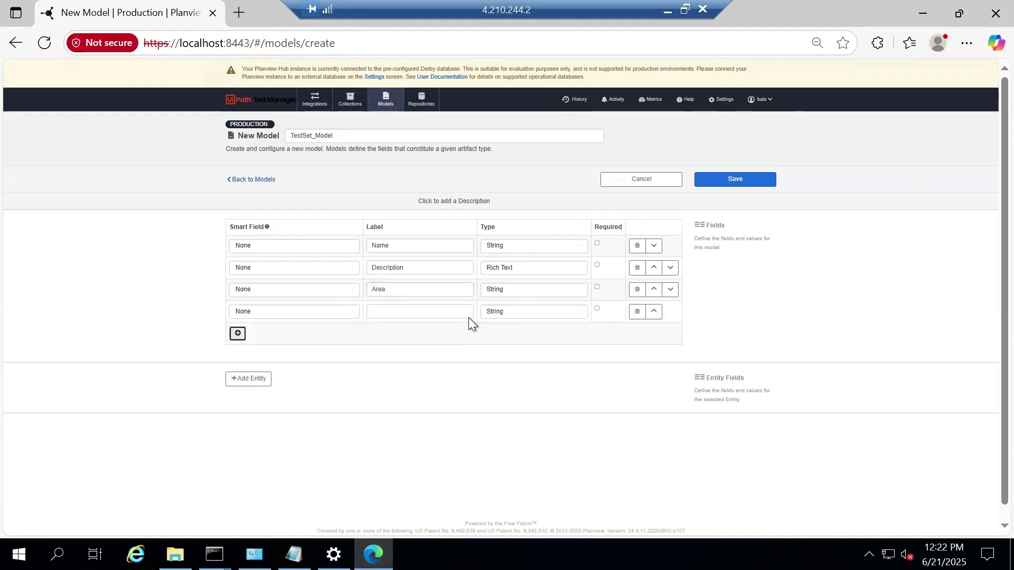
left_click(420, 316)
type("Iteration")
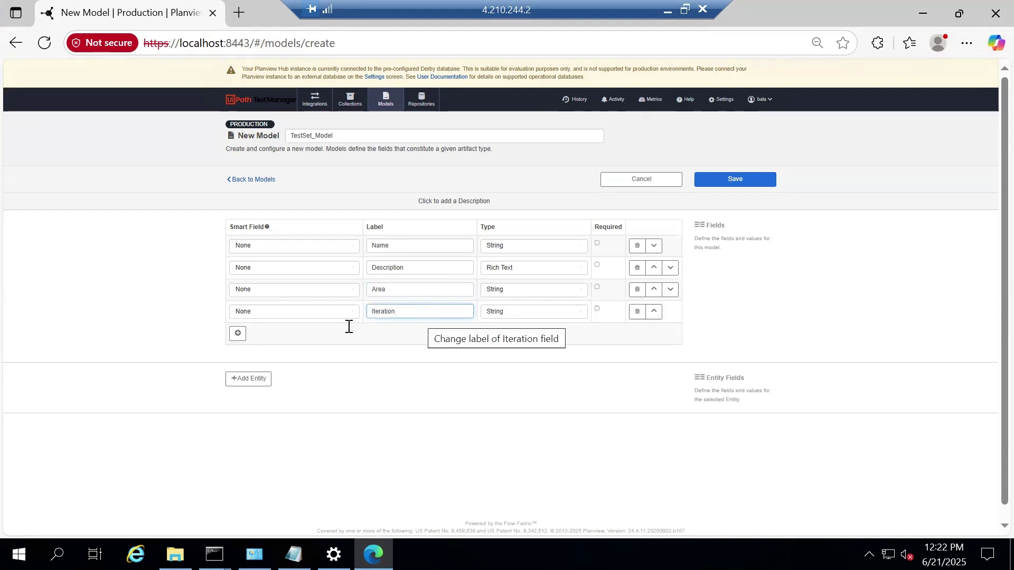
- Add a String field labelled "ADO ID" below the Iteration field
left_click(237, 334)
left_click(382, 335)
type("AD")
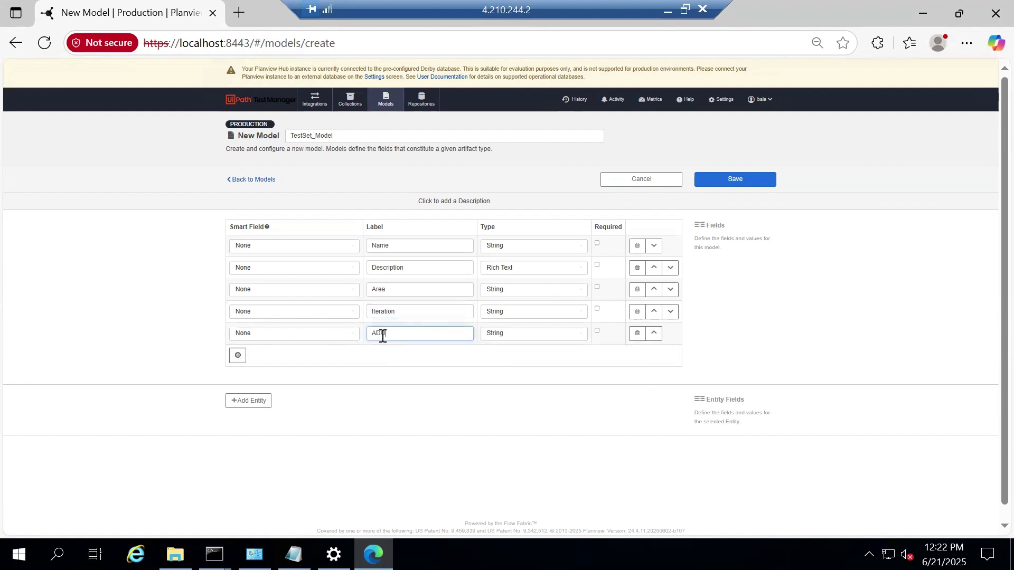
type("O ID")
- Add a "State" field with the type Single Select below the ADO ID field
left_click(237, 354)
left_click(398, 353)
type("Stae")
key("BackSpace")
type("te")
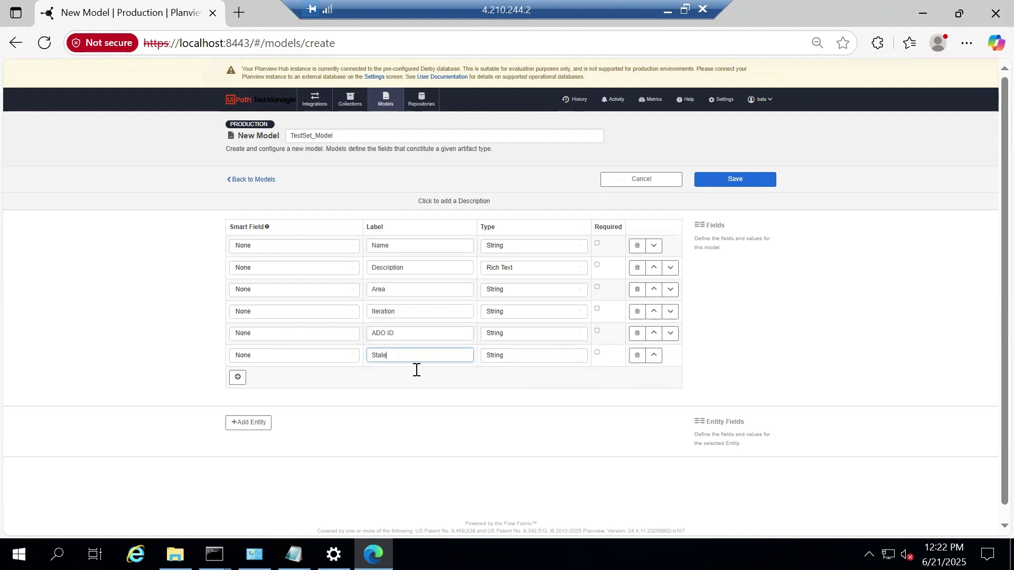
left_click(526, 355)
type("sing")
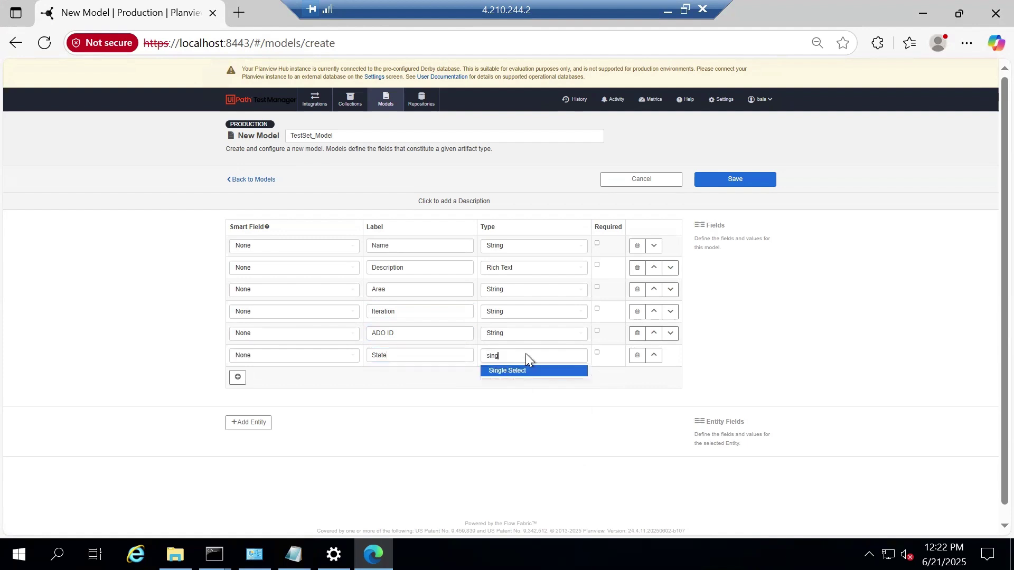
left_click(531, 370)
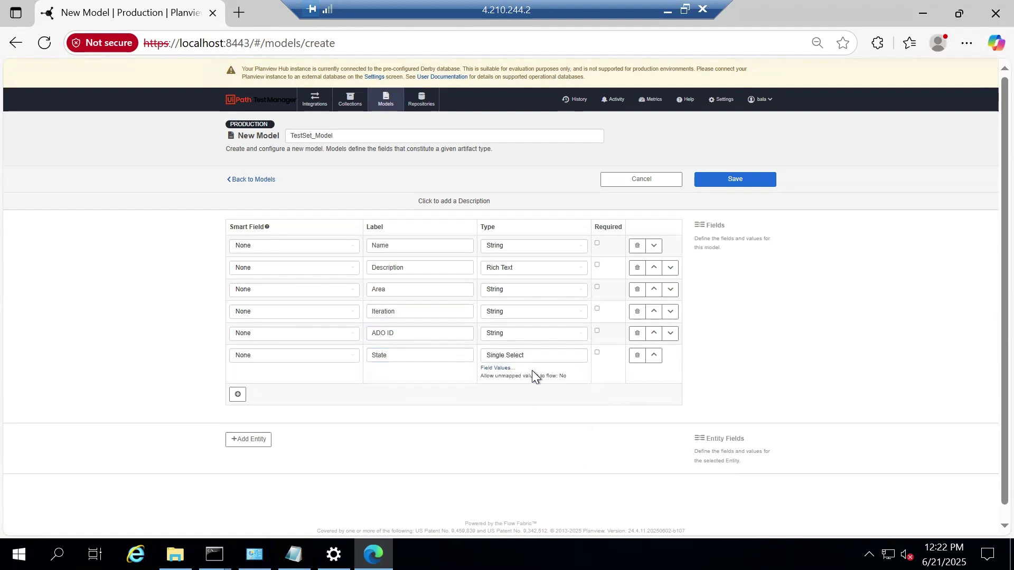
- Give the State field the values In Progress, In Planning and Completed, and save the finished model
left_click(498, 368)
left_click(463, 105)
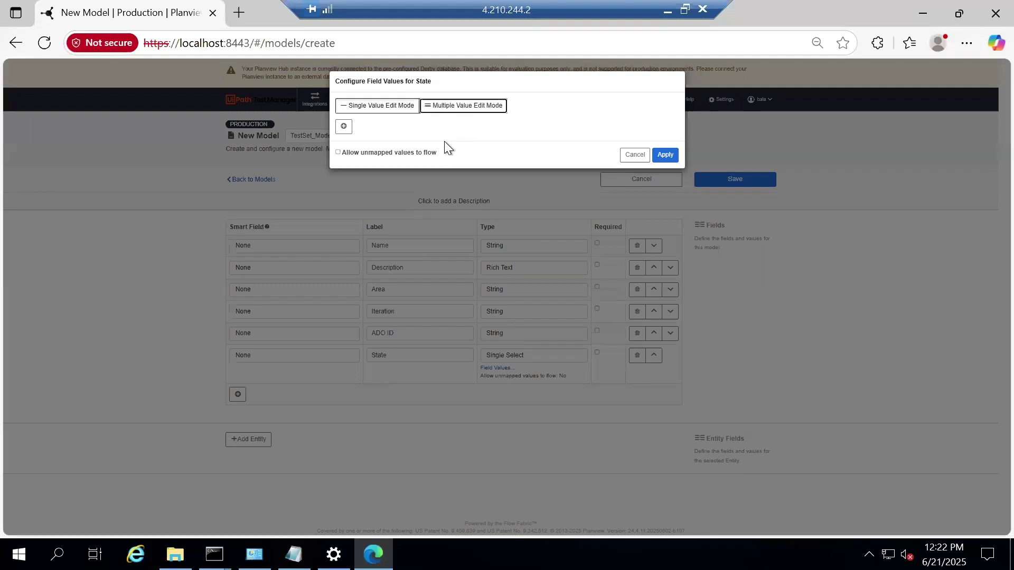
left_click(410, 140)
type("In ")
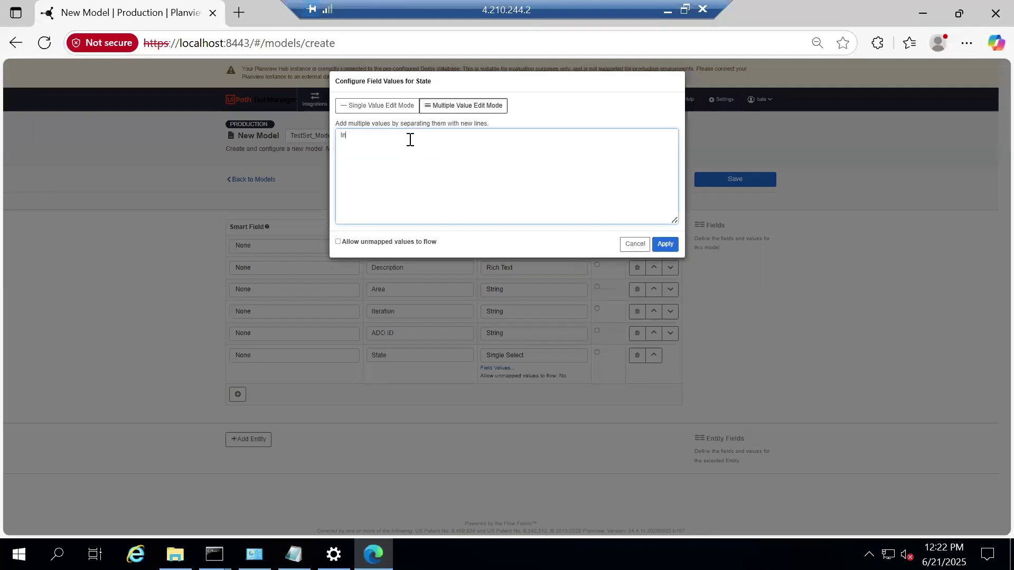
type("Progress ")
type("In Plan")
type("ning ")
type("Completed")
left_click(665, 244)
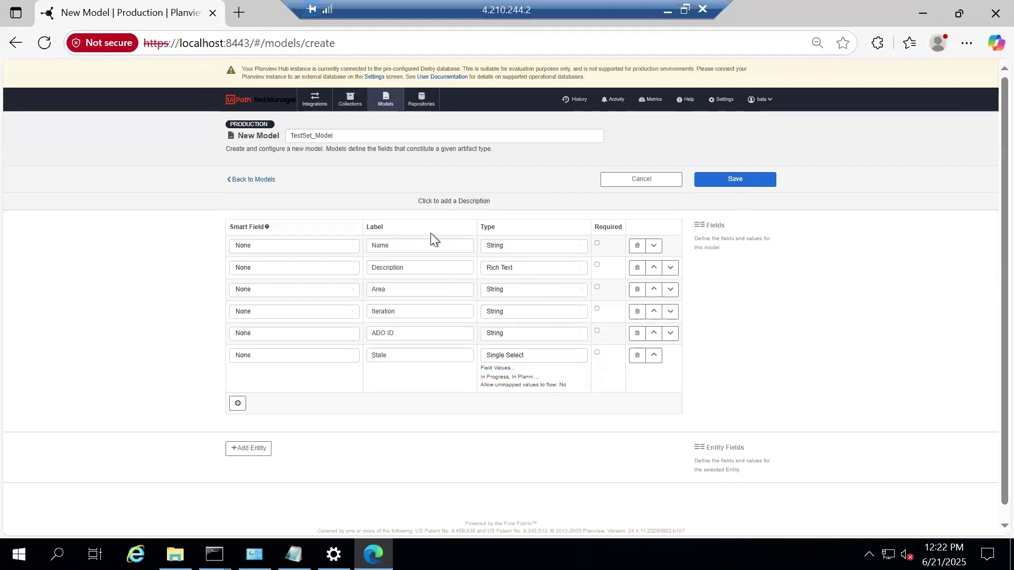
left_click(737, 180)
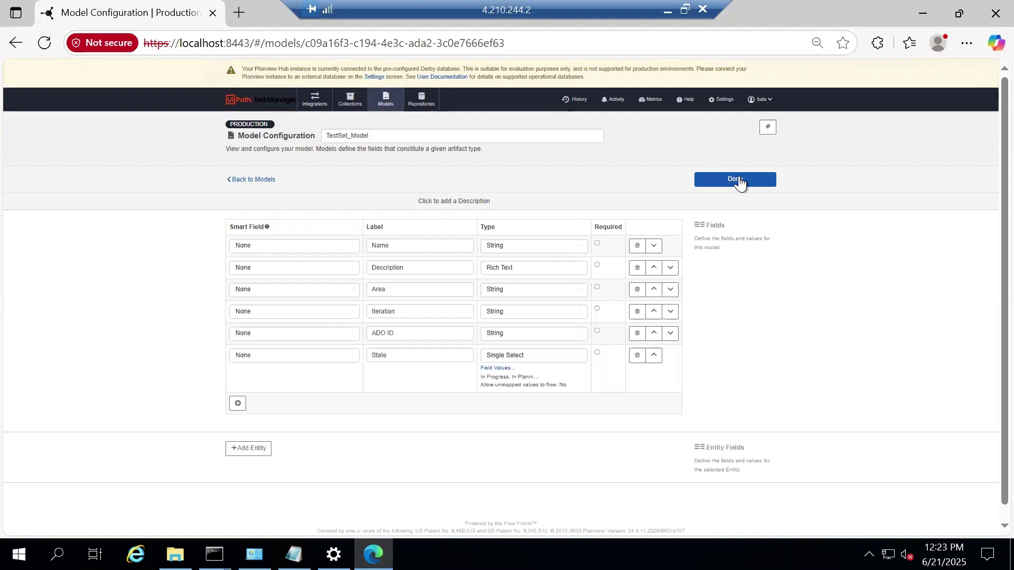
left_click(739, 181)
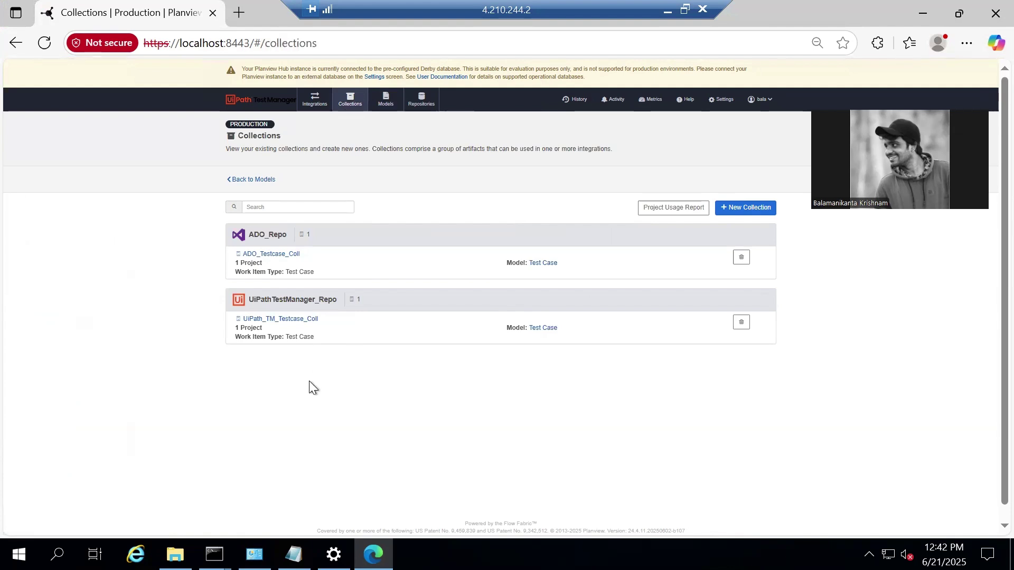
- Start a new container collection on the UiPathTestManager_Repo repository and name it "UiPath_TestSet_Collection"
left_click(743, 209)
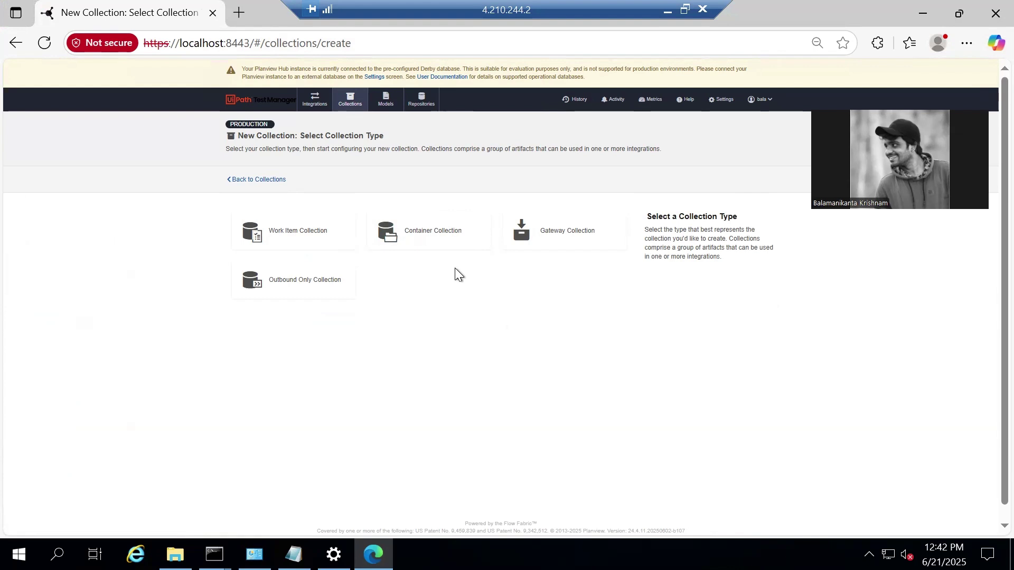
left_click(452, 241)
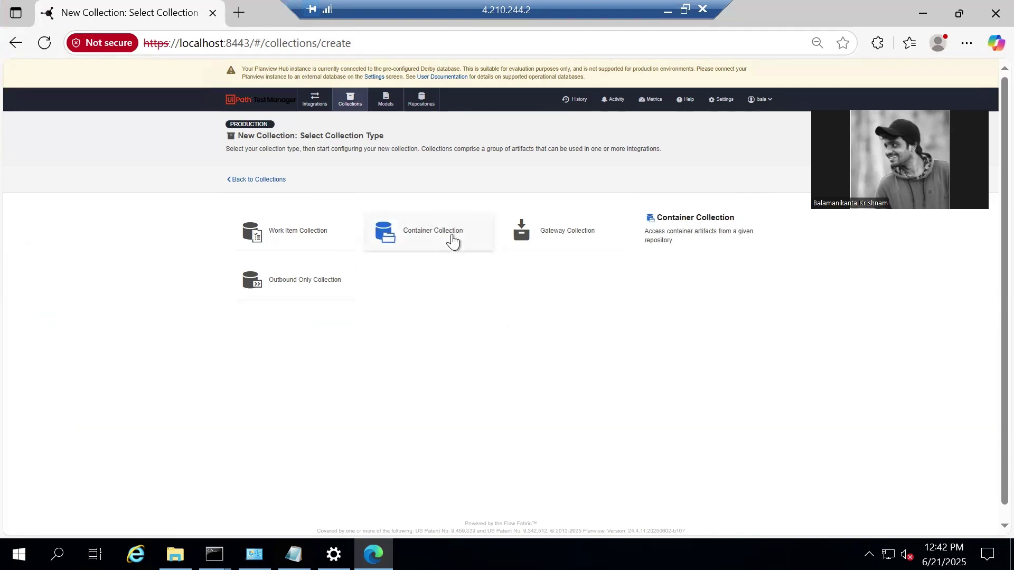
left_click(452, 240)
left_click(413, 240)
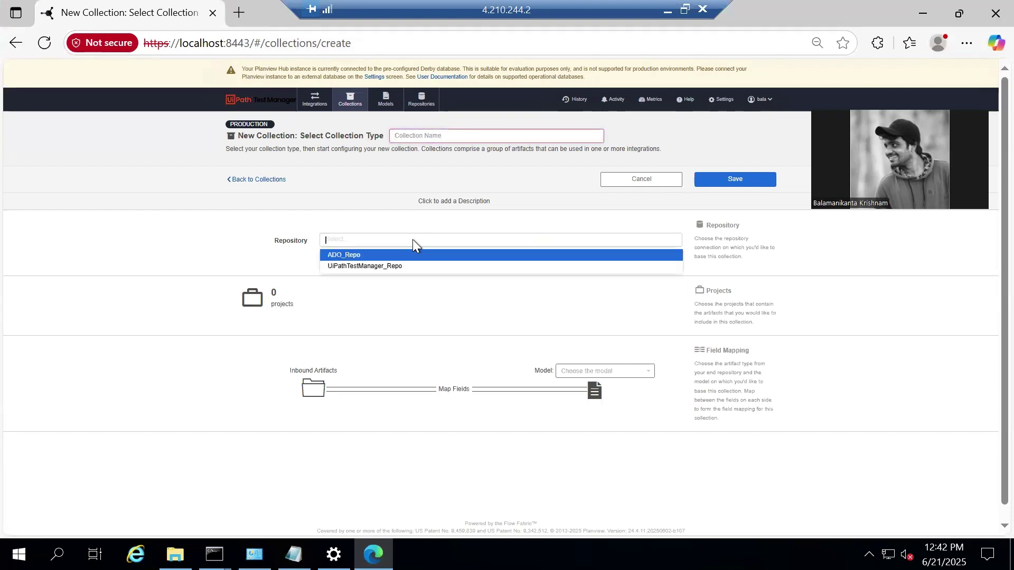
left_click(369, 266)
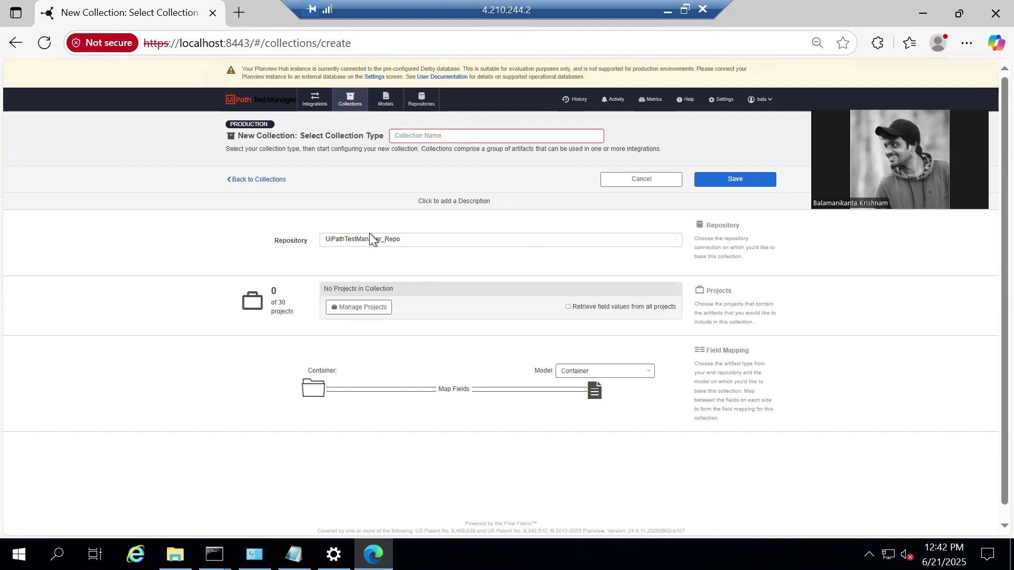
left_click(445, 136)
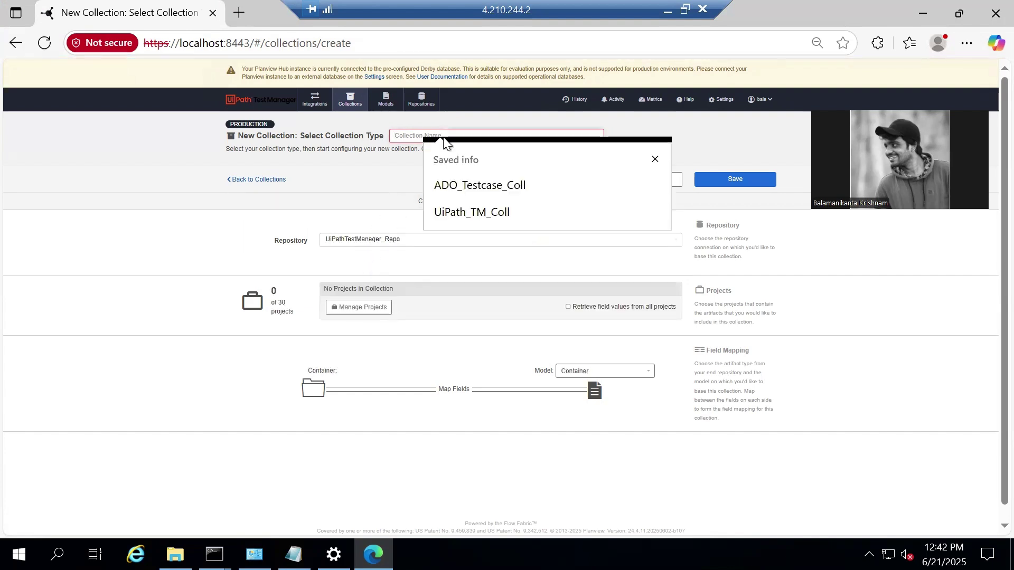
type("Ui")
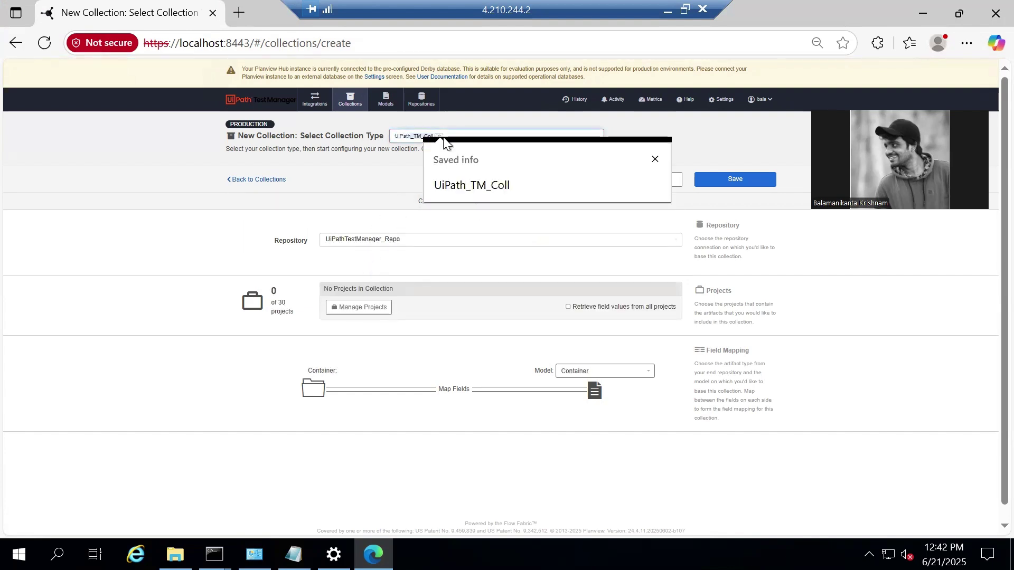
type("Path_Tes")
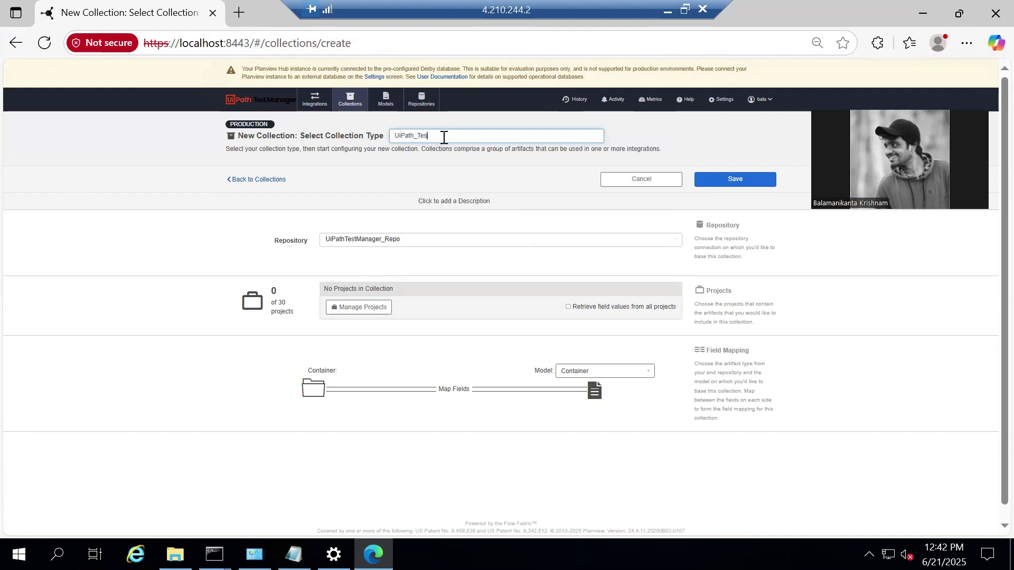
type("tSet_Collection")
- Find the Tasktop_Training project among the available projects and add it to the collection
left_click(359, 308)
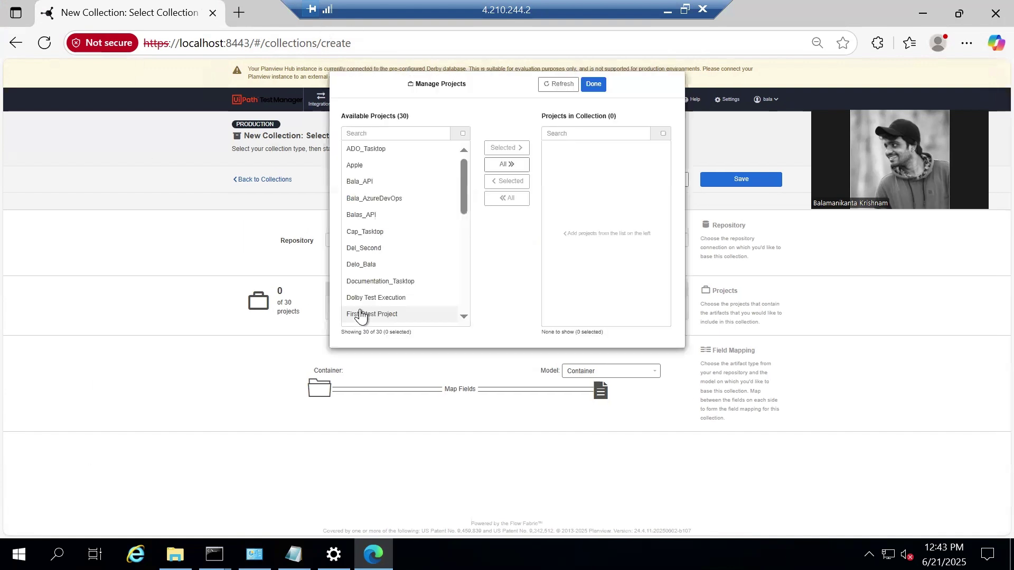
left_click(396, 134)
type("train")
left_click(390, 148)
left_click(503, 148)
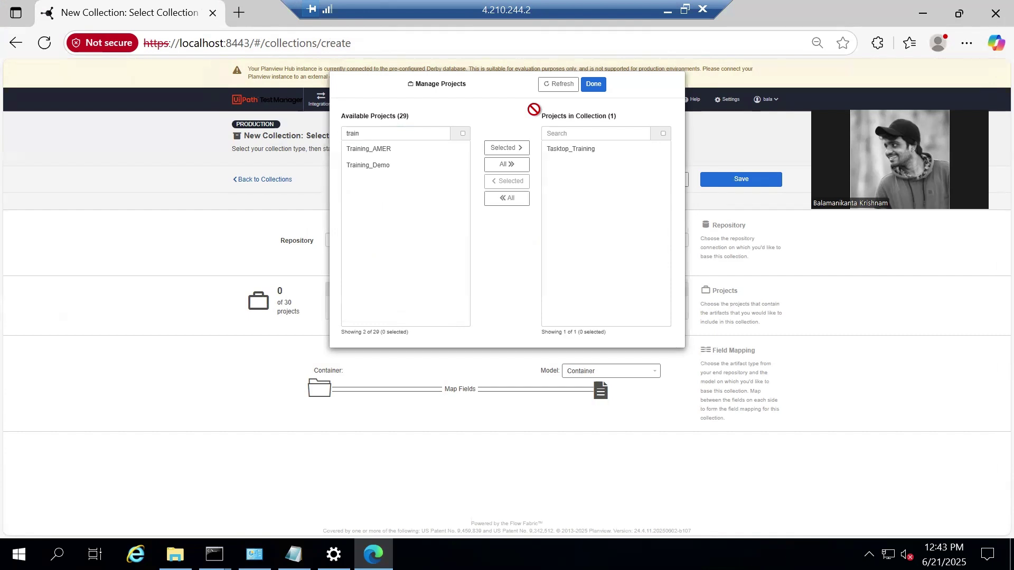
left_click(599, 85)
- Set the collection's container to Test Set and its model to TestSet_Model, and save the collection
left_click(341, 371)
left_click(315, 386)
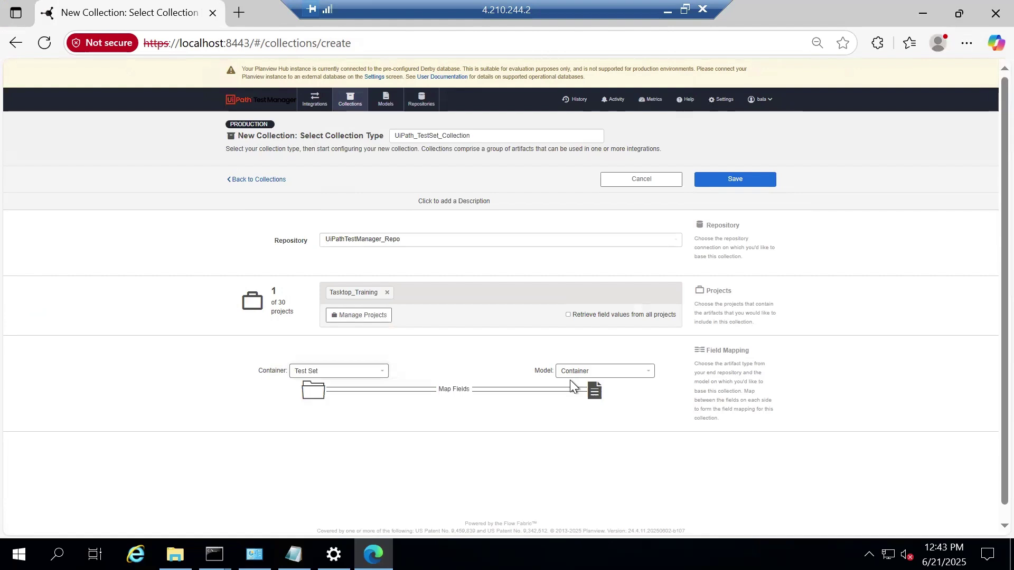
left_click(593, 374)
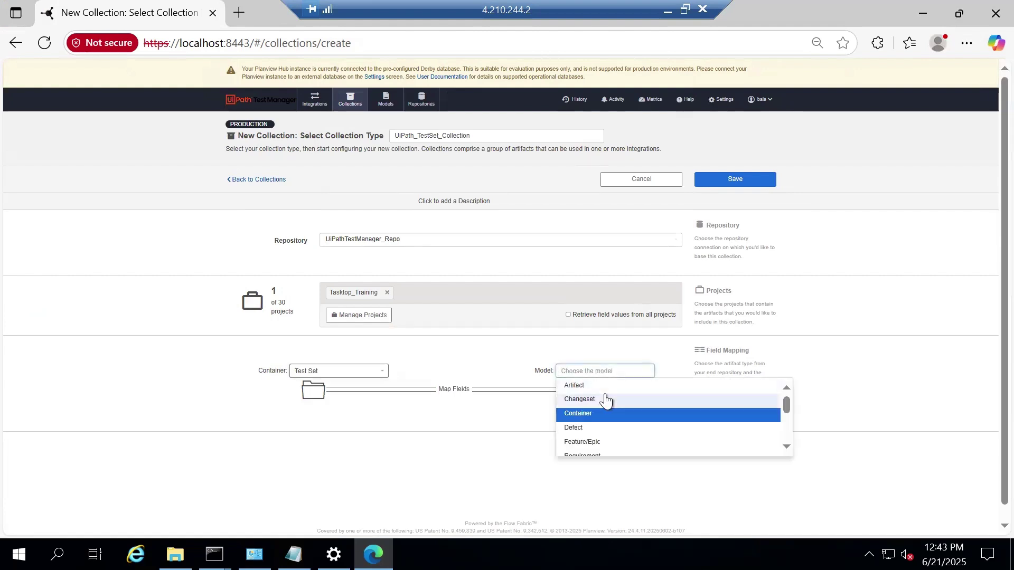
scroll(607, 404, "down", 5)
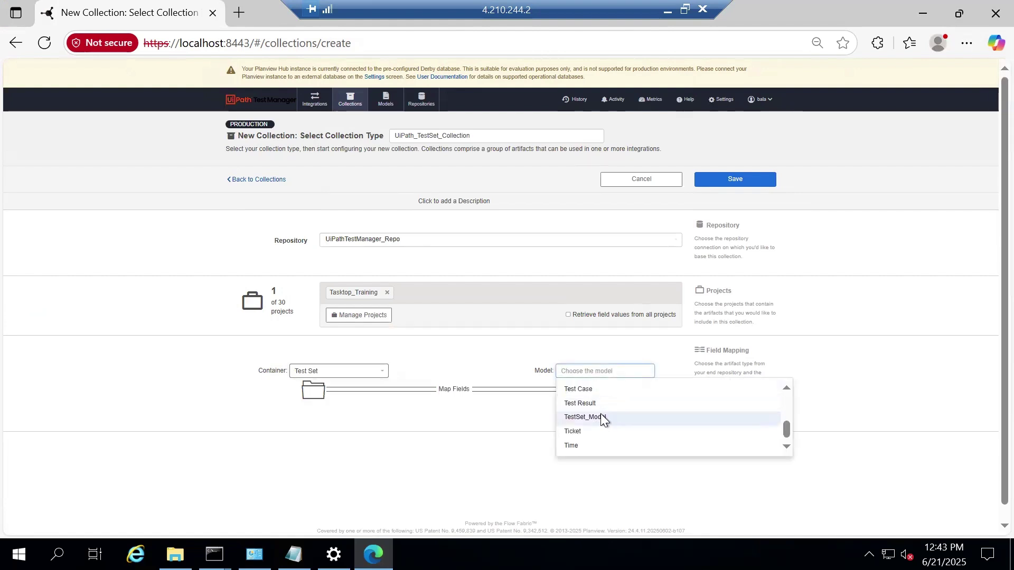
left_click(601, 418)
left_click(729, 179)
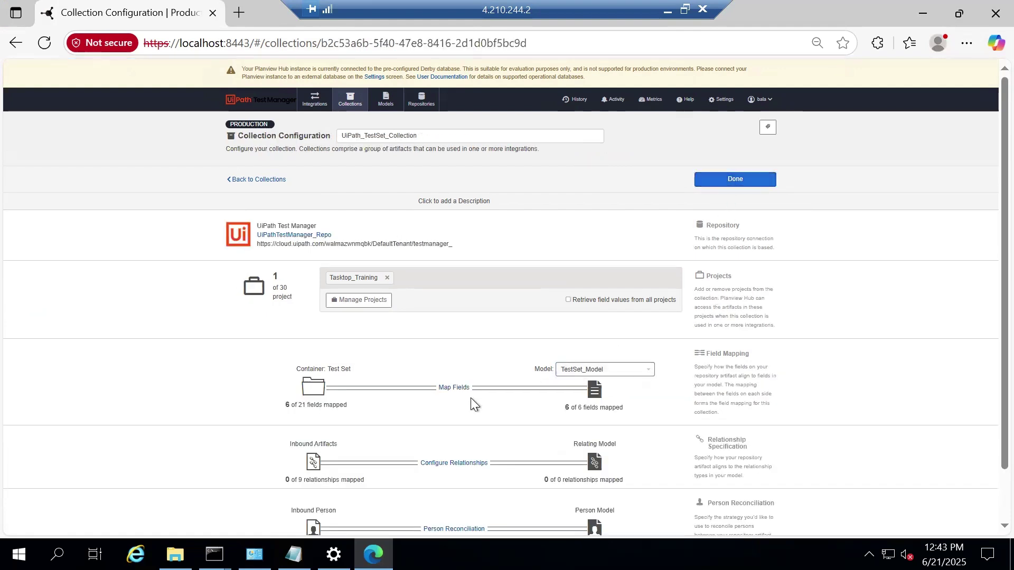
- Open the value mapping configuration of the State field in the collection's field mapping
left_click(450, 388)
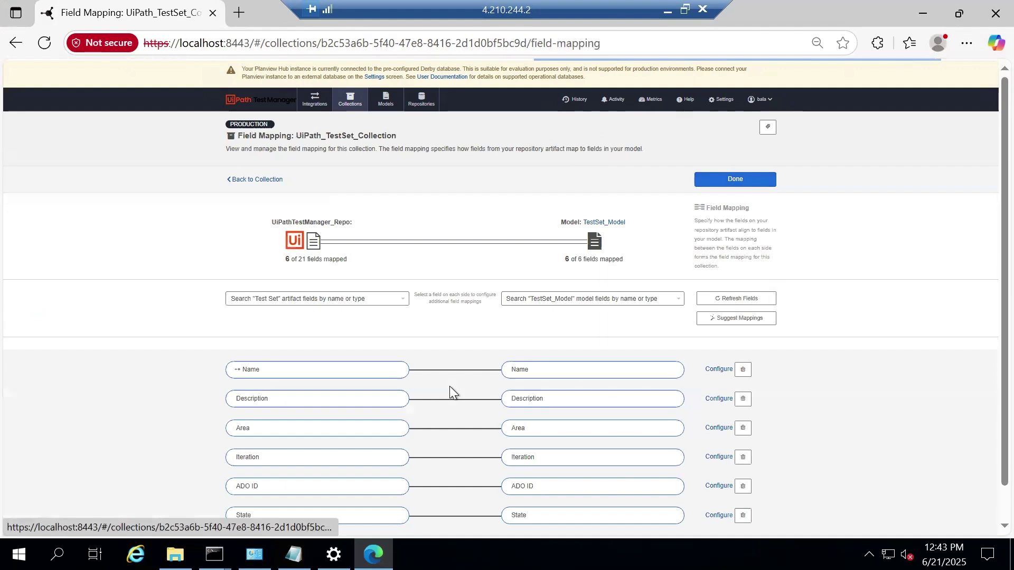
scroll(816, 327, "down", 1)
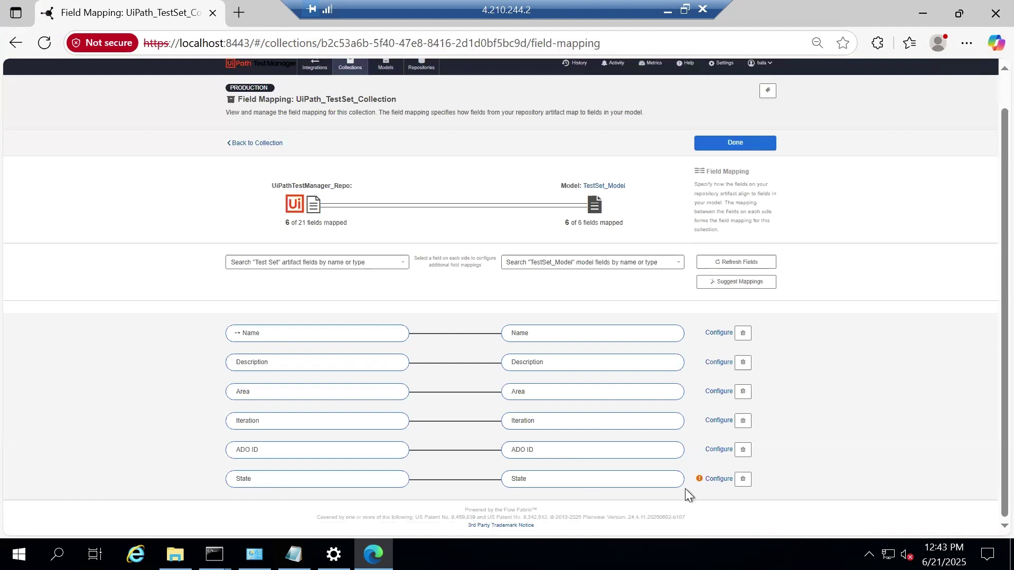
left_click(719, 479)
scroll(540, 331, "down", 1)
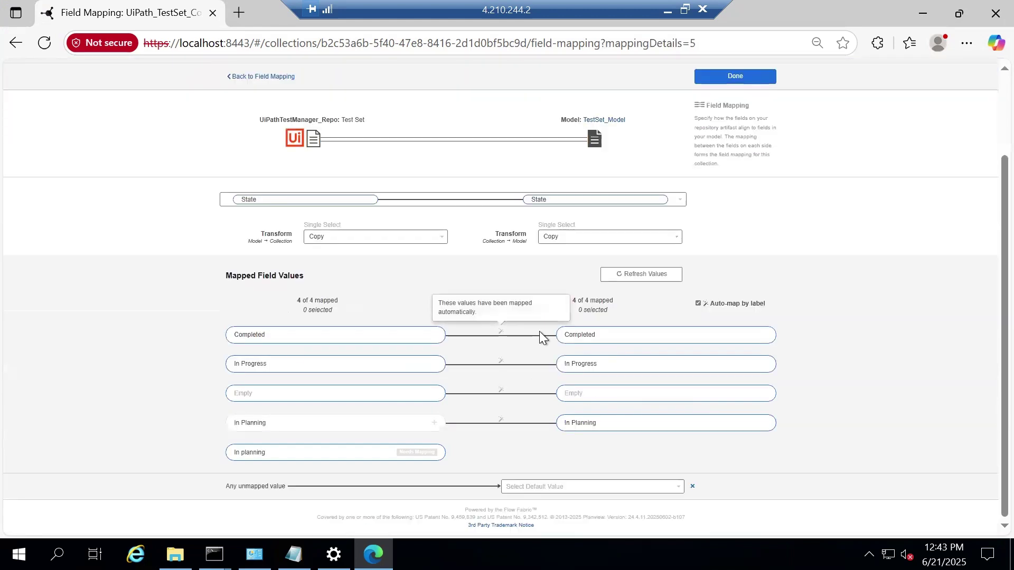
- Connect the State values Completed to Completed and In Progress to In Progress between the Test Set and the model
left_click(322, 337)
left_click(737, 340)
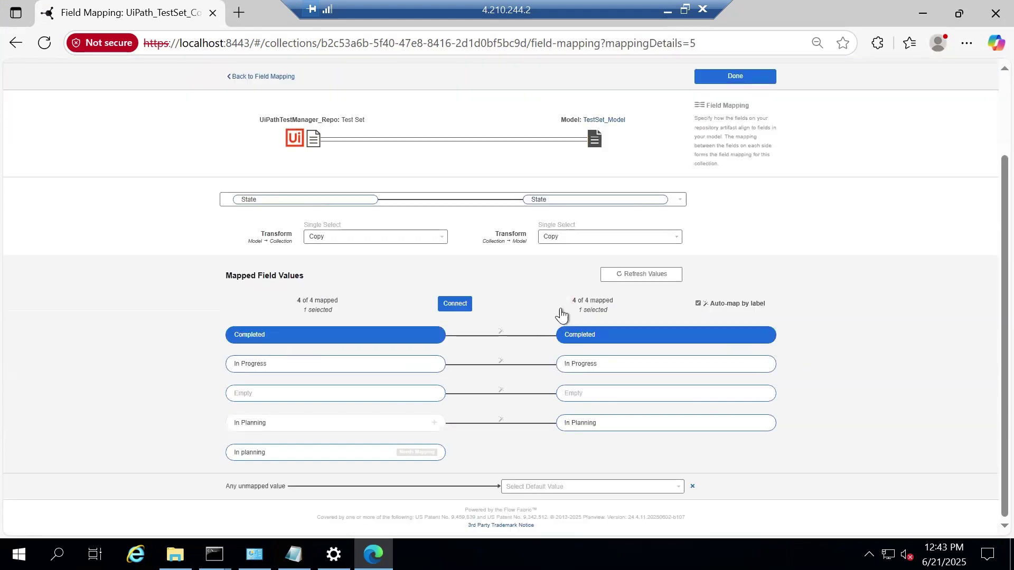
left_click(464, 306)
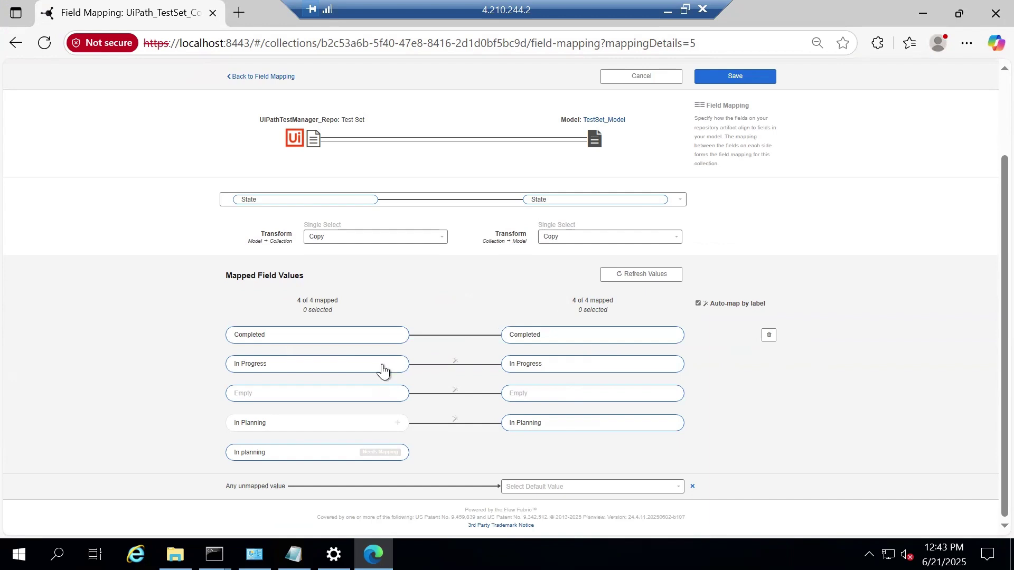
left_click(384, 369)
left_click(593, 364)
left_click(461, 306)
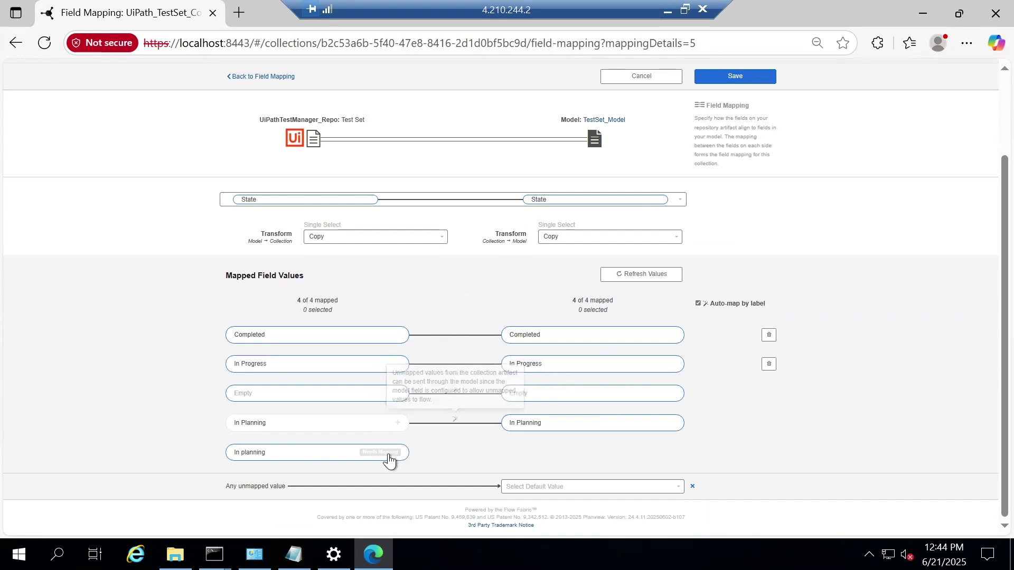
- Connect the Test Set's "In planning" value to the model's "In Planning" value and save the State value mapping
left_click(362, 454)
left_click(549, 425)
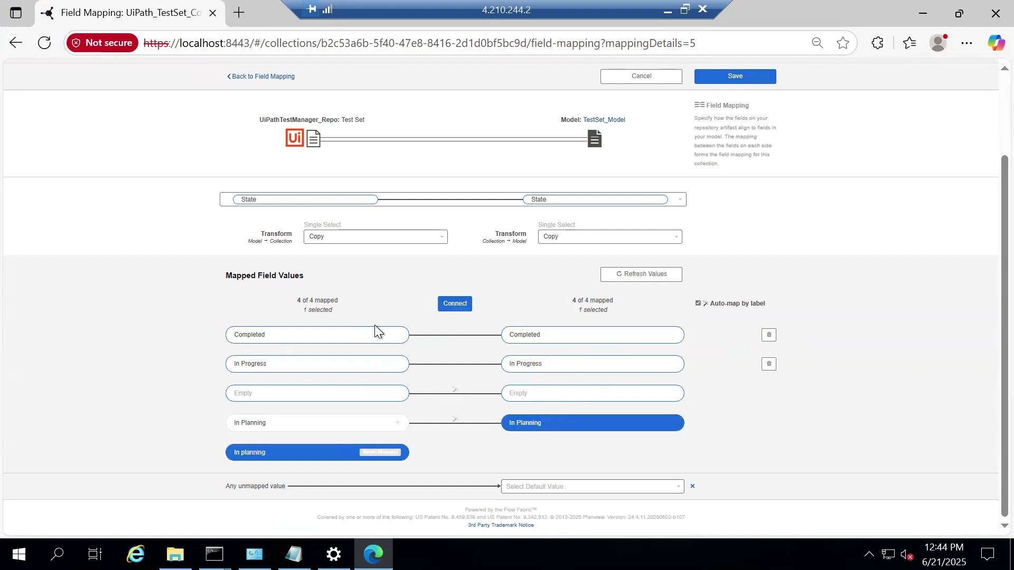
left_click(454, 304)
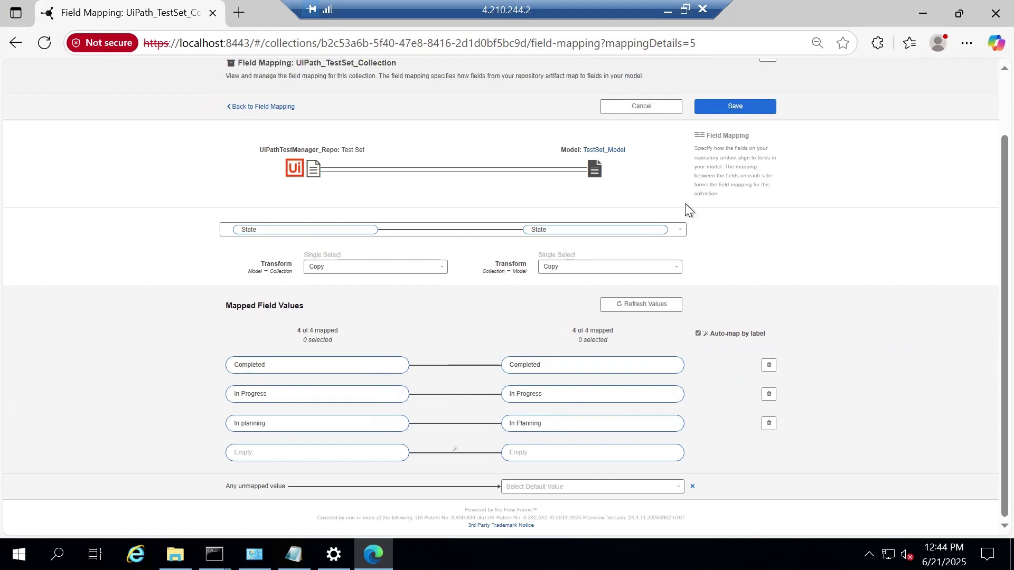
left_click(724, 109)
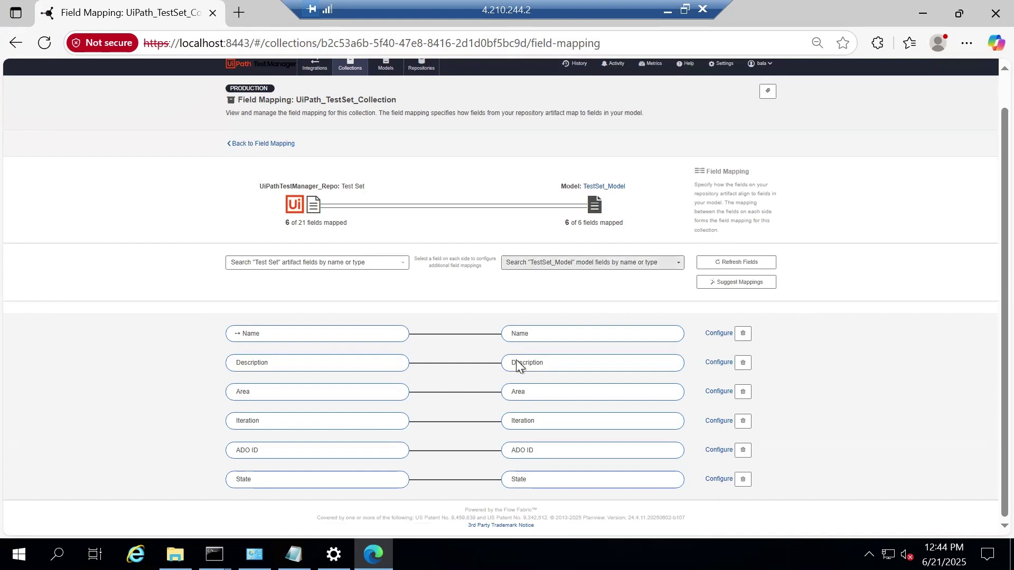
- Go to the collection's relationship specification and check which relationship fields Test Set and TestSet_Model offer
scroll(632, 306, "up", 1)
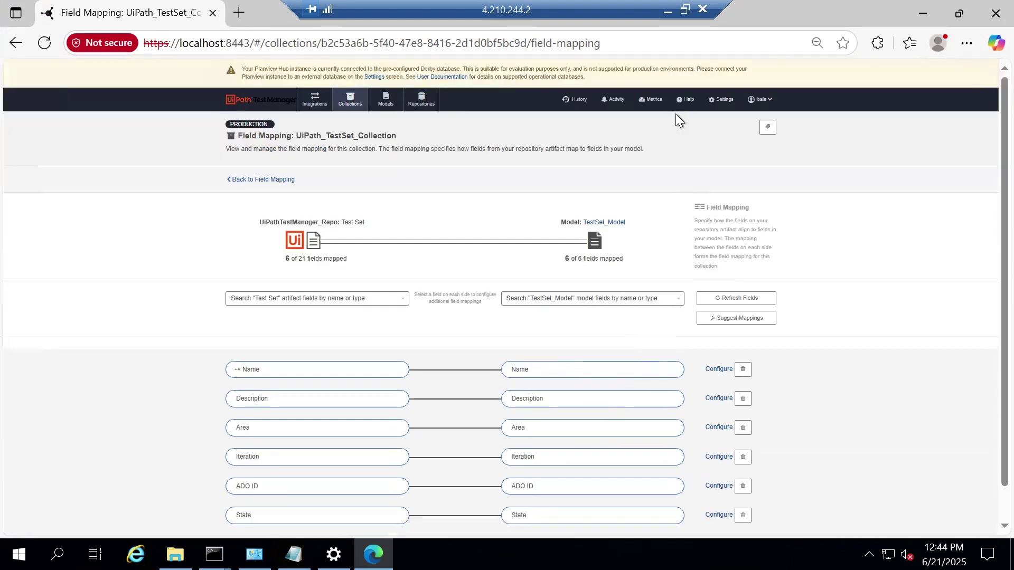
left_click(283, 181)
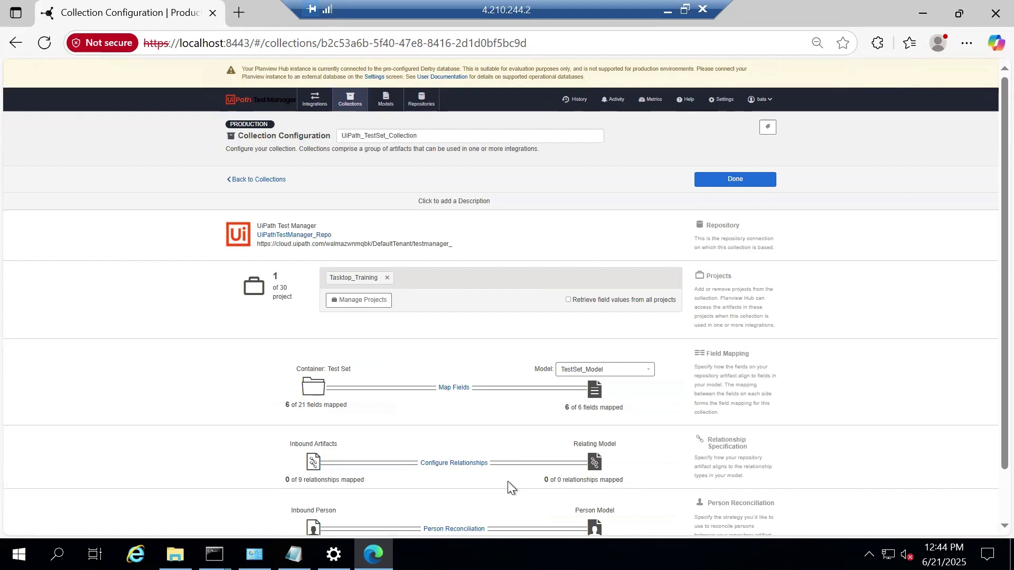
left_click(464, 463)
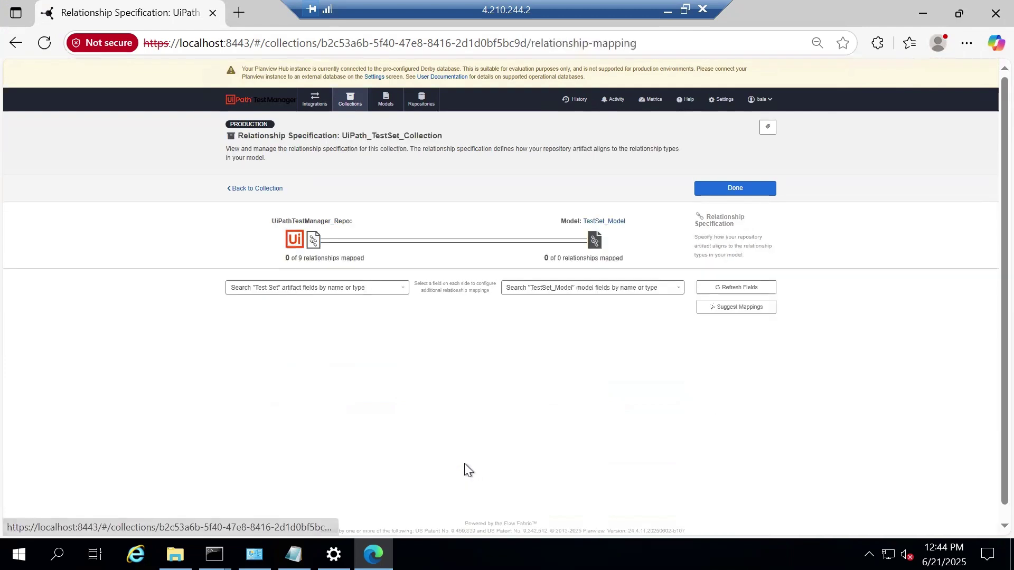
left_click(365, 290)
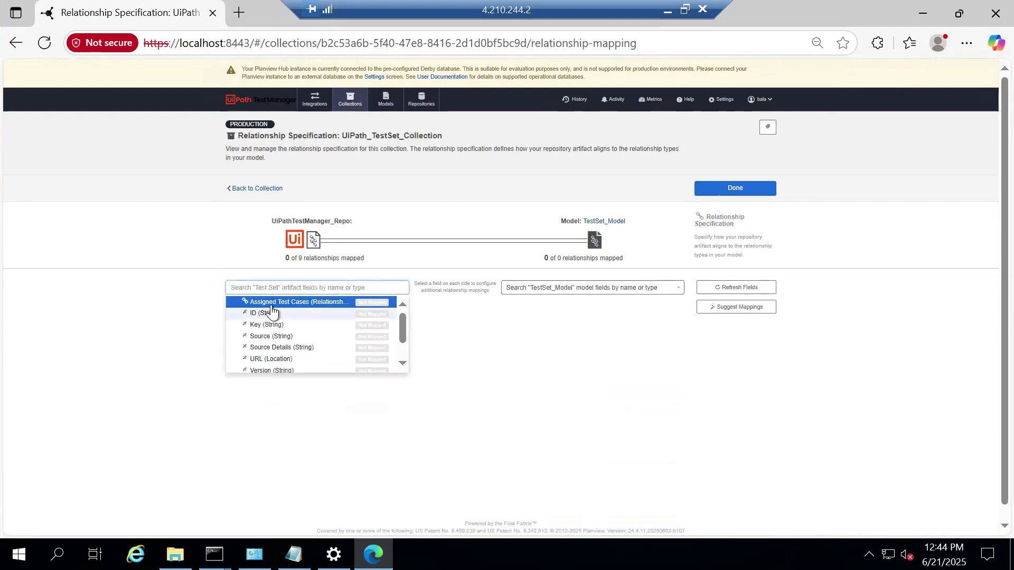
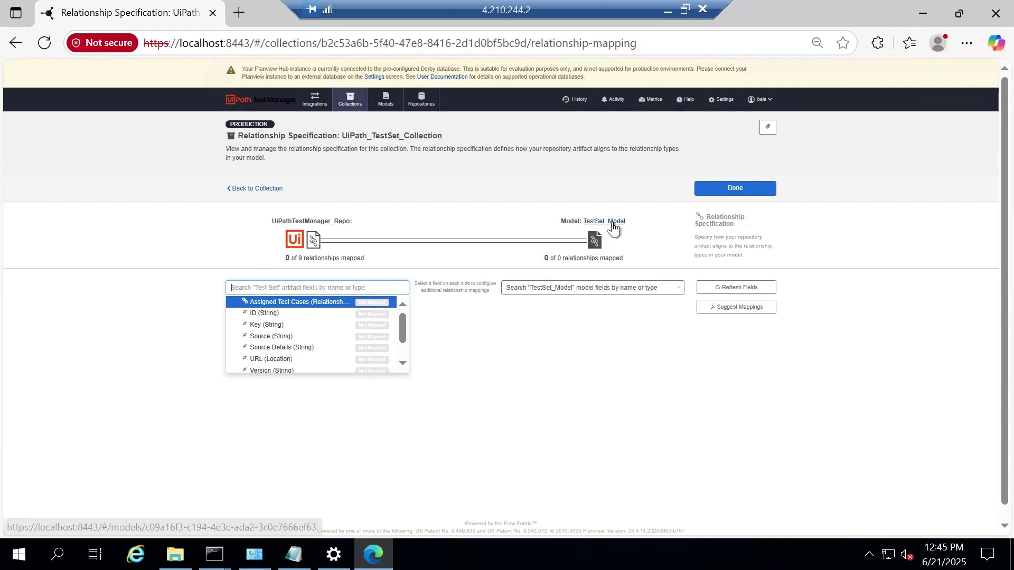
left_click(607, 289)
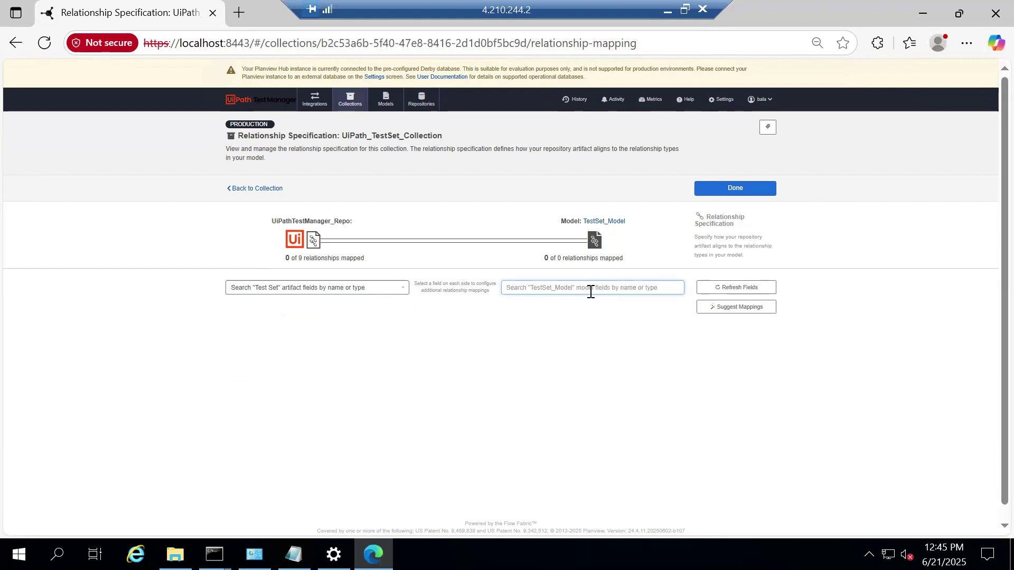
left_click(394, 294)
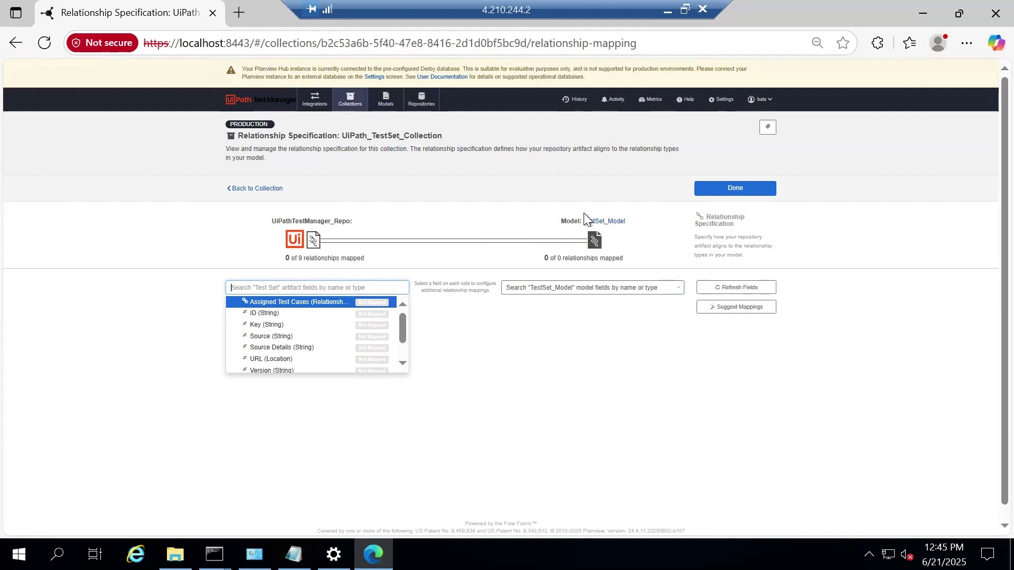
- Add a field labelled "Testcases" of type Relationships to TestSet_Model, save the model and return to the relationship specification
left_click(605, 221)
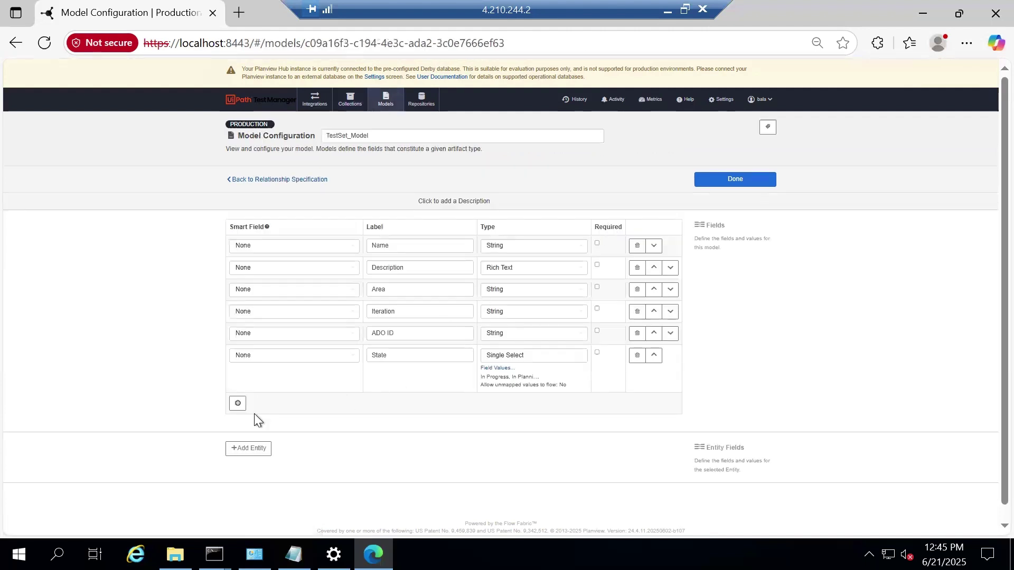
left_click(238, 404)
left_click(398, 404)
type("Tes")
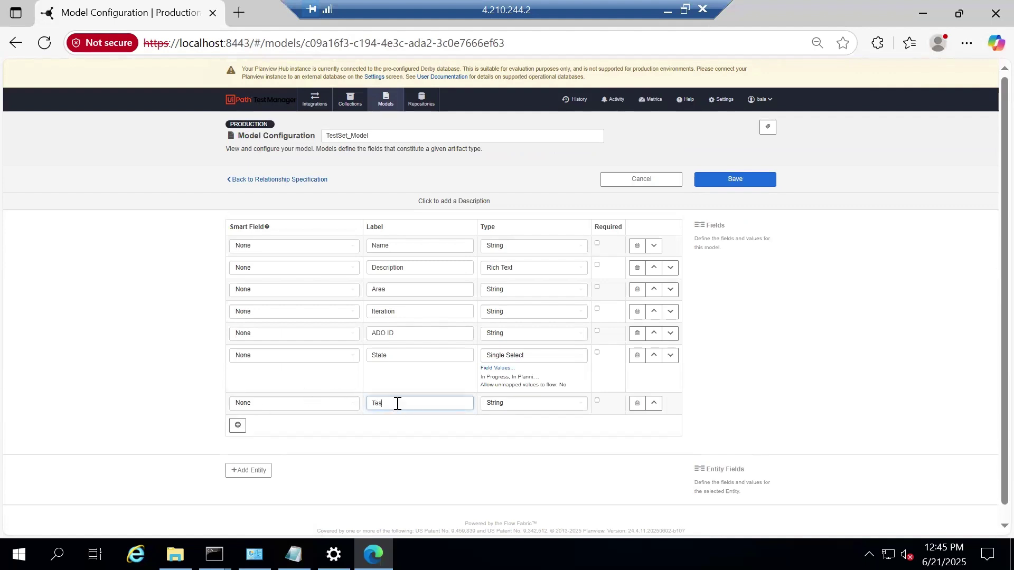
type("tcases")
left_click(515, 406)
type("rel")
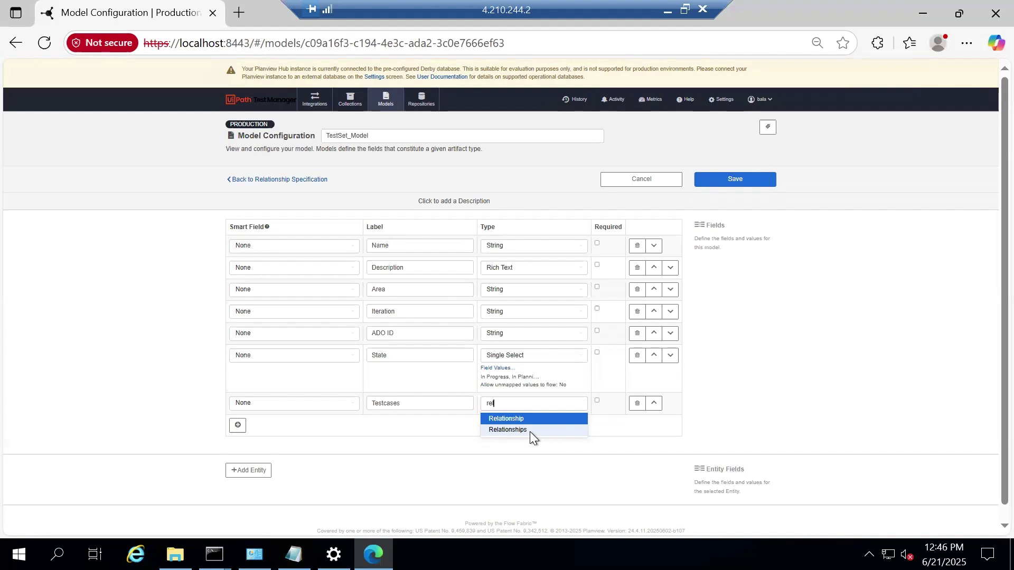
left_click(530, 432)
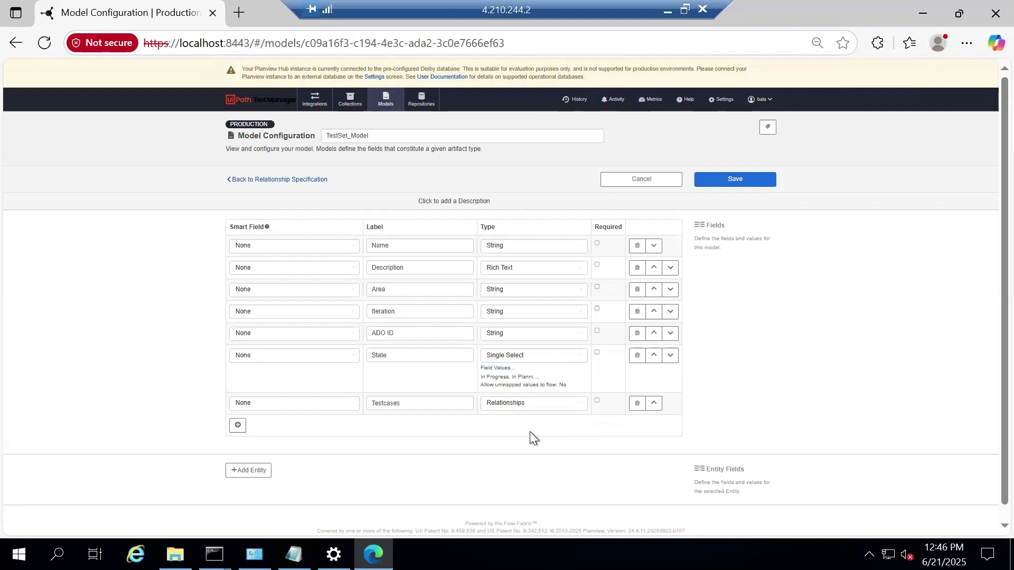
left_click(748, 175)
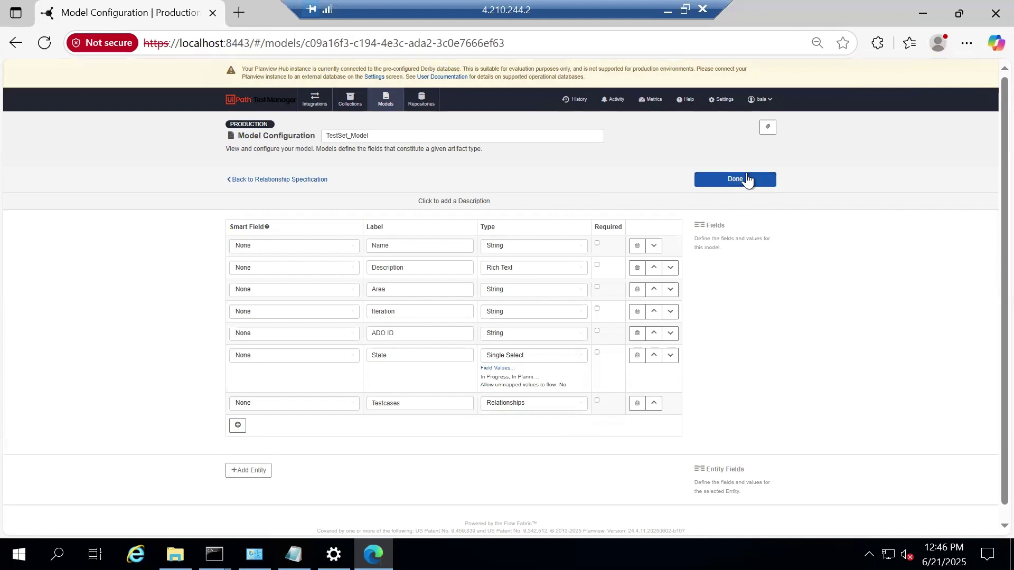
left_click(745, 178)
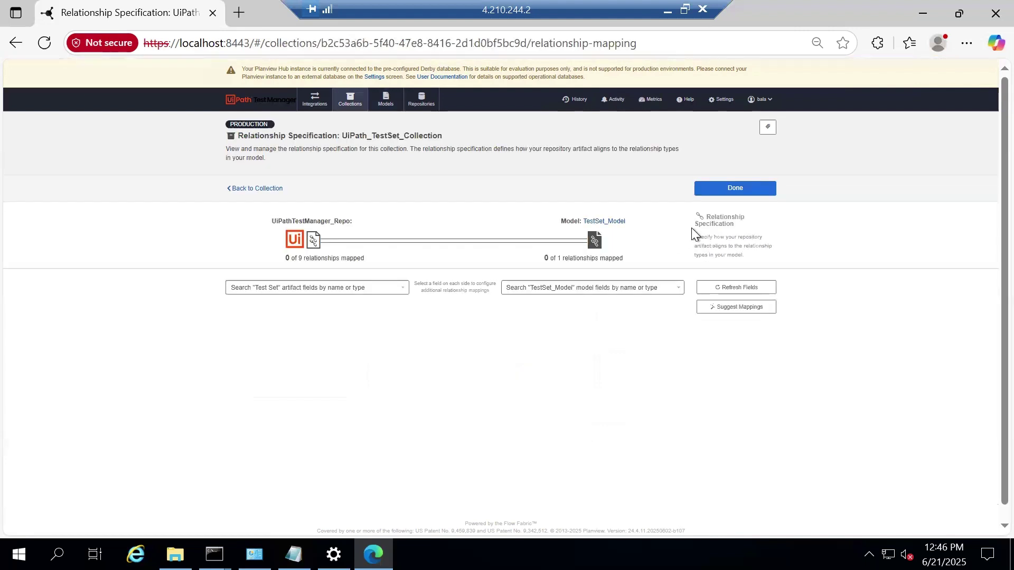
- Map the Test Set's Assigned Test Cases relationship to the model's Testcases field, save it and finish the collection
left_click(554, 286)
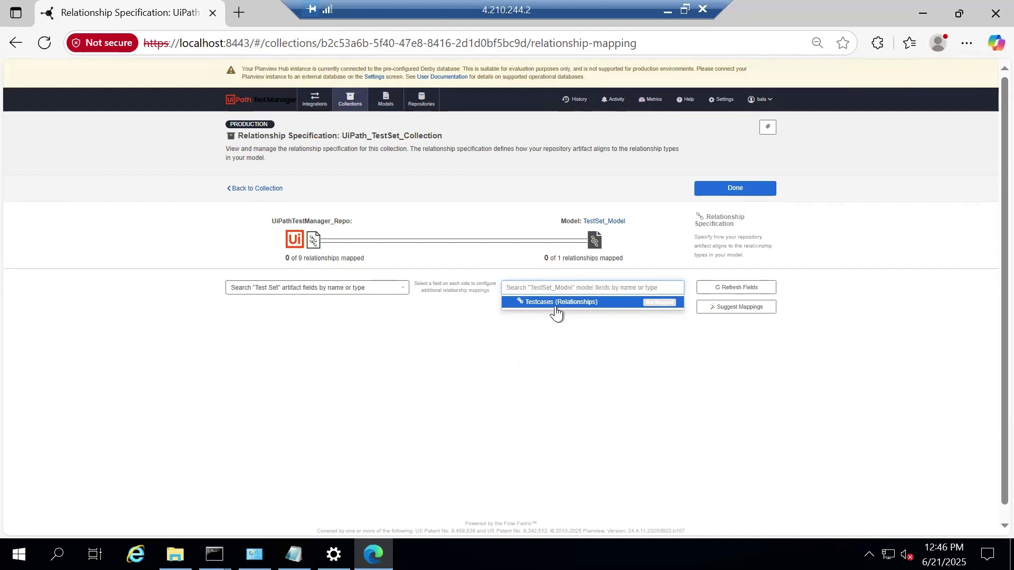
left_click(557, 309)
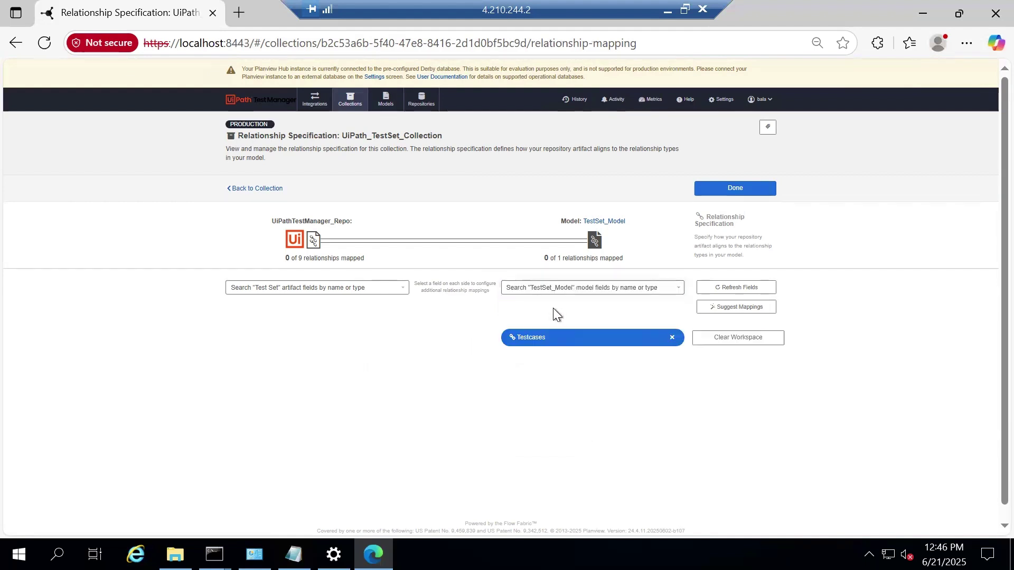
left_click(368, 287)
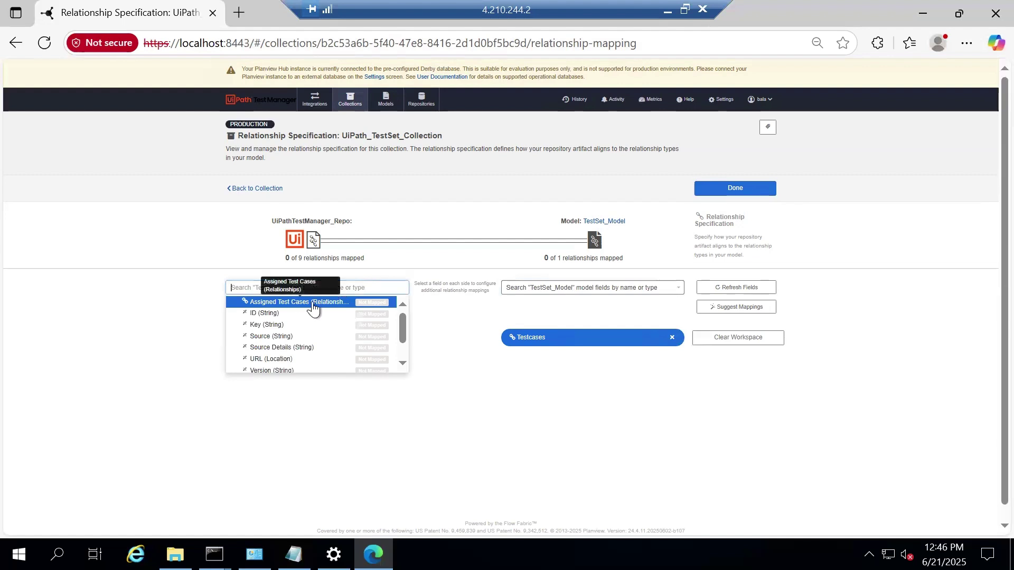
left_click(296, 302)
left_click(447, 290)
left_click(746, 189)
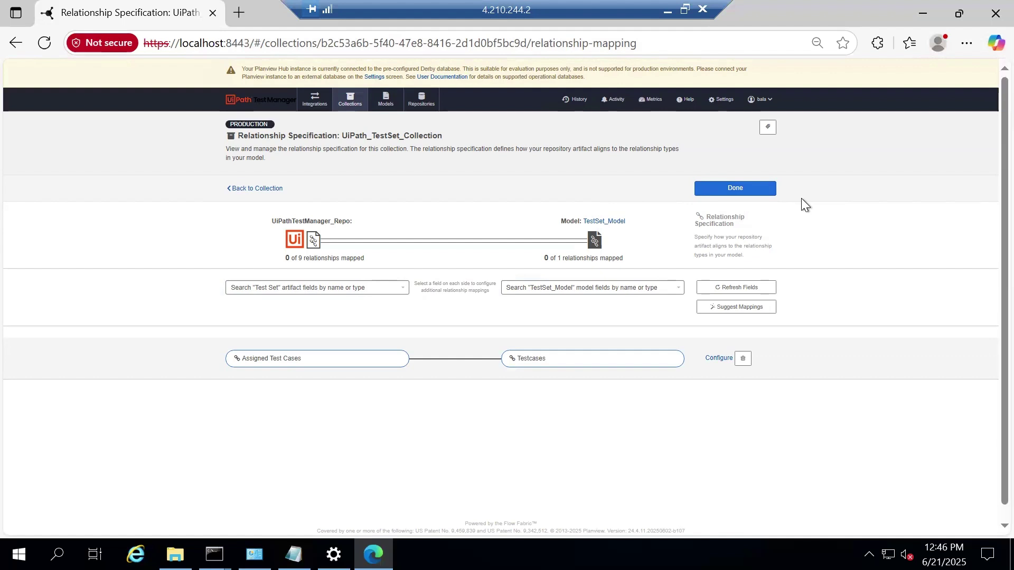
left_click(740, 192)
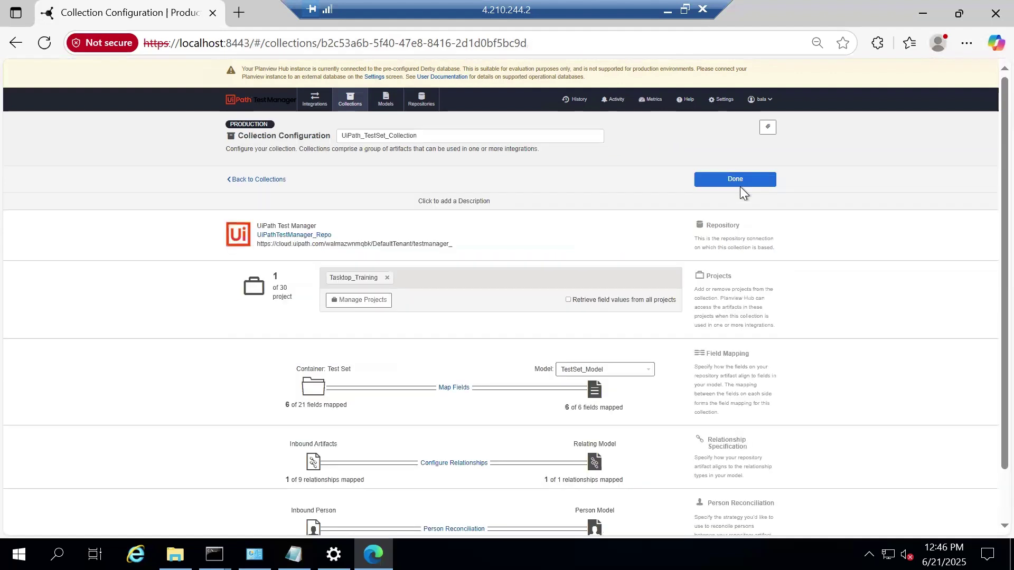
left_click(744, 182)
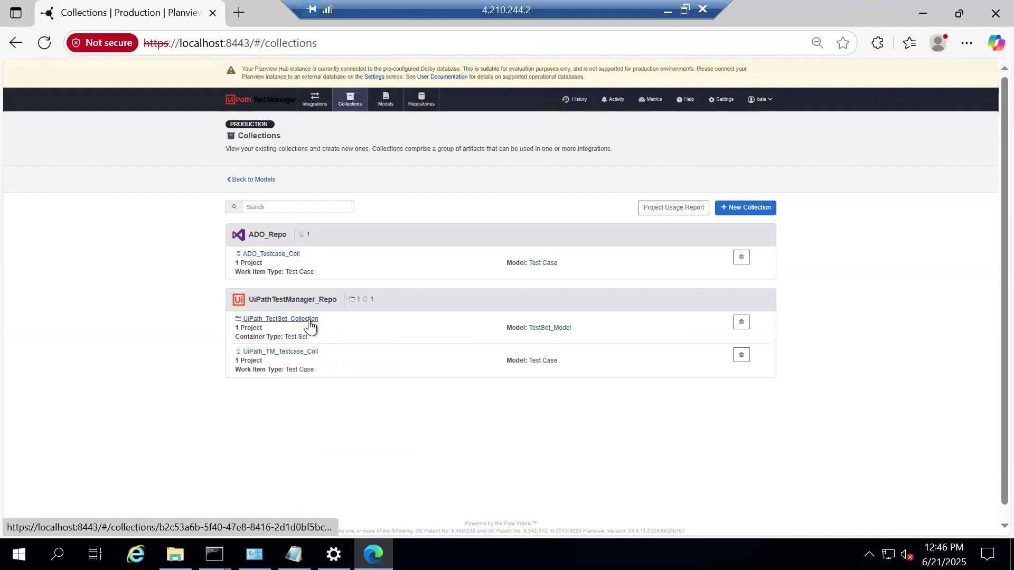
- Start a new container collection named "ADO_TestSet_Collection" on the ADO_Repo repository
left_click(741, 209)
left_click(468, 231)
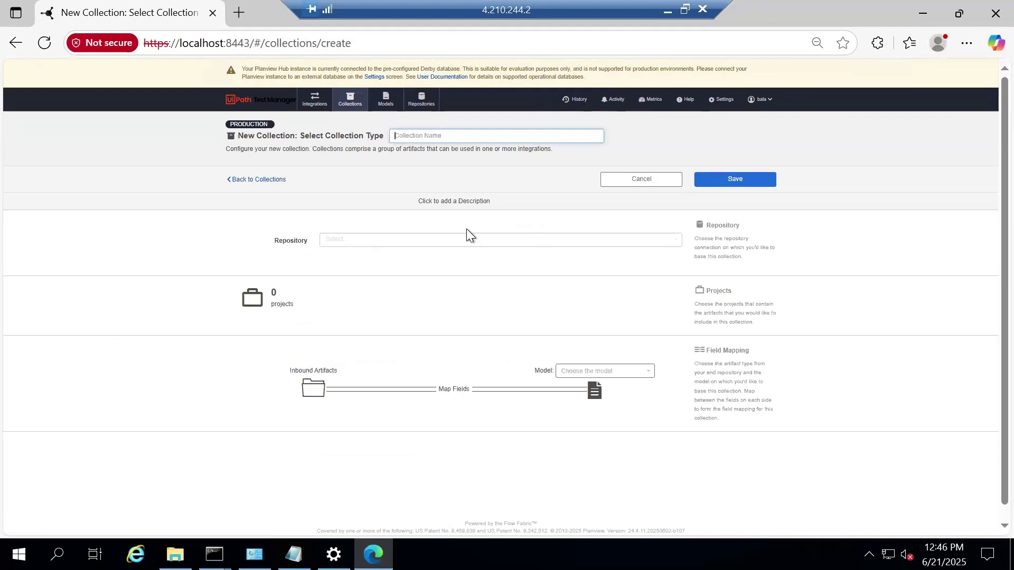
left_click(469, 135)
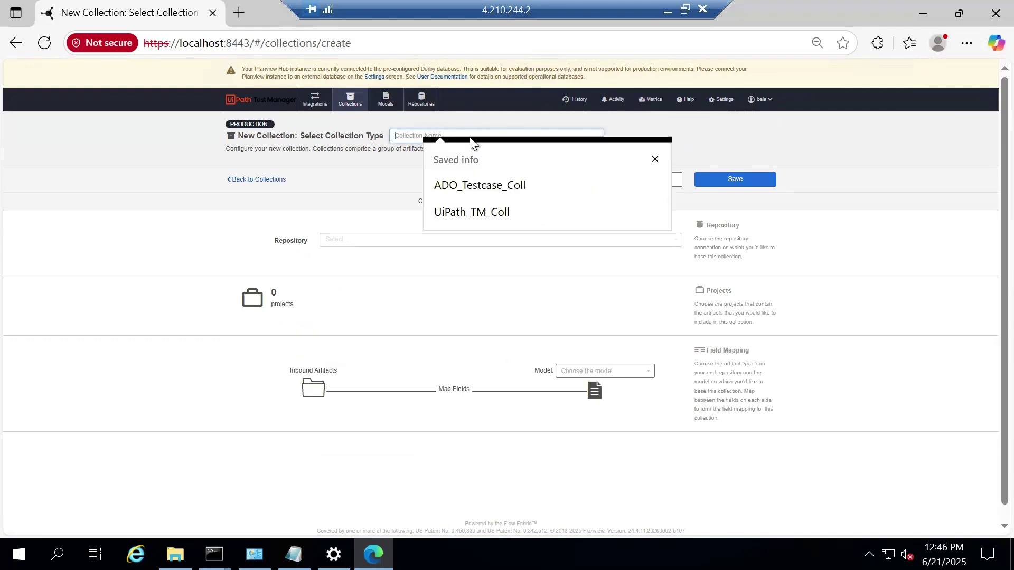
type("A")
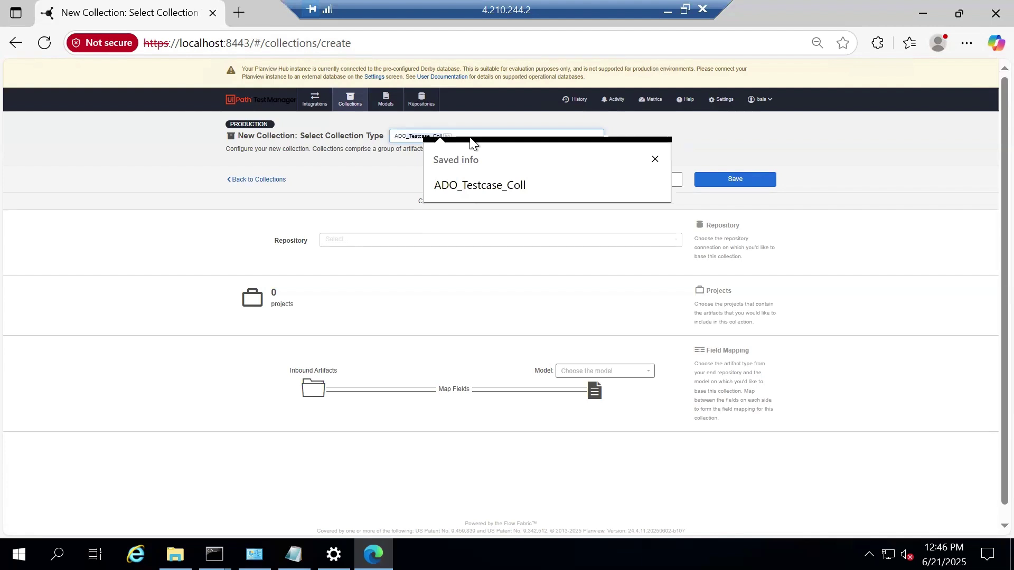
type("DO_TestSet")
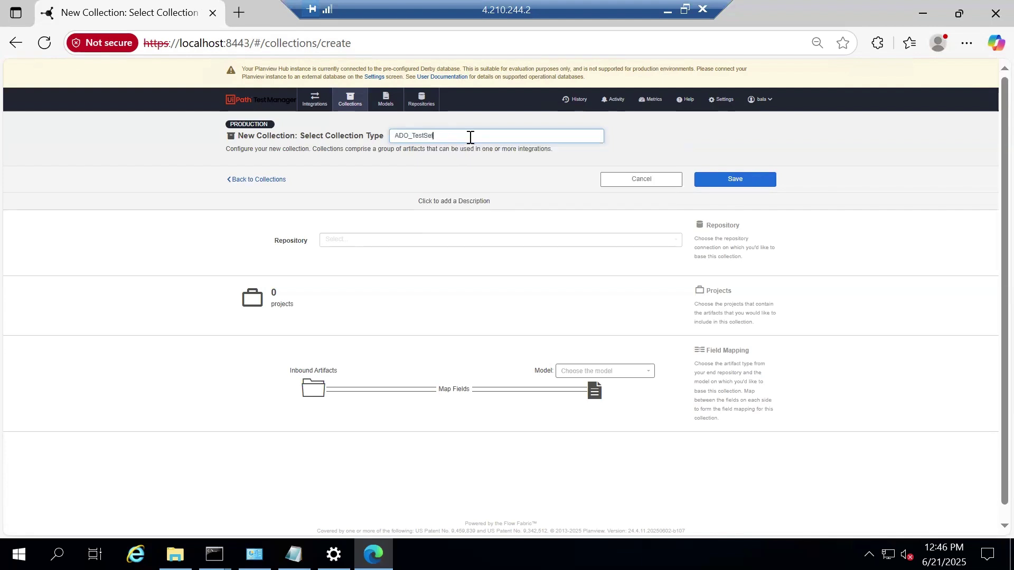
type("_Collection")
left_click(414, 243)
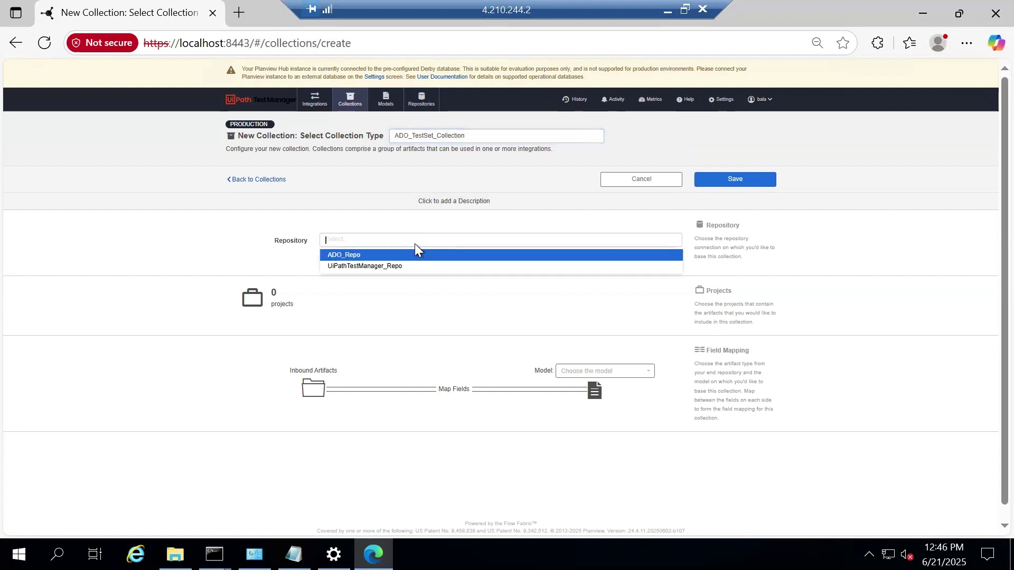
left_click(407, 255)
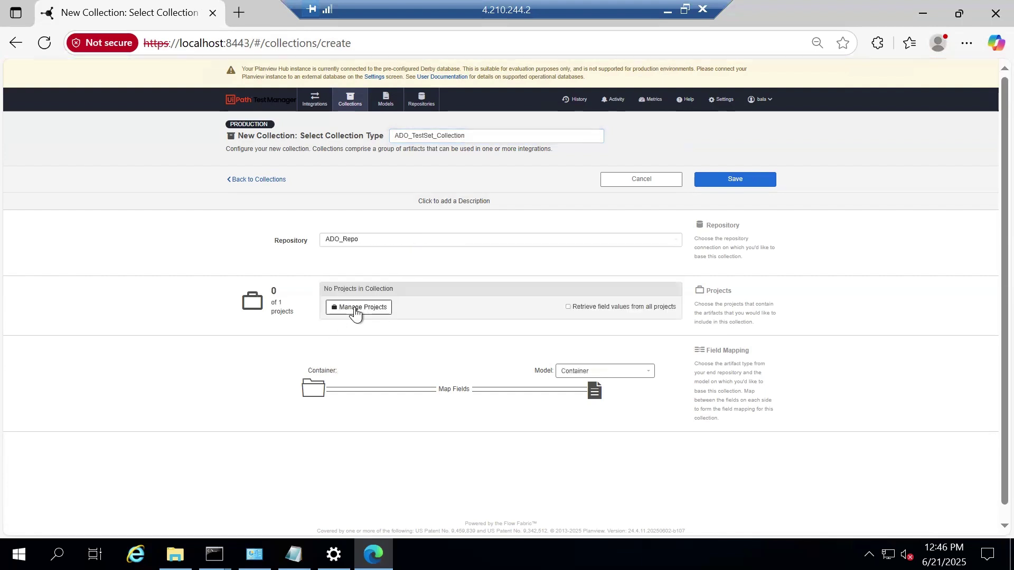
- Add the Tasktopnew - Test project to the new Azure DevOps collection
left_click(356, 309)
left_click(386, 150)
left_click(501, 148)
left_click(598, 84)
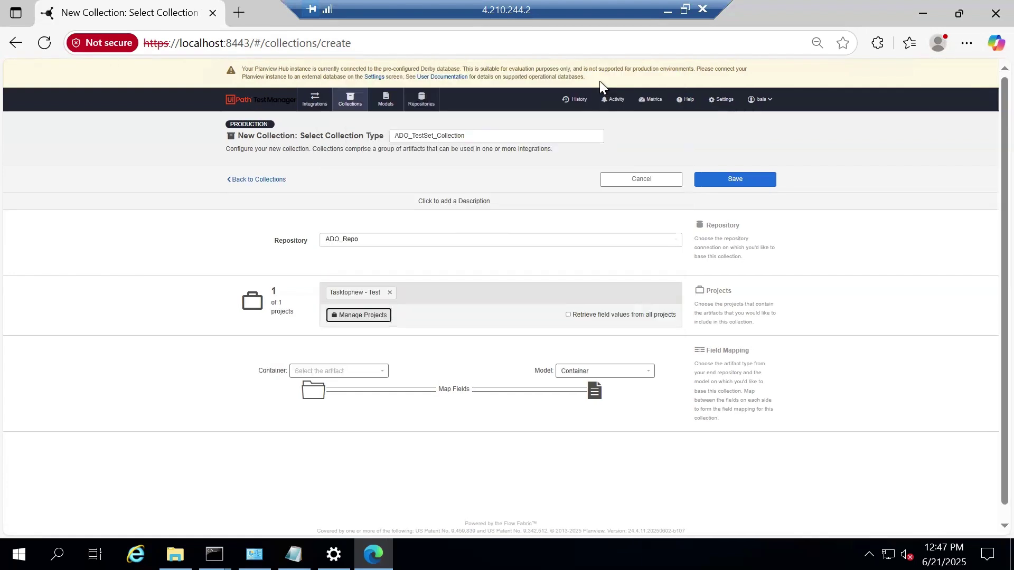
- Set the collection's container to Test Suite and its model to TestSet_Model, and save the collection
left_click(367, 372)
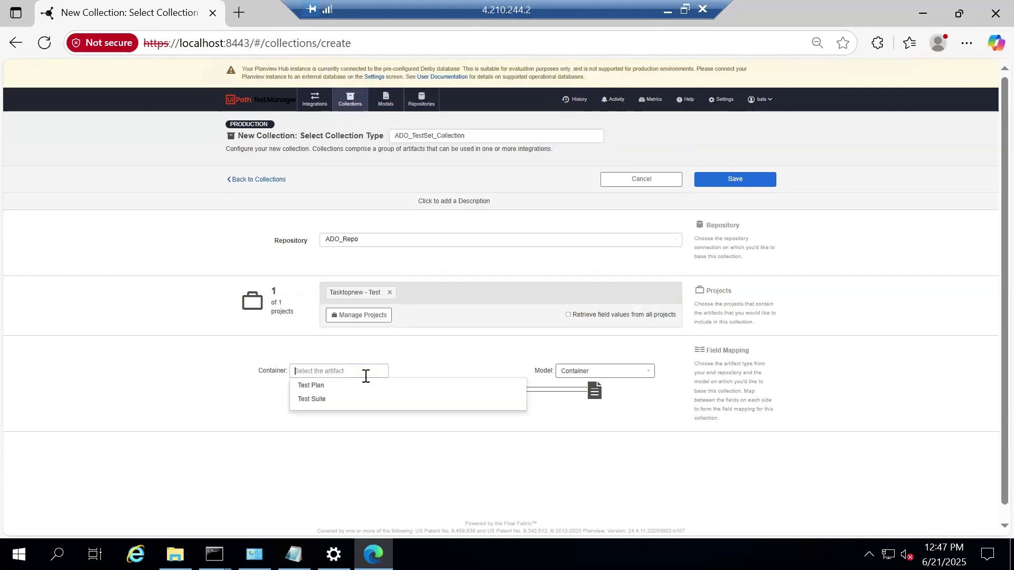
left_click(328, 402)
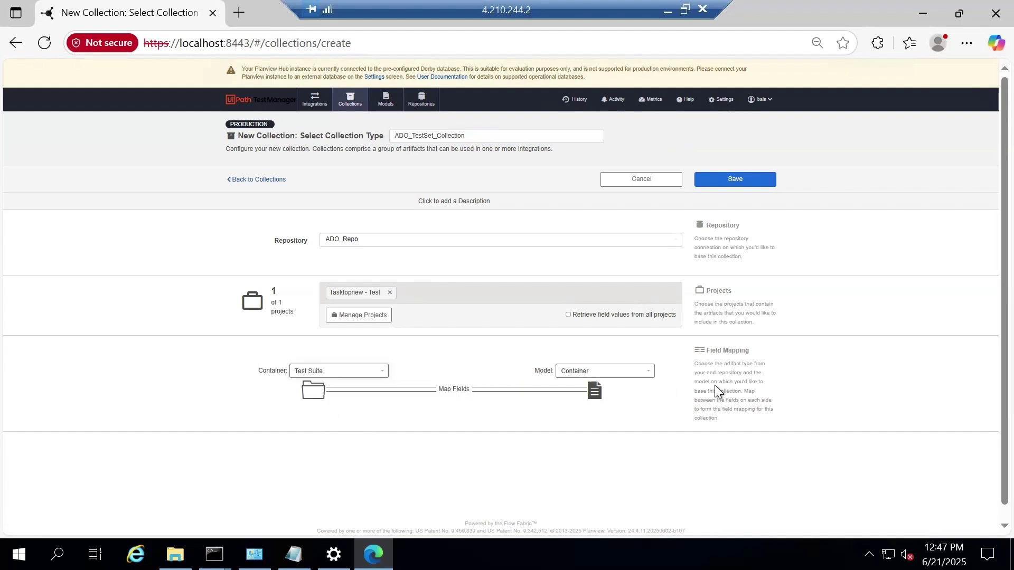
left_click(646, 373)
scroll(629, 417, "down", 5)
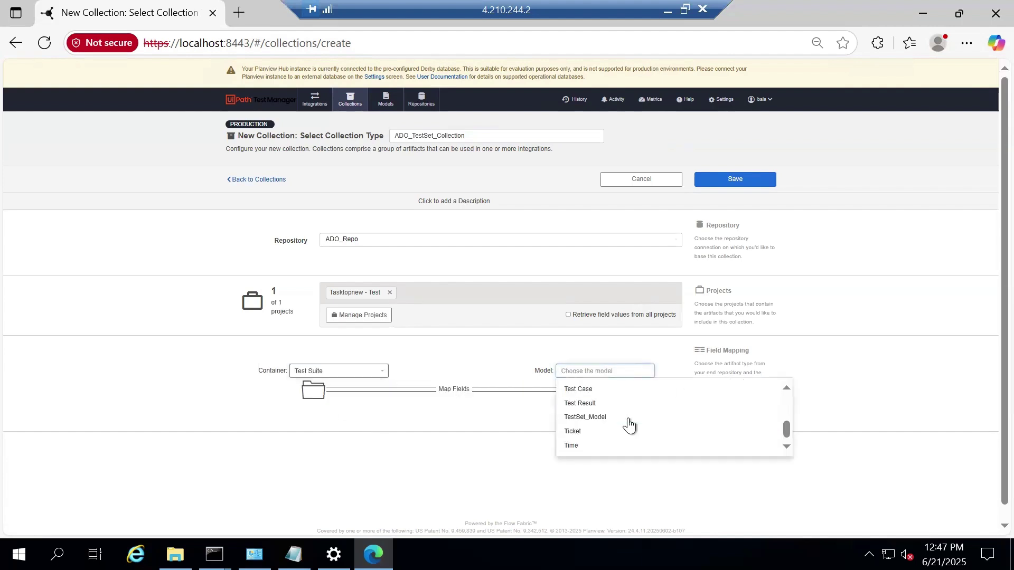
left_click(591, 418)
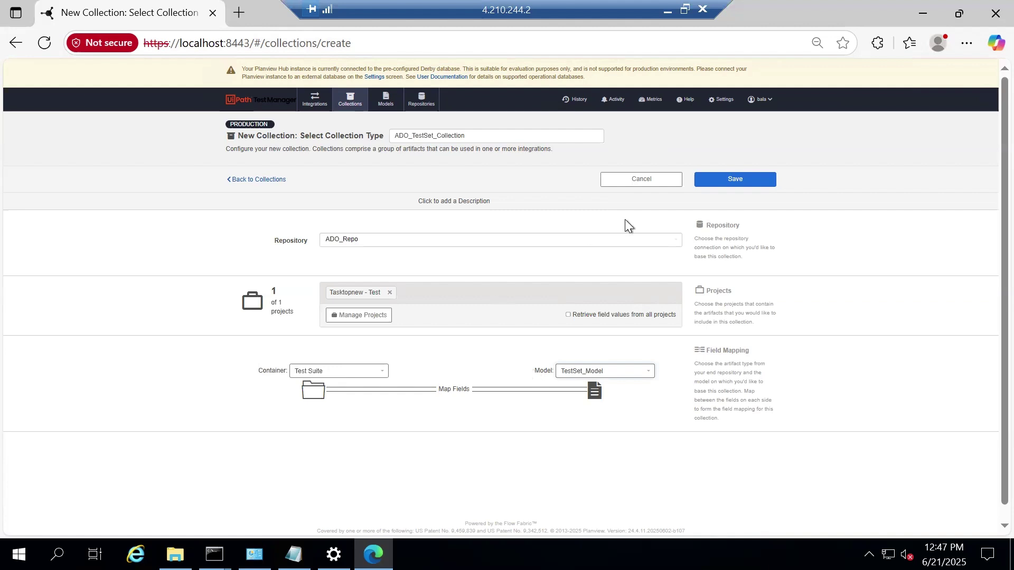
left_click(730, 182)
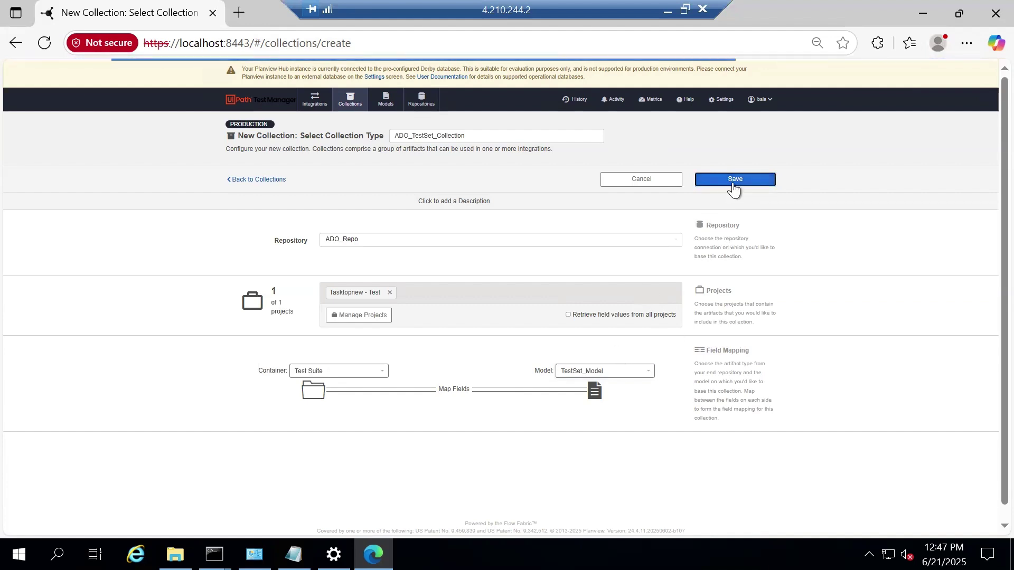
- Open the field mapping and connect the Test Suite's Area Path field to the model's Area field
scroll(438, 369, "down", 2)
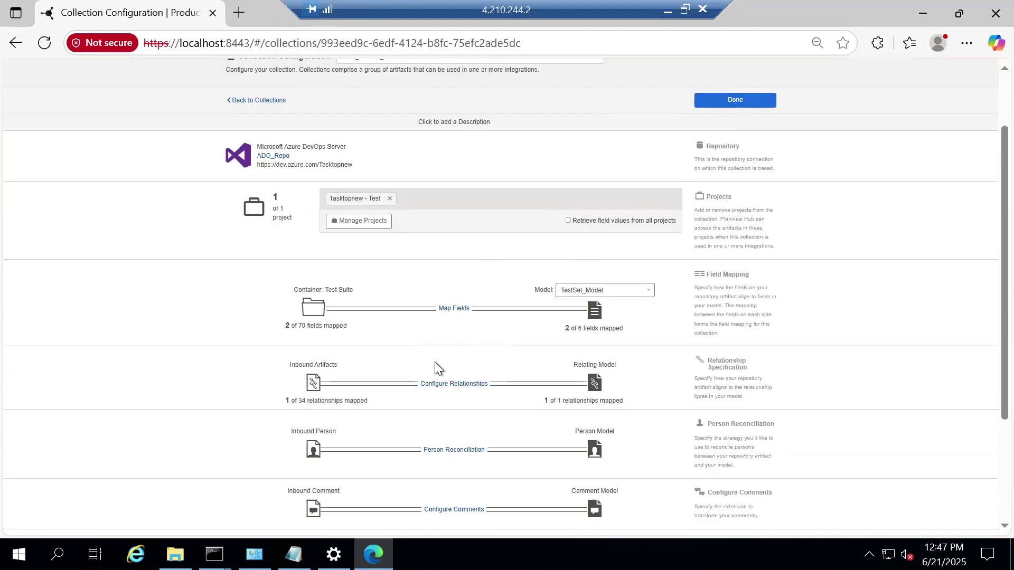
left_click(452, 310)
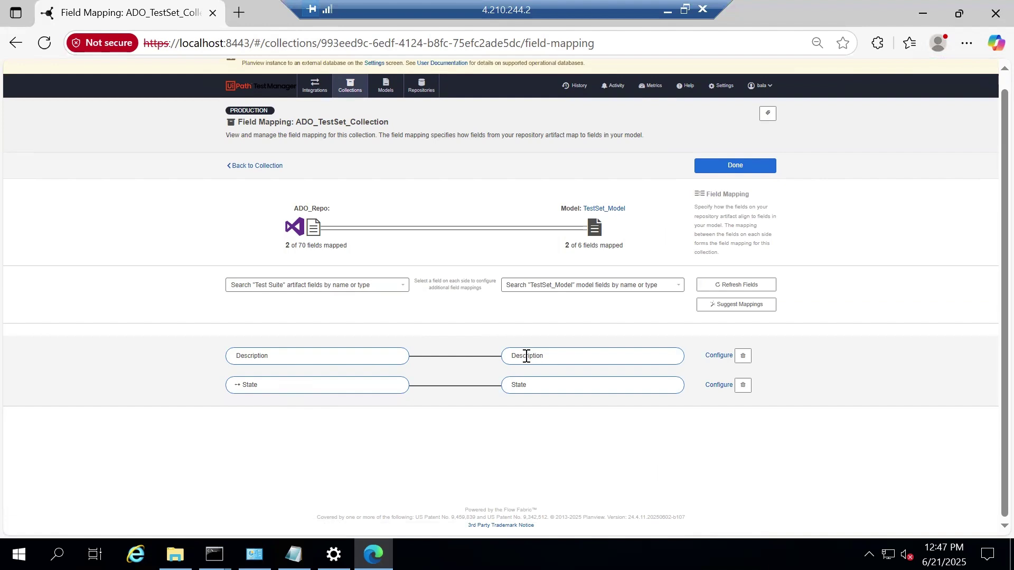
left_click(392, 287)
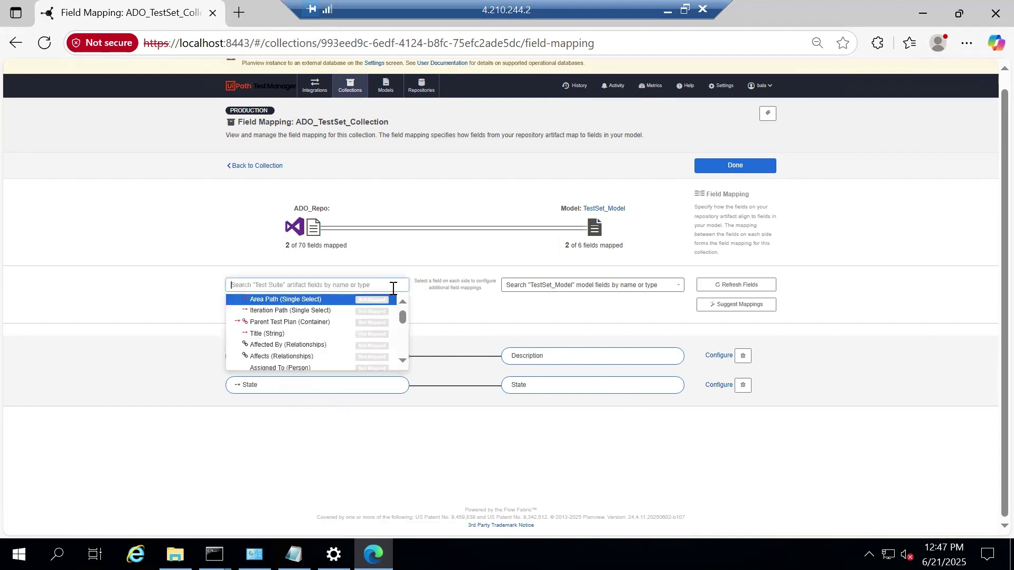
left_click(274, 300)
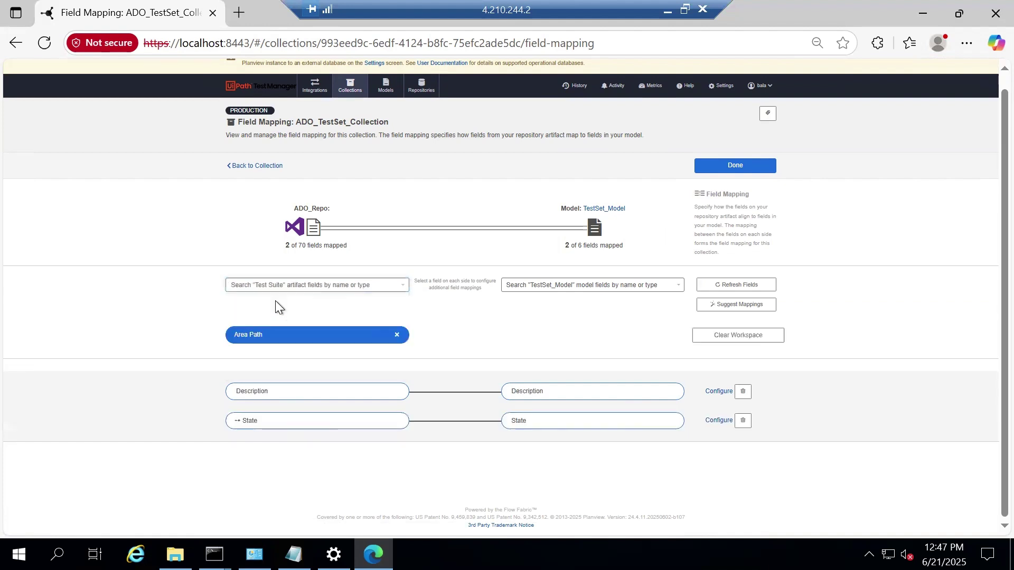
left_click(634, 290)
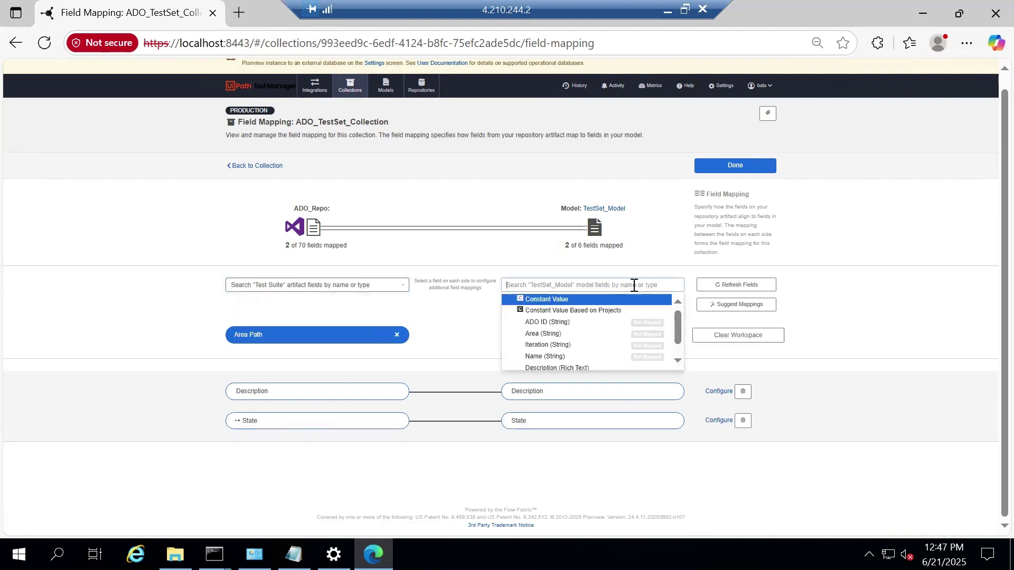
left_click(548, 332)
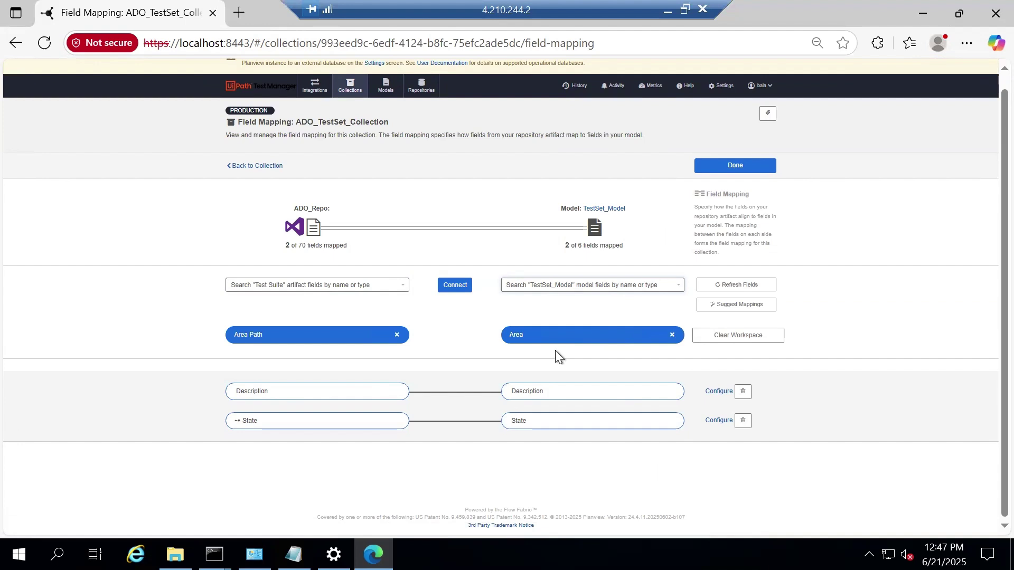
left_click(456, 288)
- Connect the Test Suite's Iteration Path field to the model's Iteration field
left_click(339, 286)
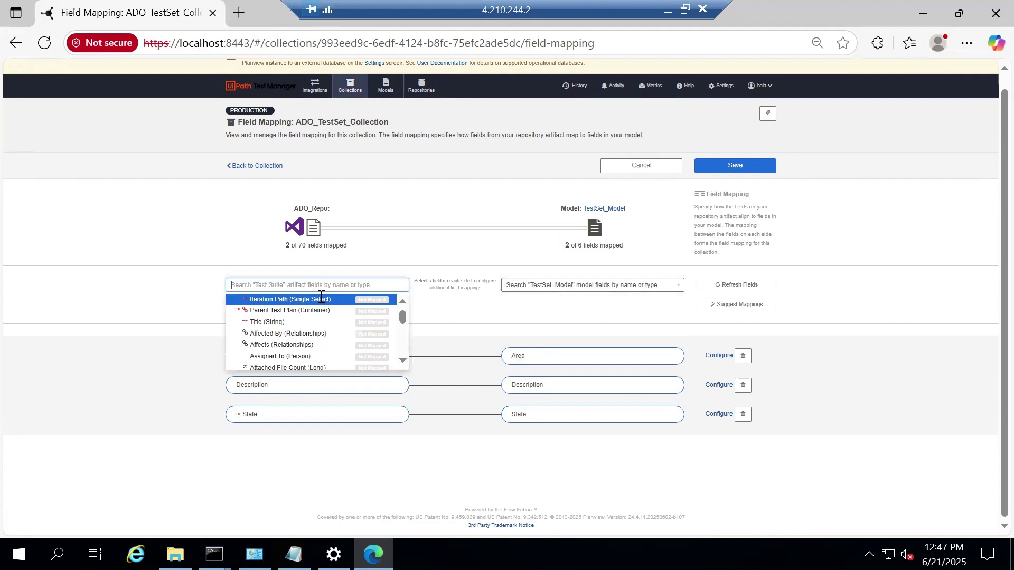
left_click(309, 299)
left_click(625, 285)
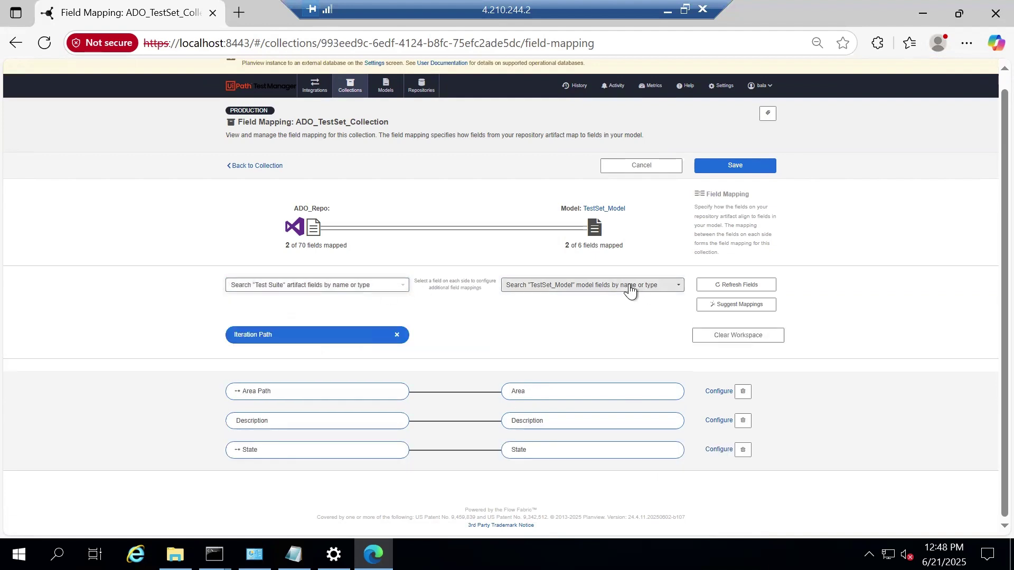
left_click(577, 333)
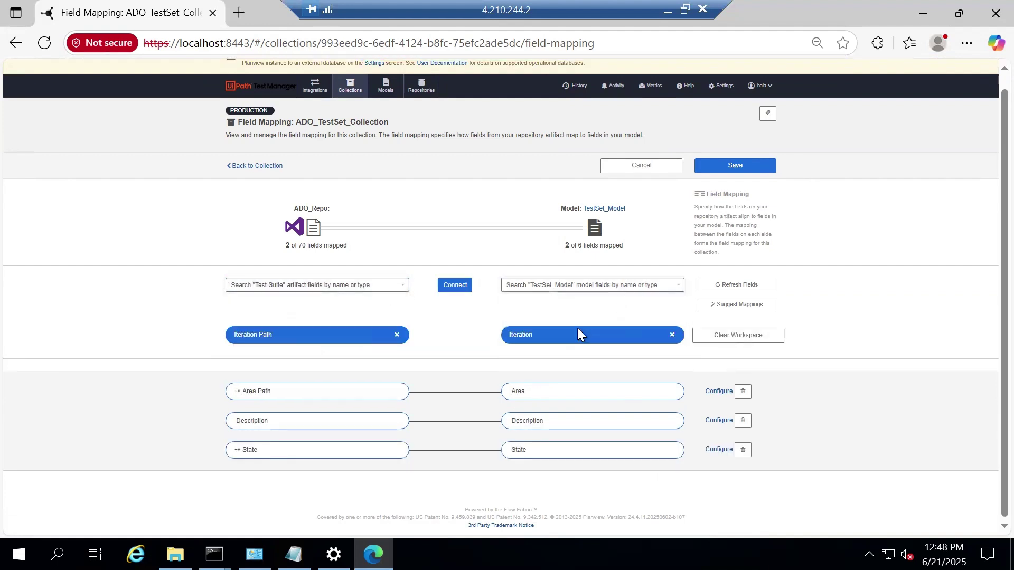
left_click(456, 290)
- Connect the Test Suite's Title field to the model's Name field
left_click(355, 285)
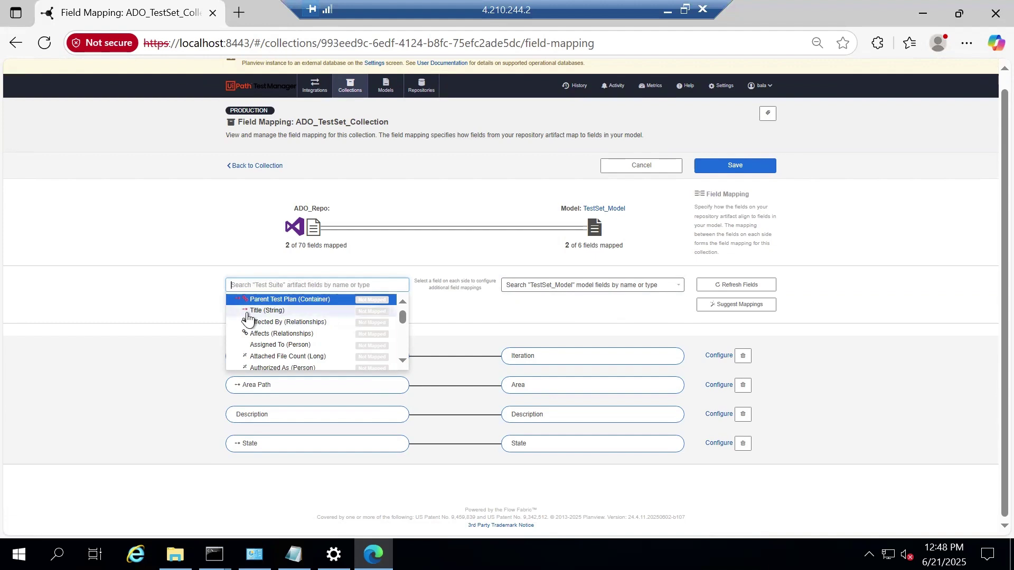
left_click(253, 312)
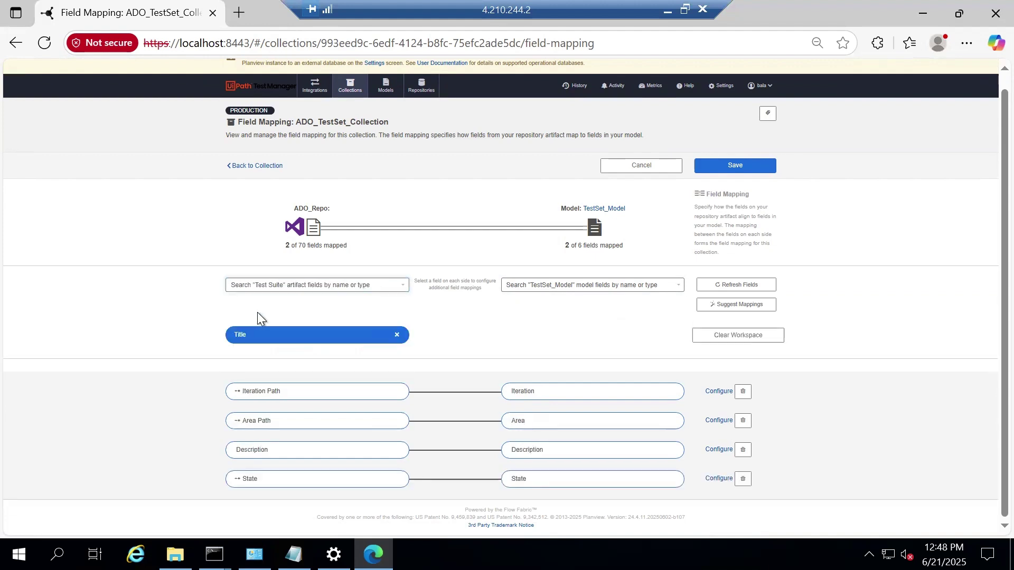
left_click(622, 286)
left_click(563, 333)
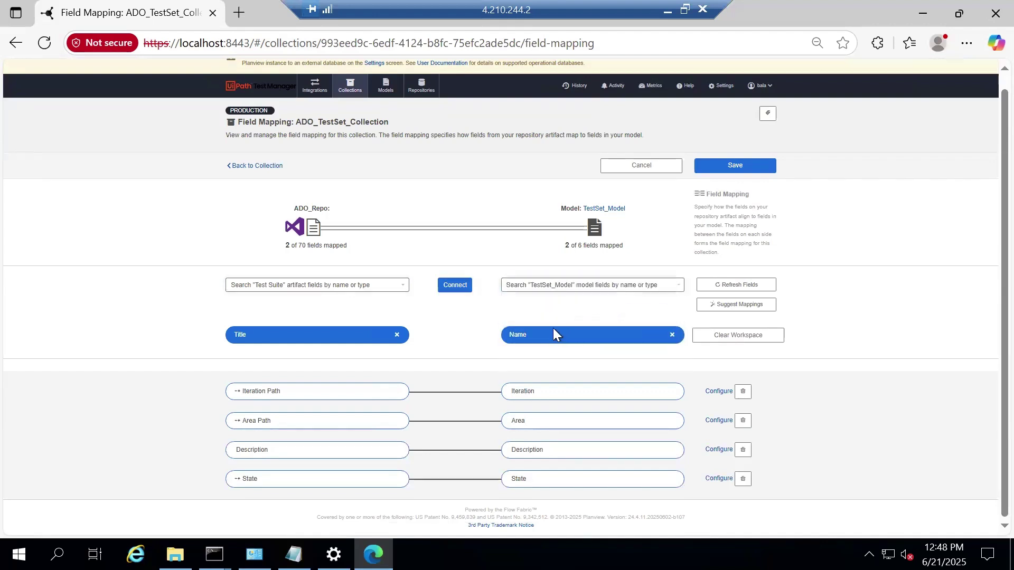
left_click(455, 285)
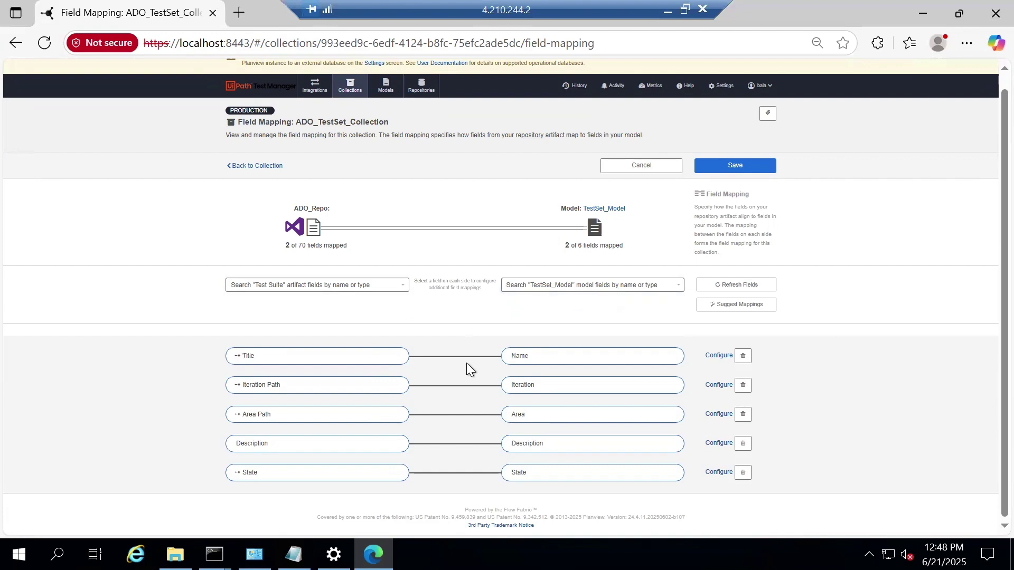
left_click(294, 554)
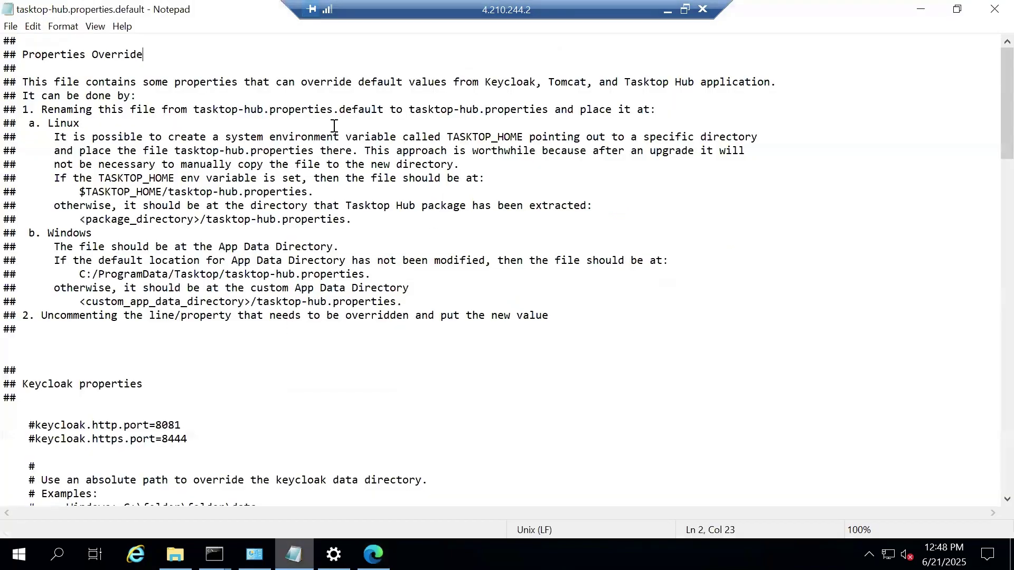
left_click(933, 11)
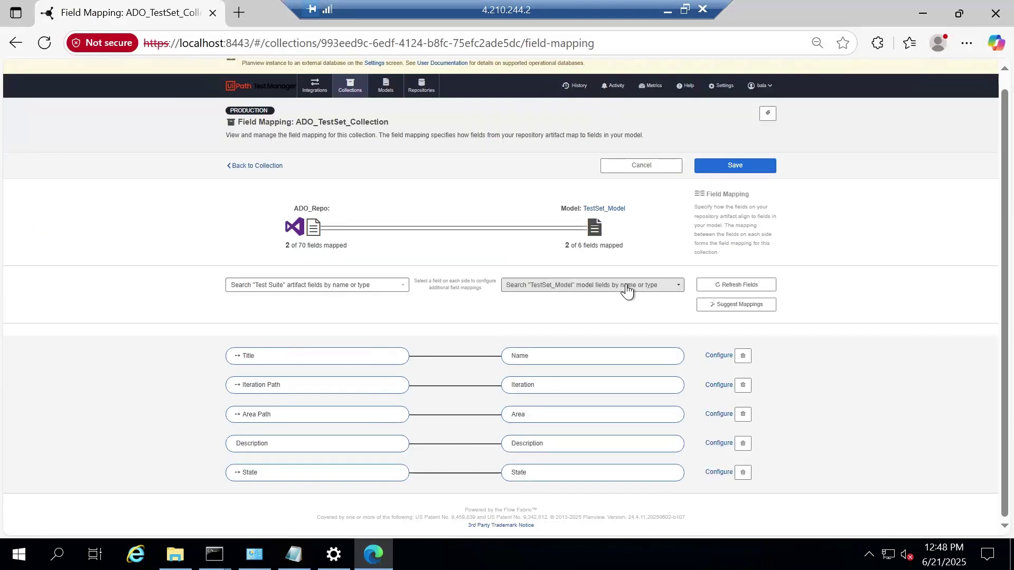
- Pick Parent Test Plan as a field to map, and switch to Plan B in Azure DevOps in Chrome, closing the open test suite's details
left_click(318, 288)
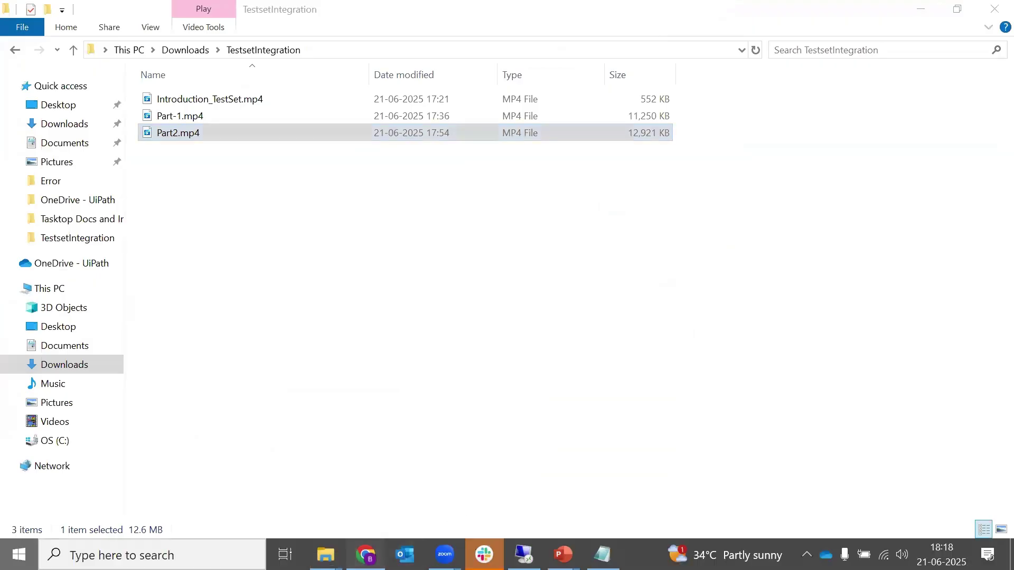
left_click(365, 555)
left_click(373, 7)
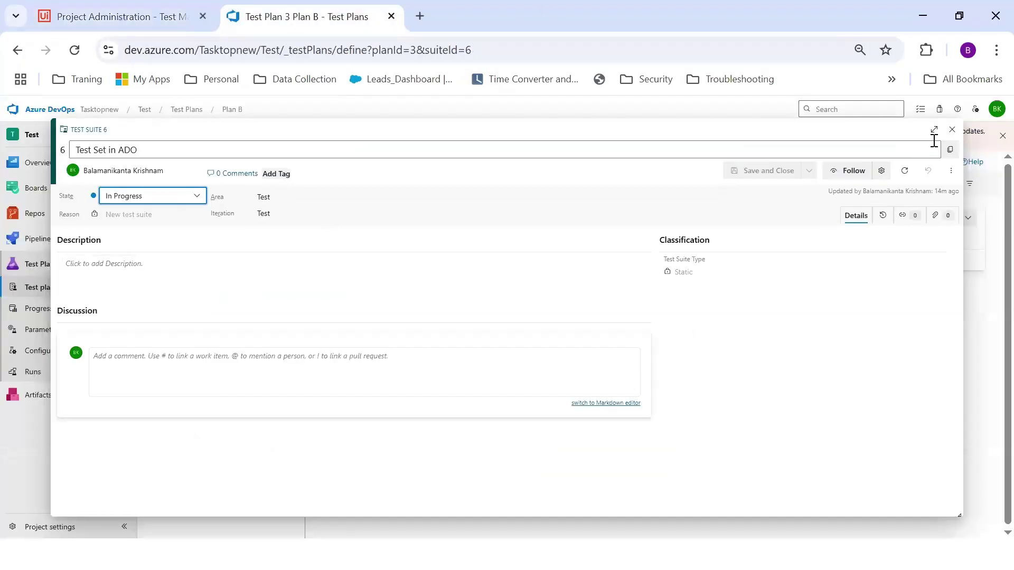
left_click(952, 129)
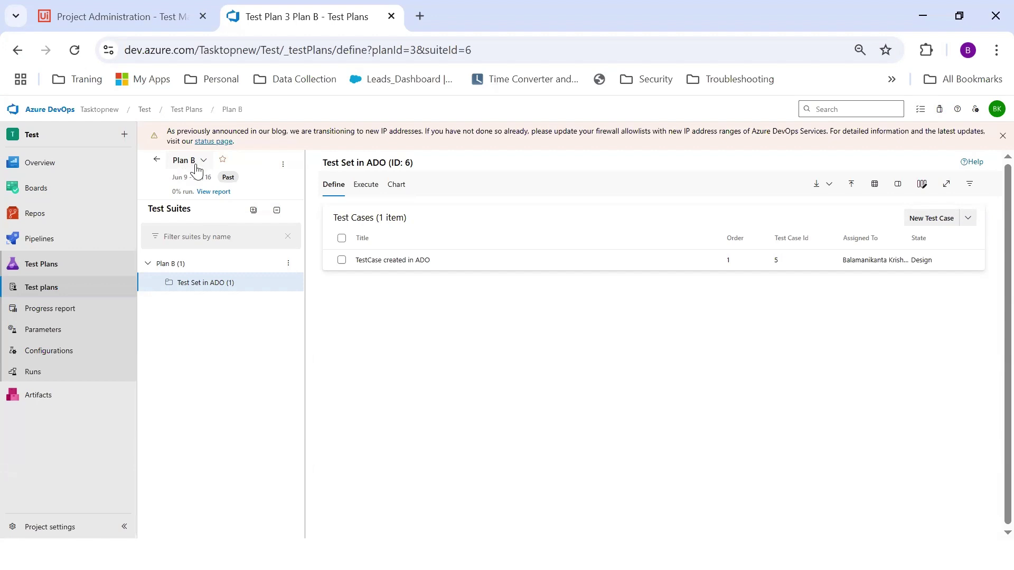
- Examine the planId of Plan B in its Azure DevOps web address
double_click(416, 50)
left_click(457, 51)
left_click_drag(459, 46, 464, 45)
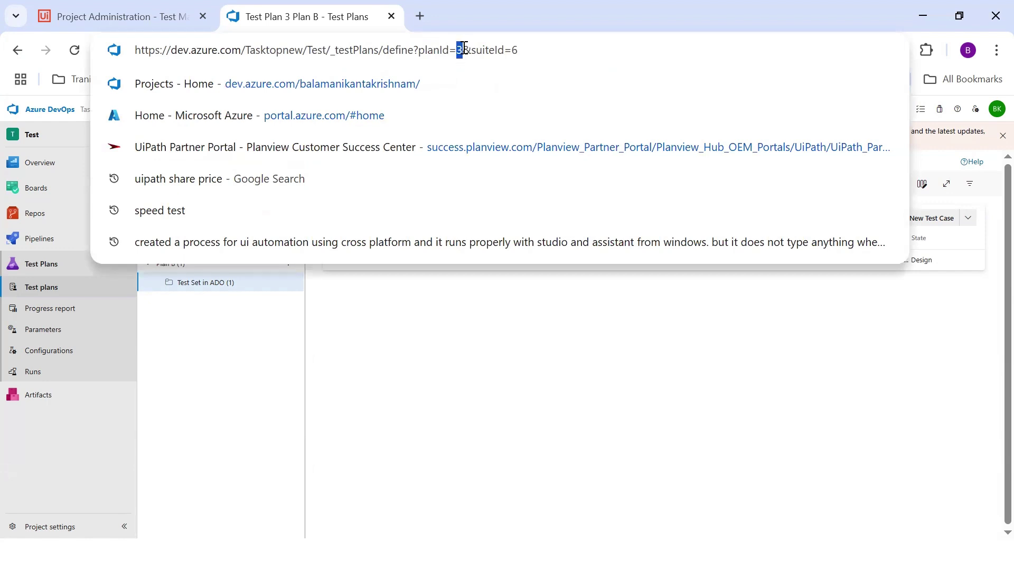
key("Return")
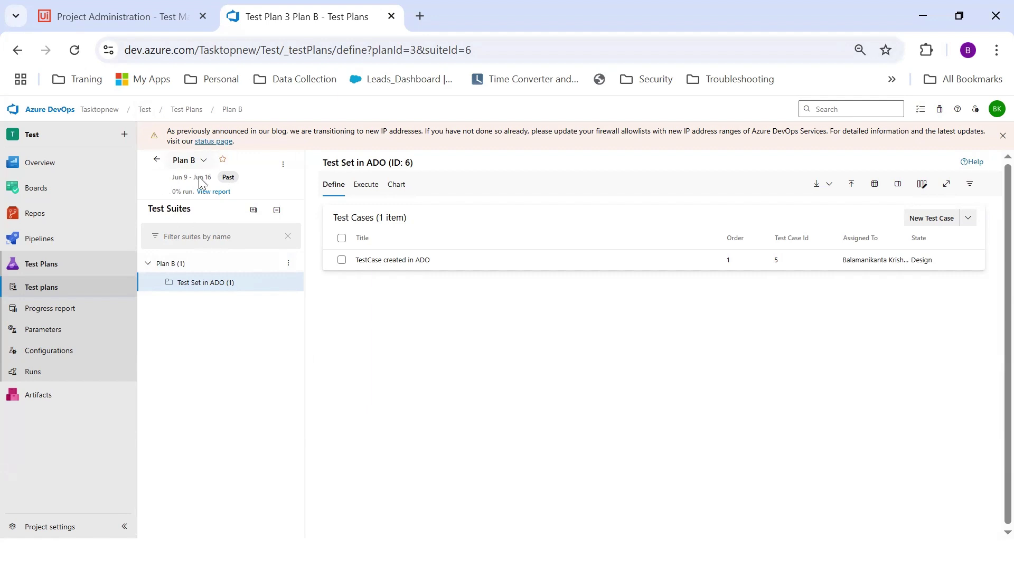
left_click(412, 50)
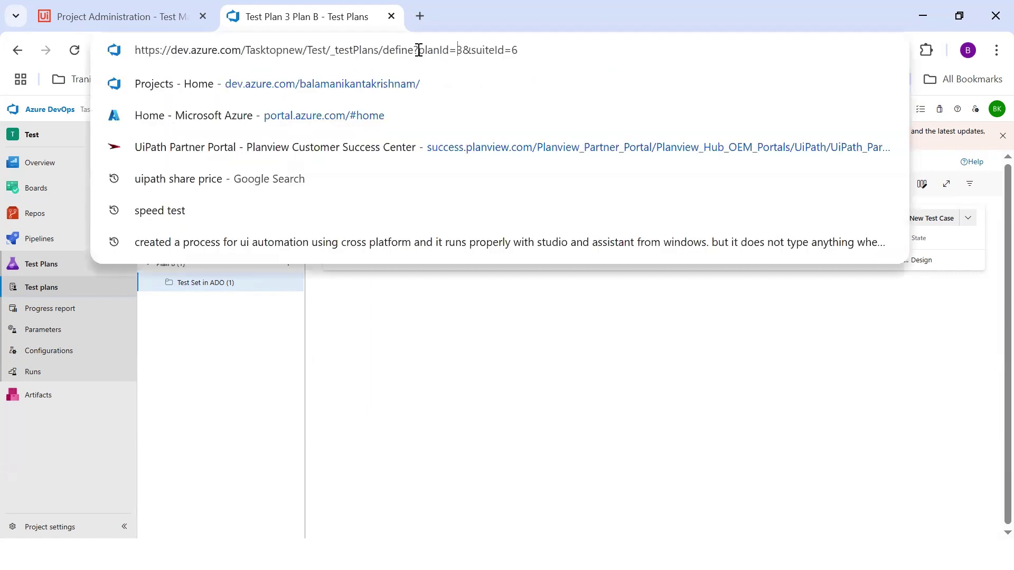
double_click(459, 50)
left_click(262, 359)
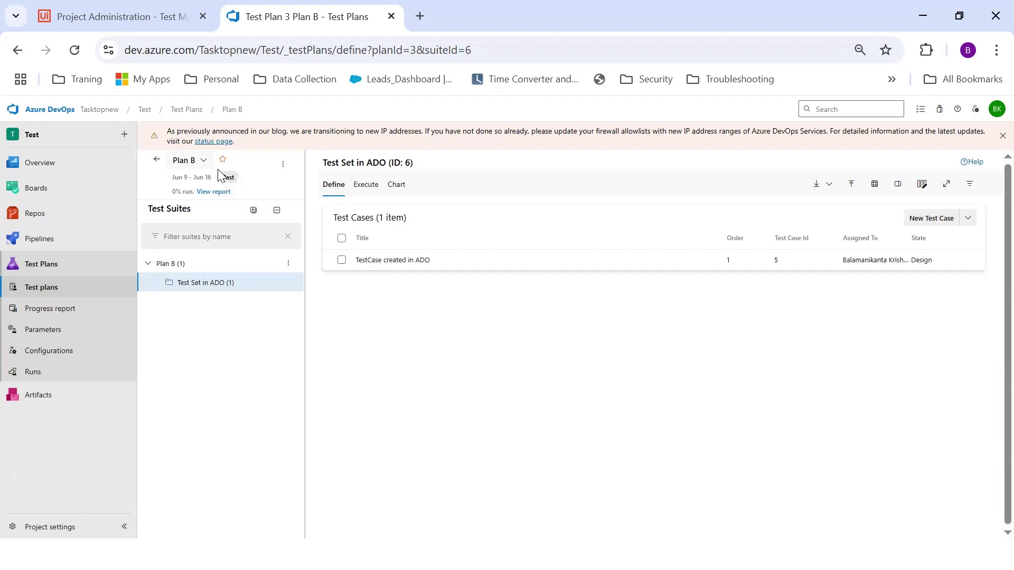
- Switch back to the Planview Hub field mapping, remove Parent Test Plan from the workspace and save the mapping
key("alt+Tab")
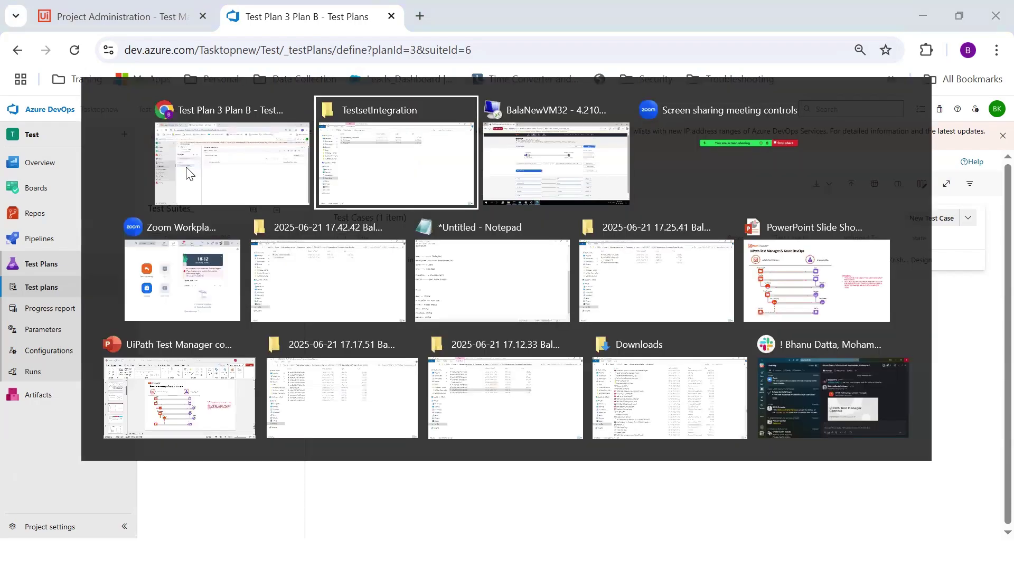
left_click(555, 285)
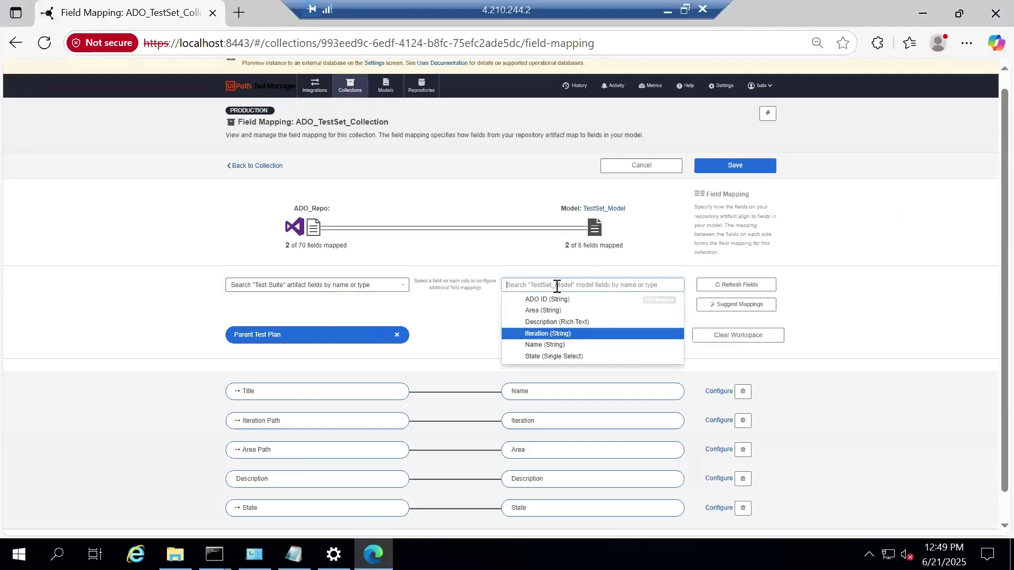
scroll(564, 315, "up", 1)
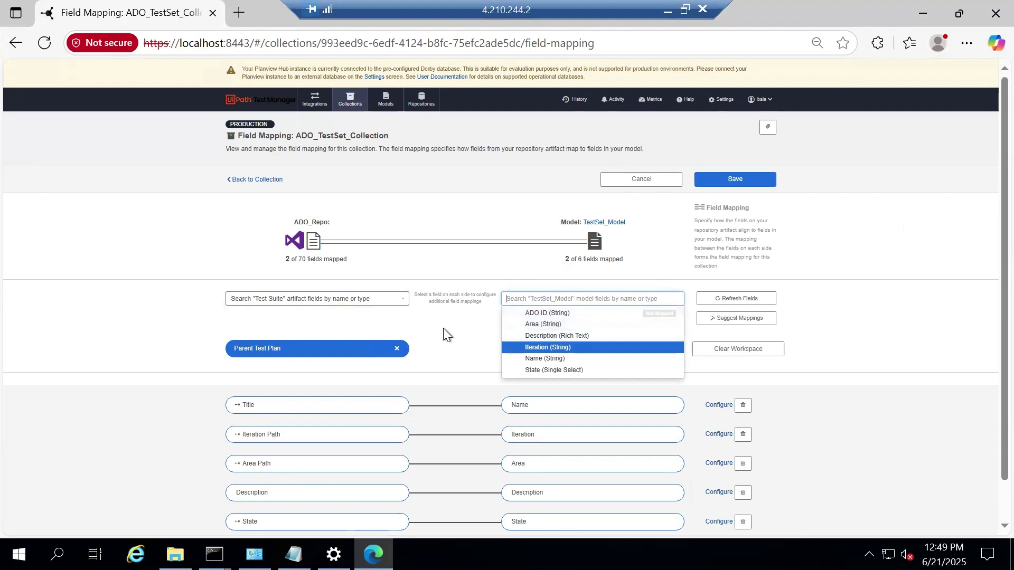
left_click(396, 350)
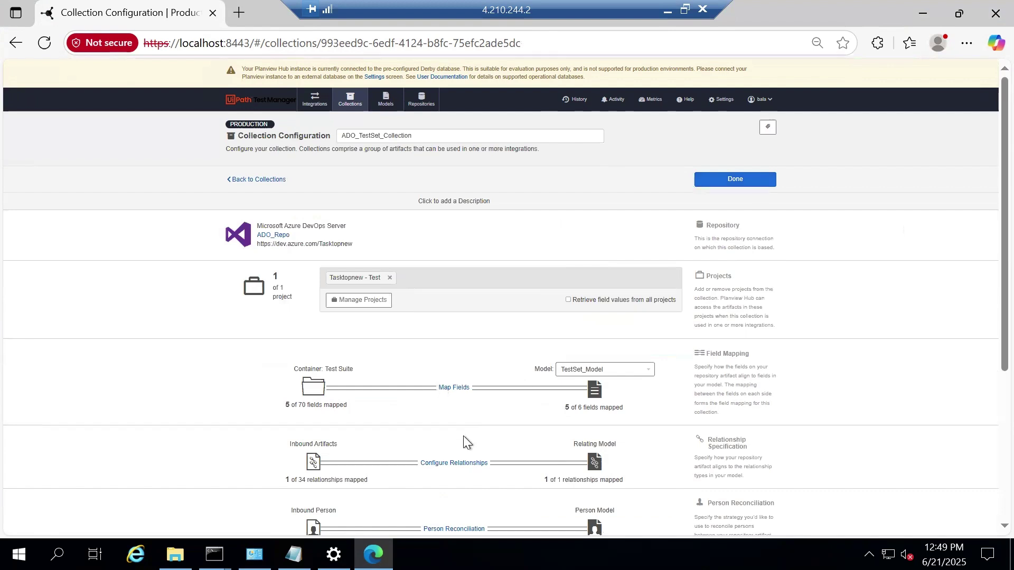
- Pick Parent Test Plan in the ADO_TestSet_Collection relationship specification and choose a constant value for its model side
left_click(457, 464)
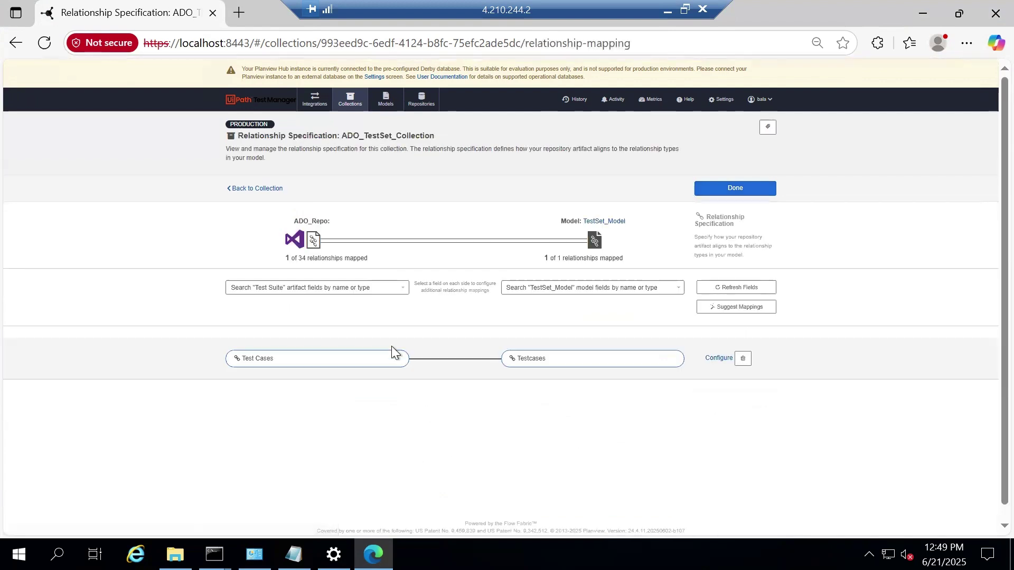
left_click(384, 291)
left_click(310, 302)
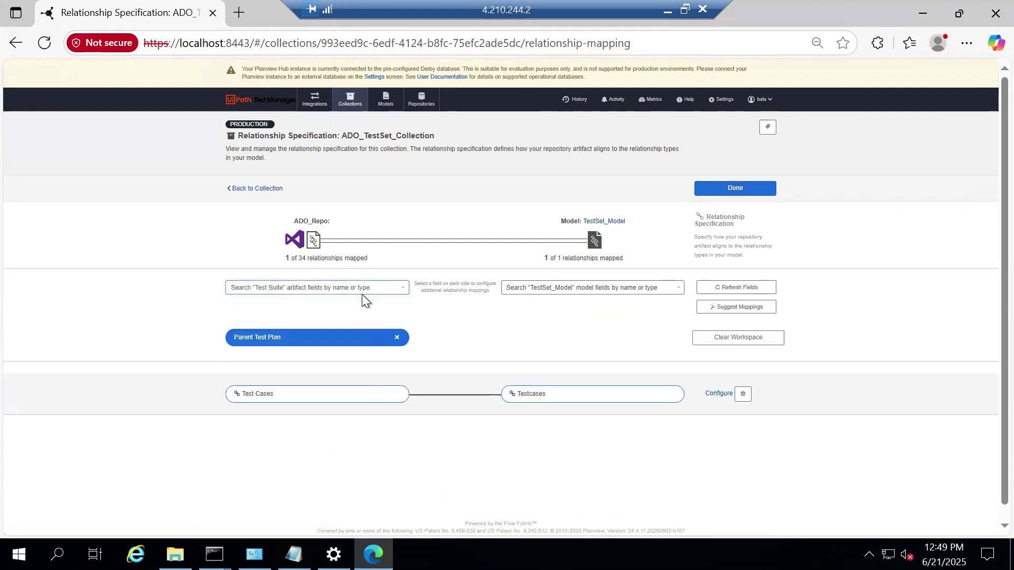
left_click(554, 289)
left_click(549, 303)
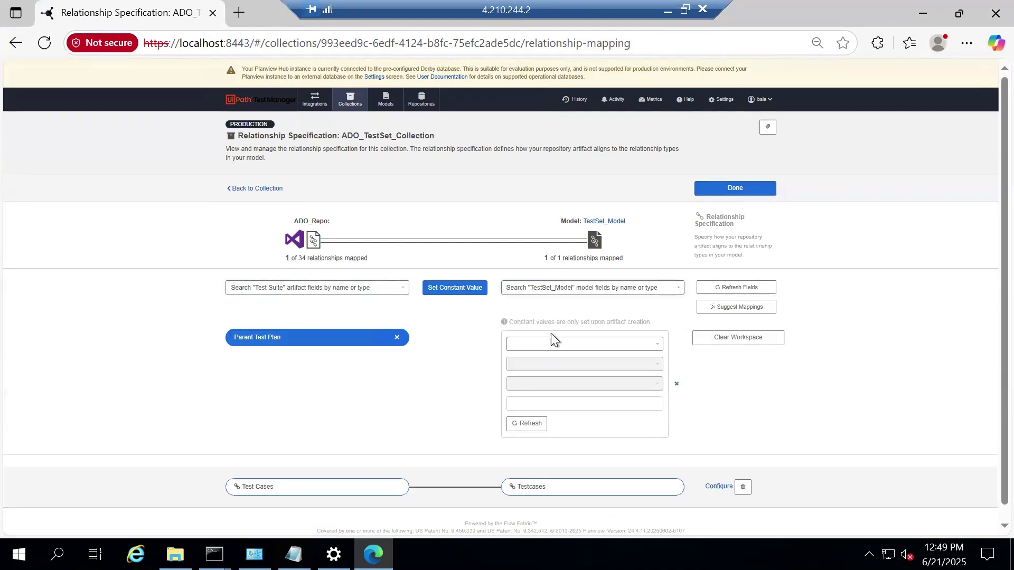
- Map Parent Test Plan to a constant with collection Tasktopnew, project Test, work item type Test Plan and identifier 3
left_click(627, 347)
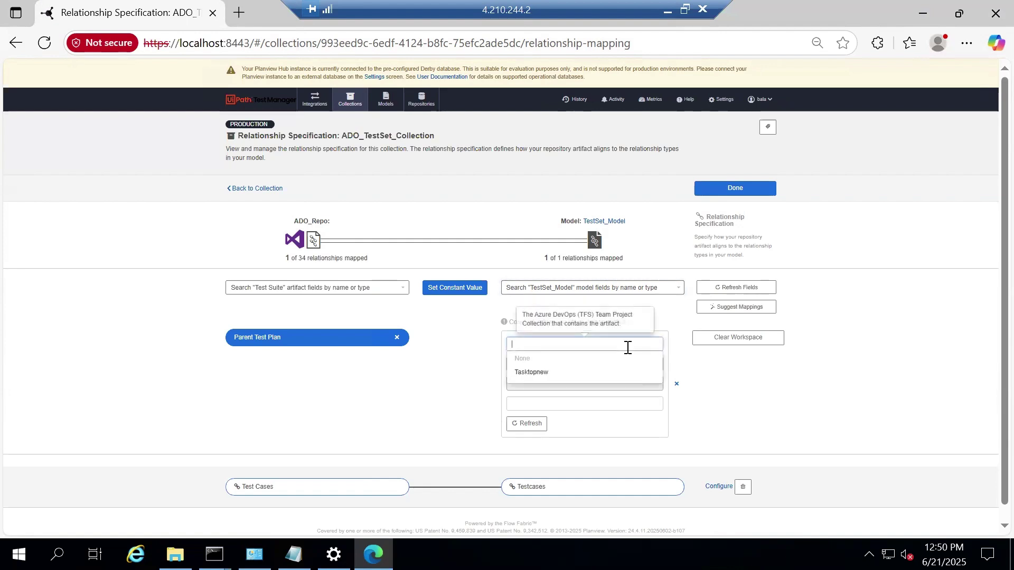
left_click(554, 374)
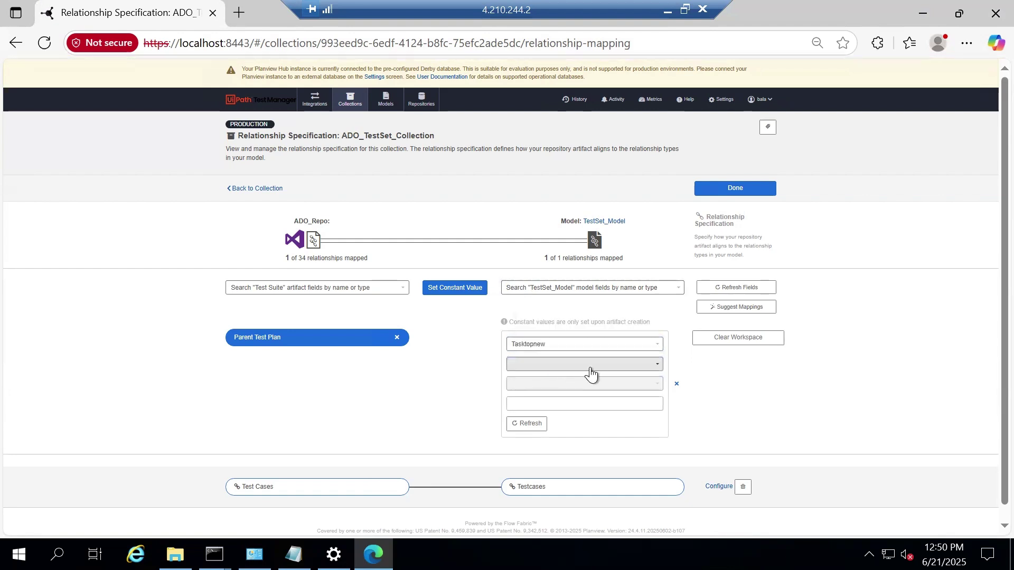
left_click(633, 373)
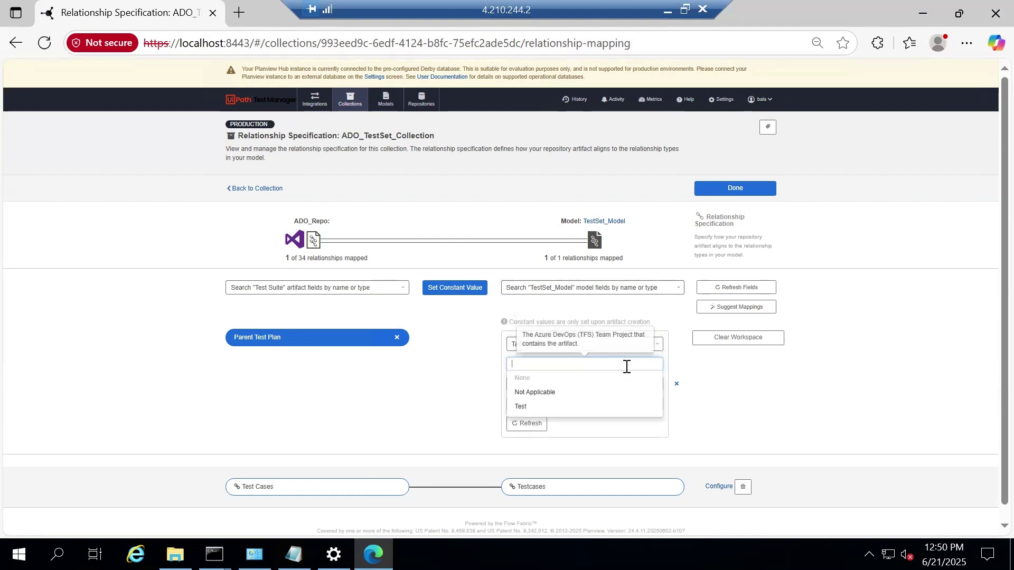
left_click(525, 408)
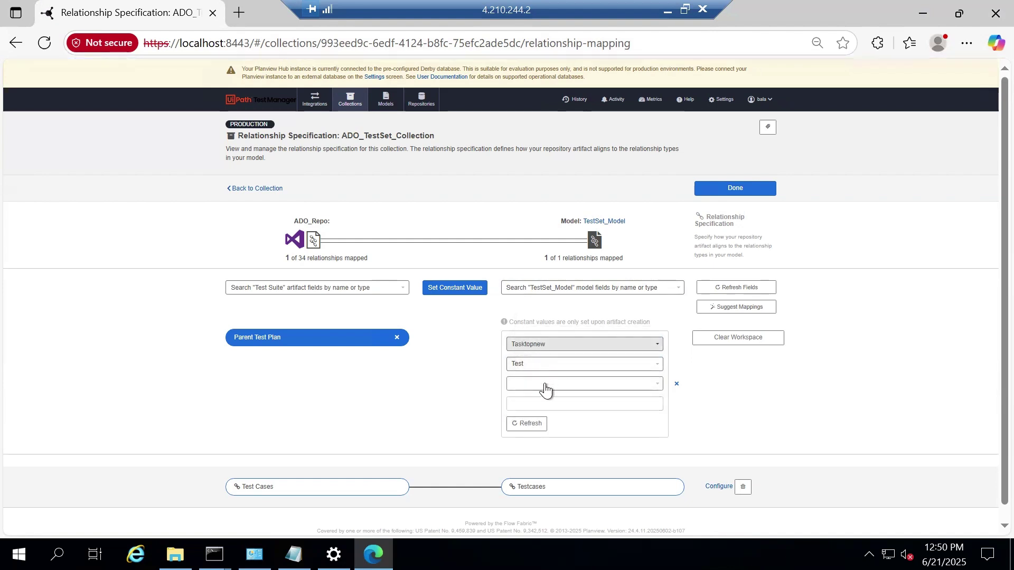
left_click(547, 384)
scroll(550, 422, "down", 3)
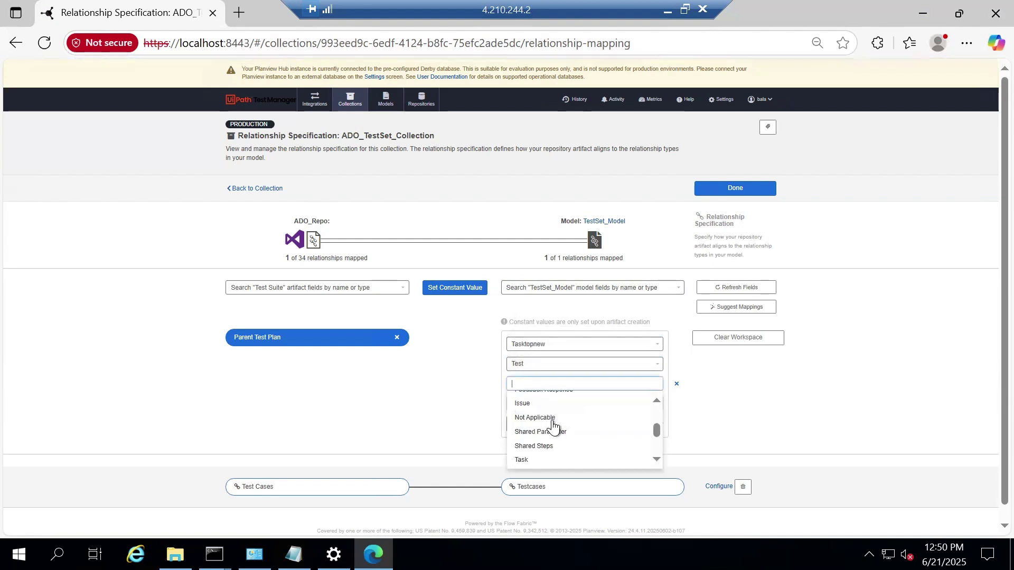
scroll(550, 437, "down", 2)
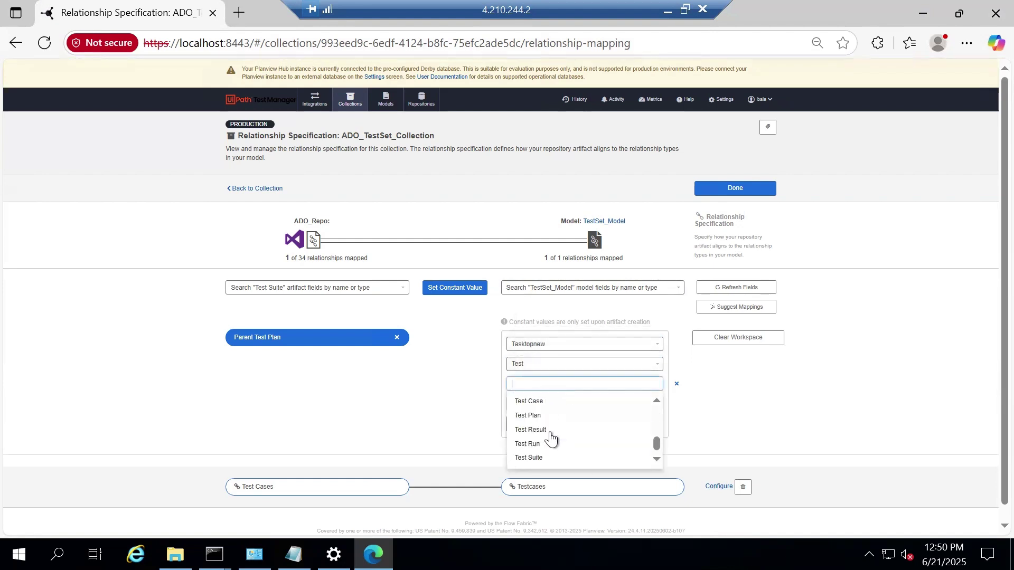
scroll(542, 415, "down", 1)
left_click(542, 402)
left_click(552, 390)
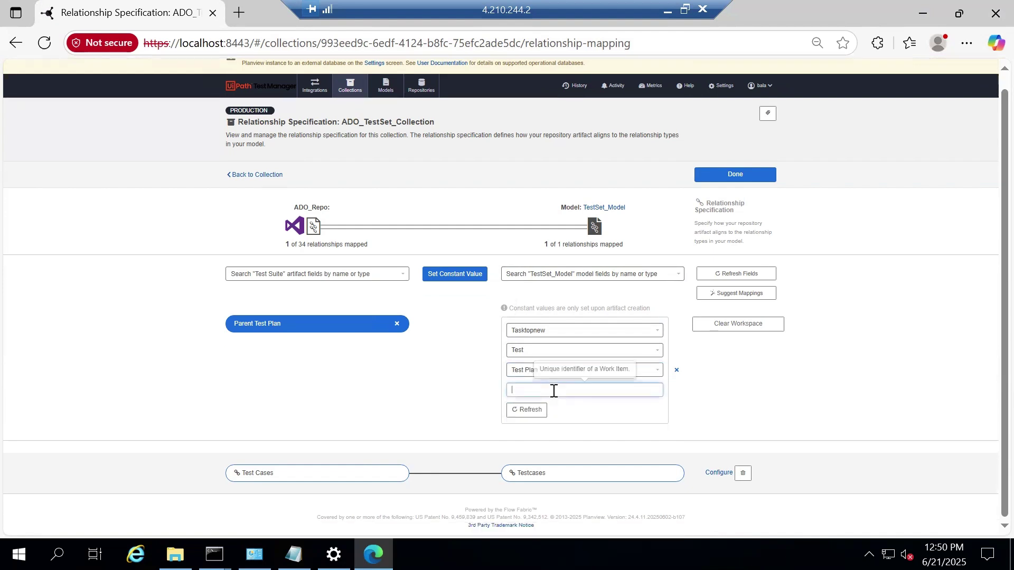
type("3")
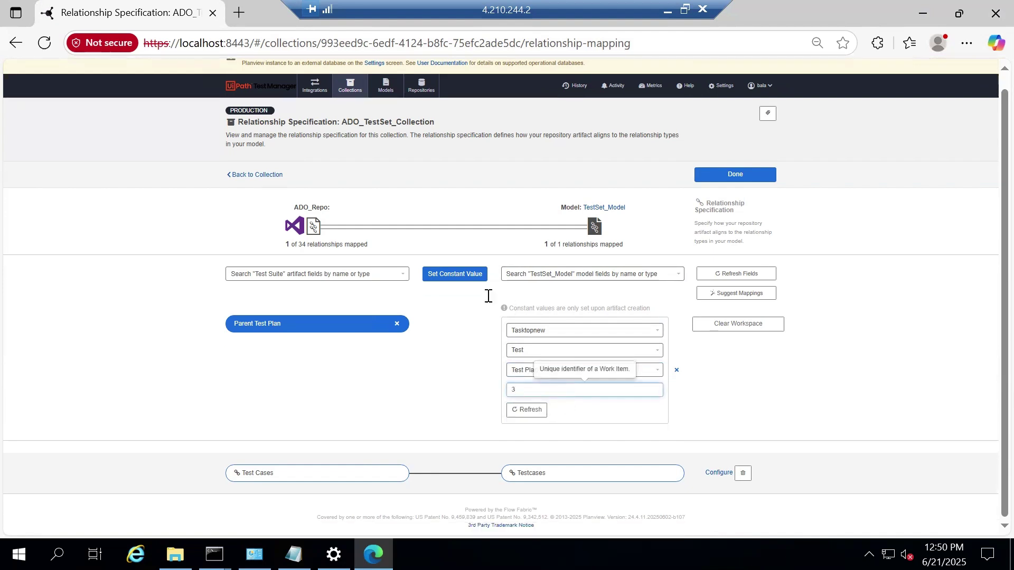
left_click(465, 280)
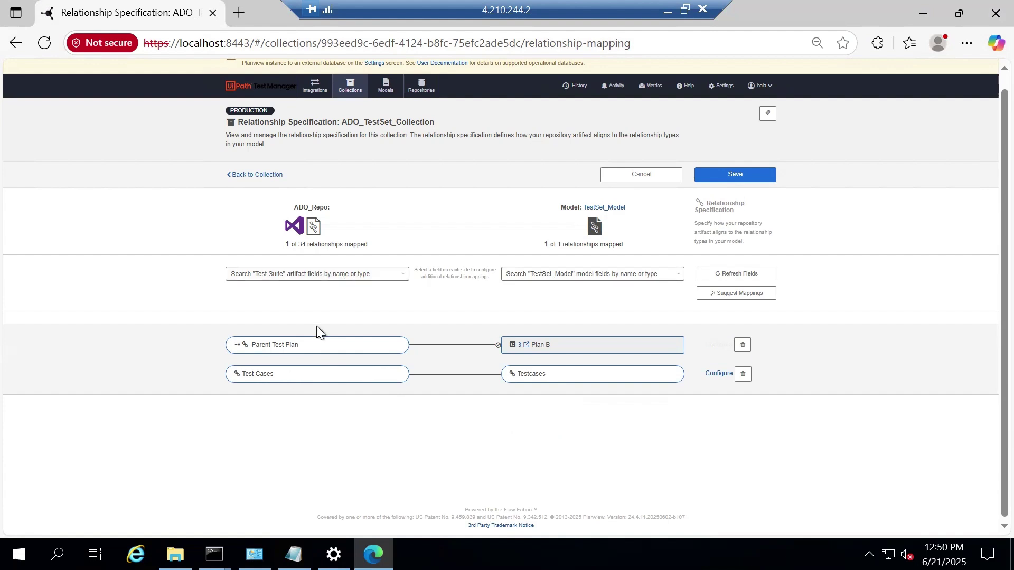
- Search the Test Suite artifact fields for "test", save the relationship specification and leave it
left_click(367, 275)
type("test")
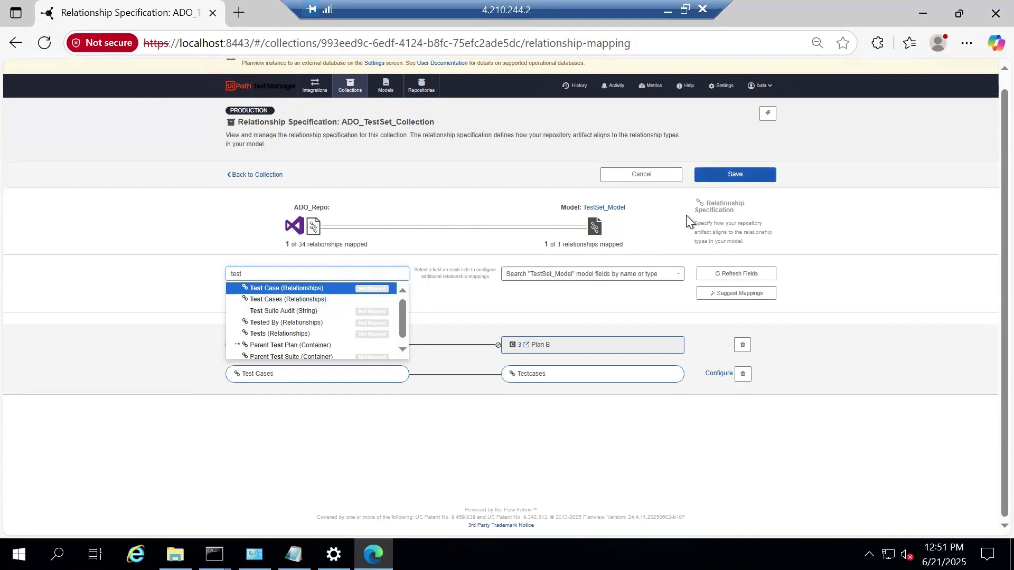
left_click(734, 174)
left_click(734, 175)
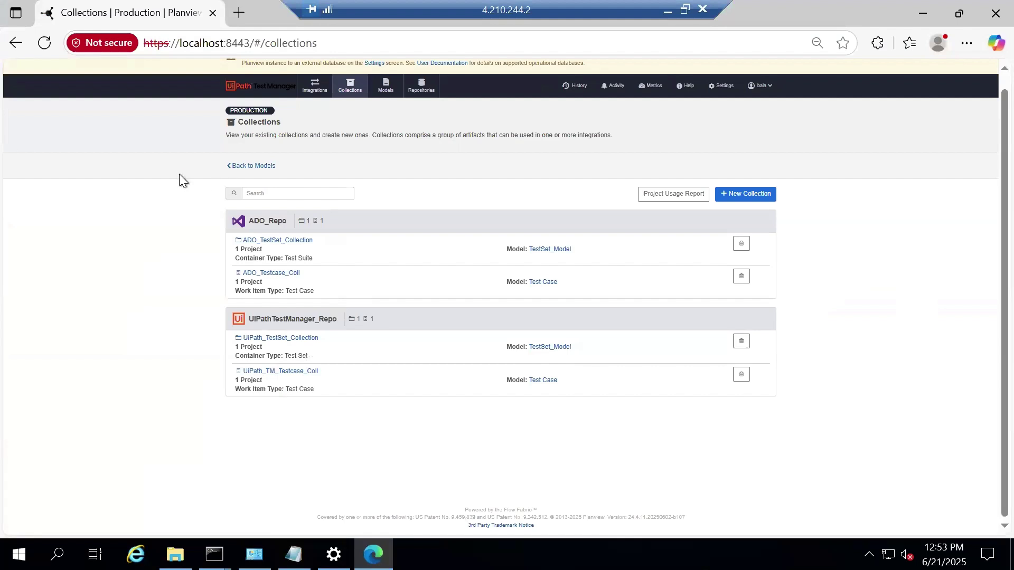
- Create a new integration from the Container + Work Item Synchronization template
left_click(319, 90)
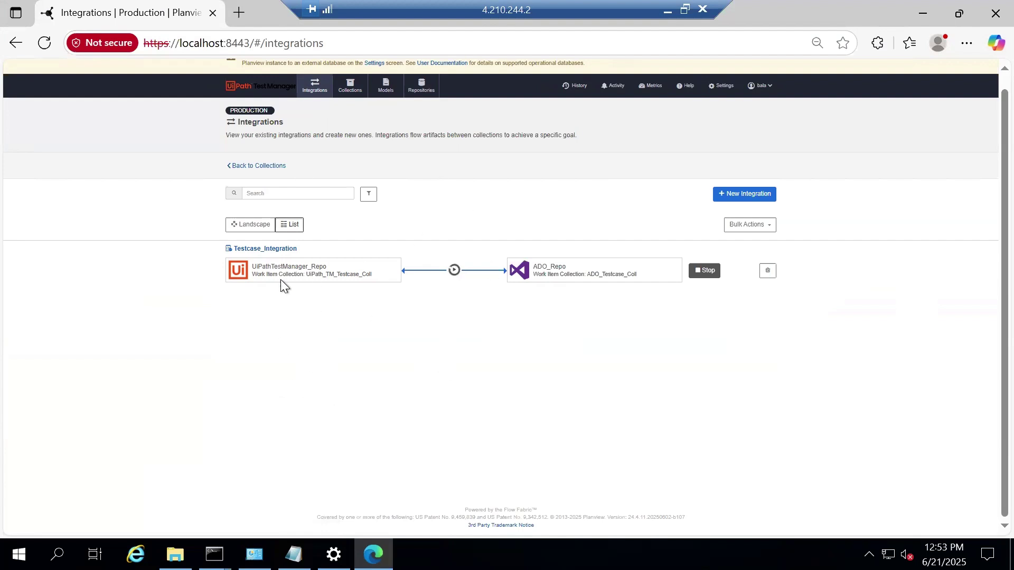
left_click(750, 195)
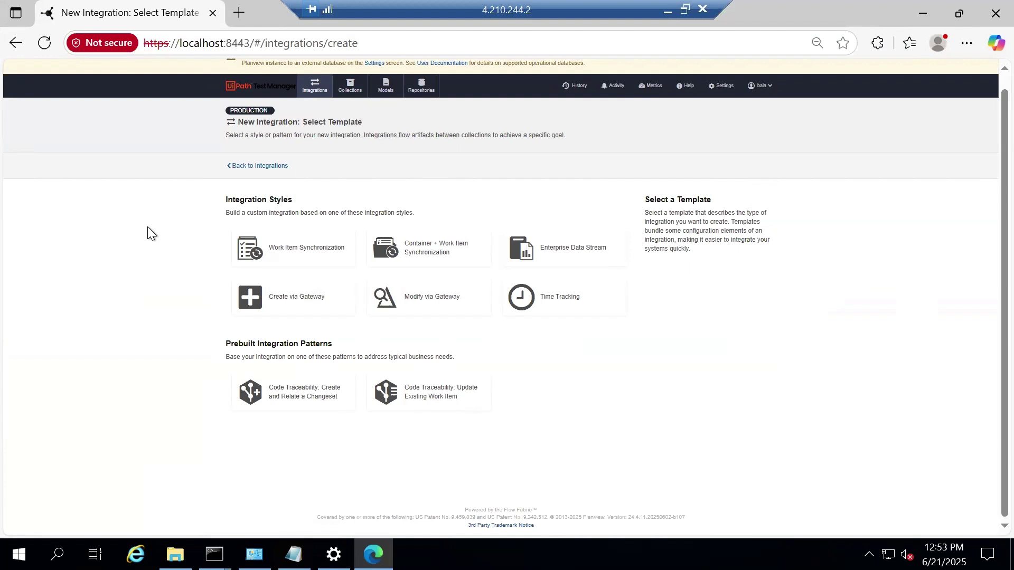
mouse_move(468, 252)
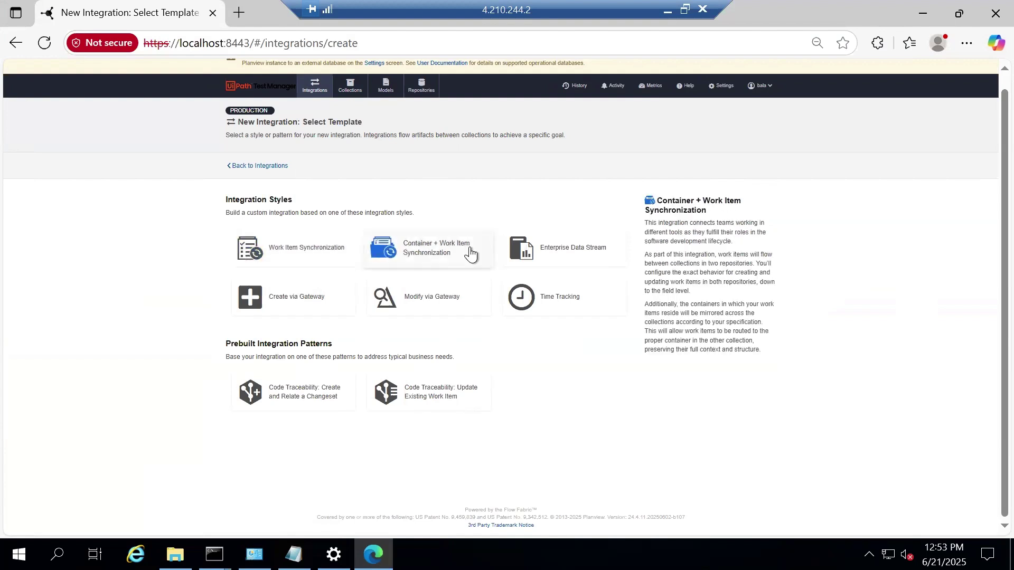
left_click(428, 248)
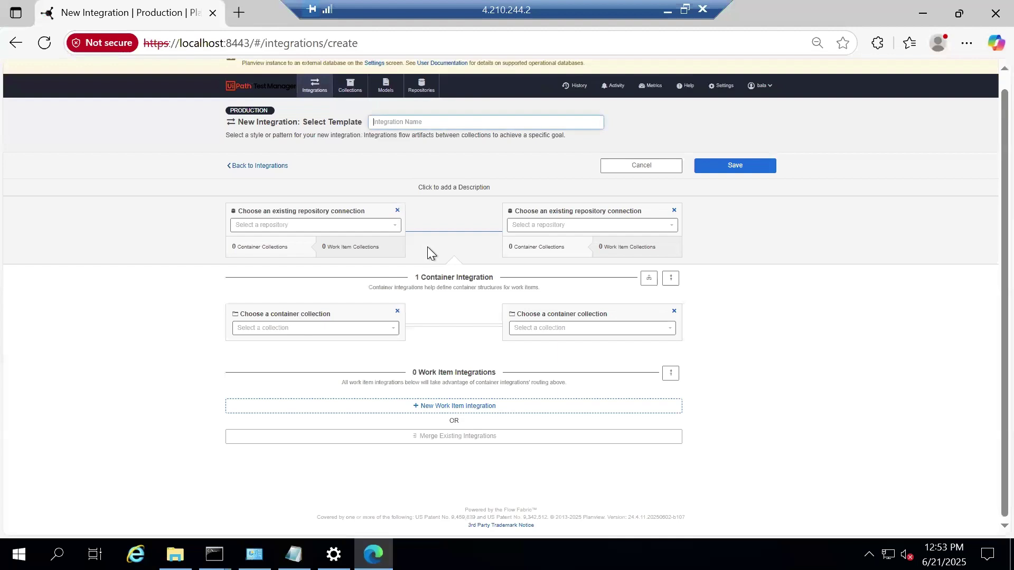
- Set the integration's first side to UiPathTestManager_Repo with UiPath_TestSet_Collection as its container collection
left_click(334, 227)
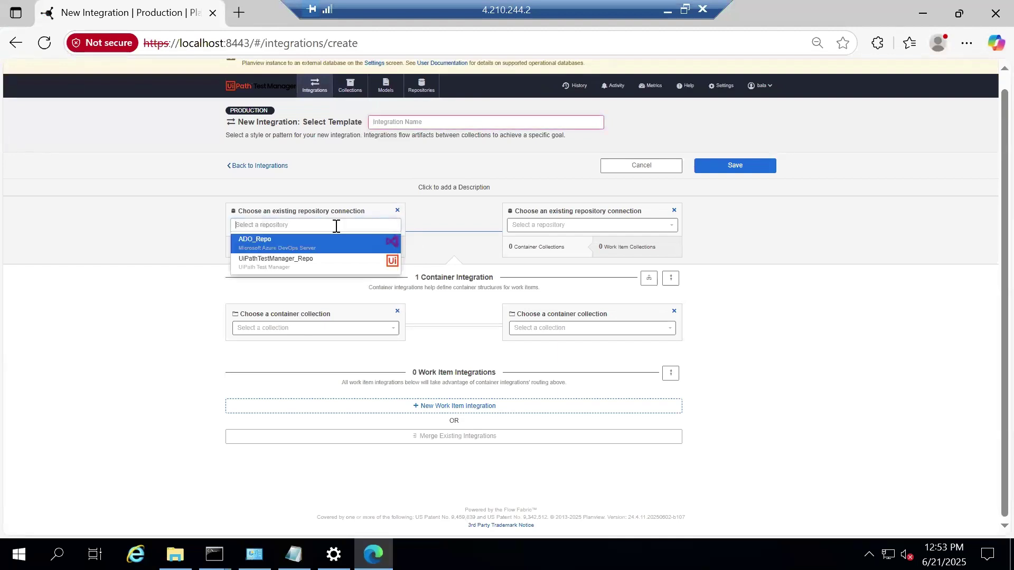
left_click(283, 266)
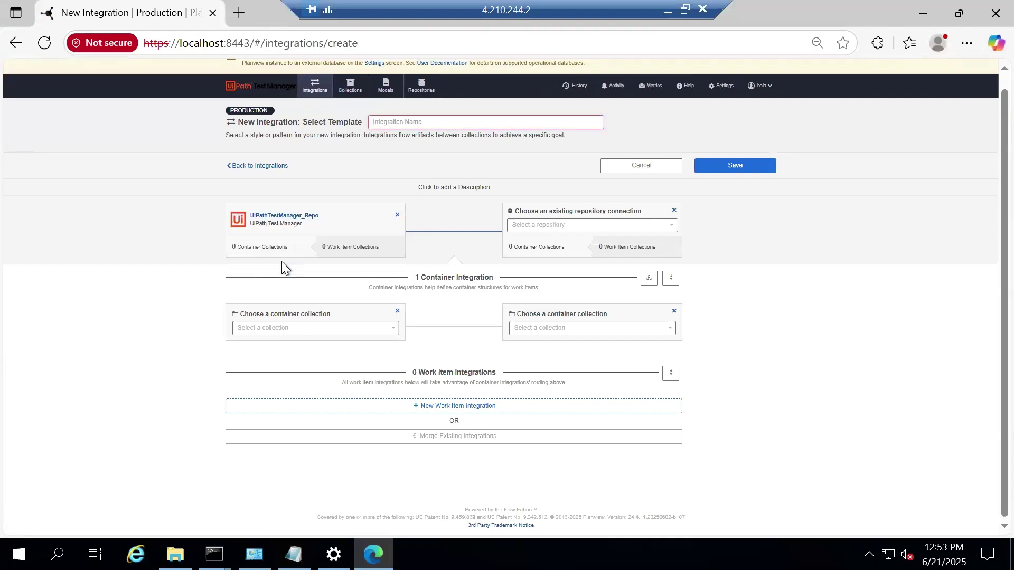
left_click(294, 330)
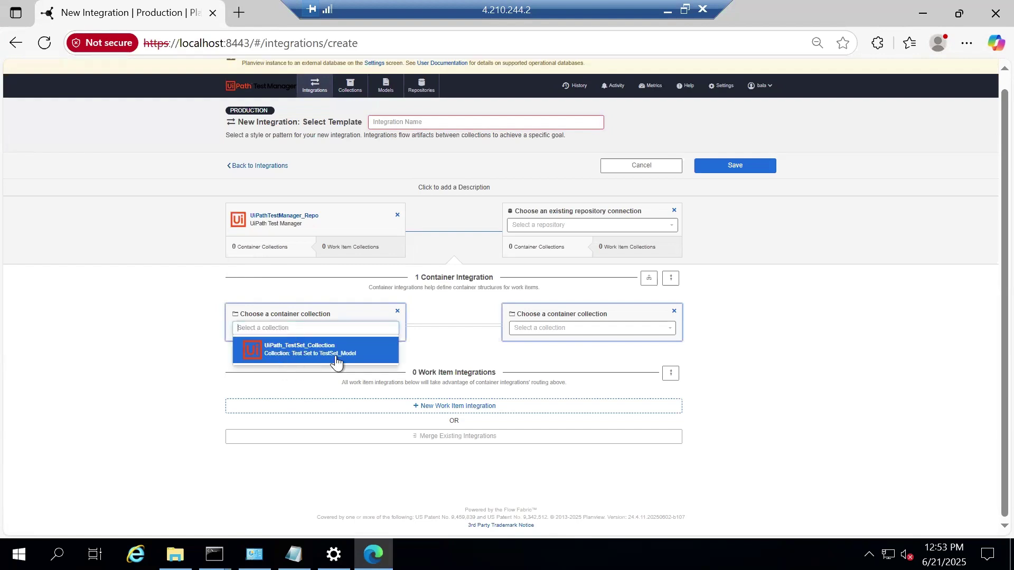
left_click(280, 353)
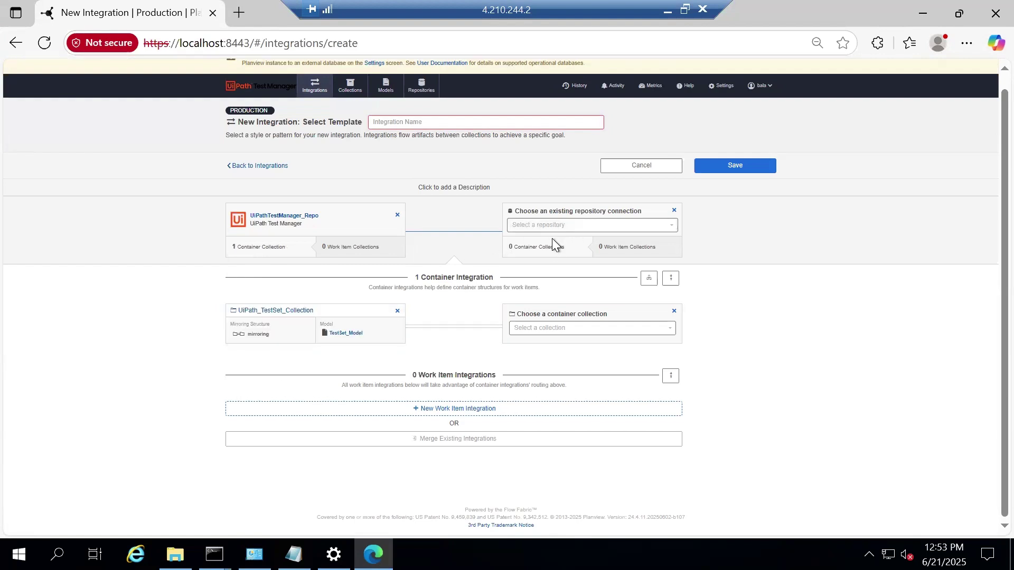
- Set the integration's second side to ADO_Repo with ADO_TestSet_Collection as its container collection
left_click(565, 228)
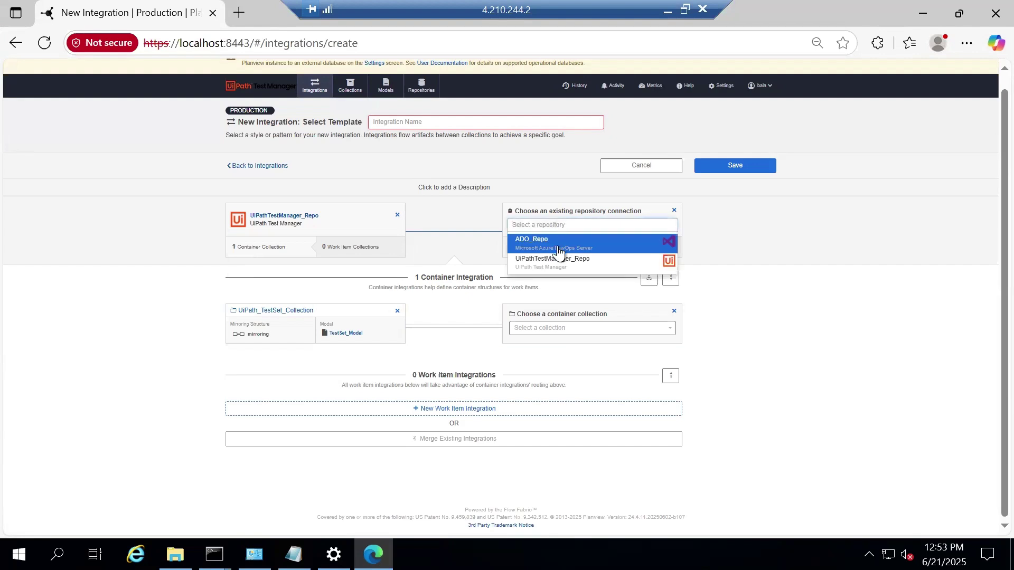
left_click(557, 245)
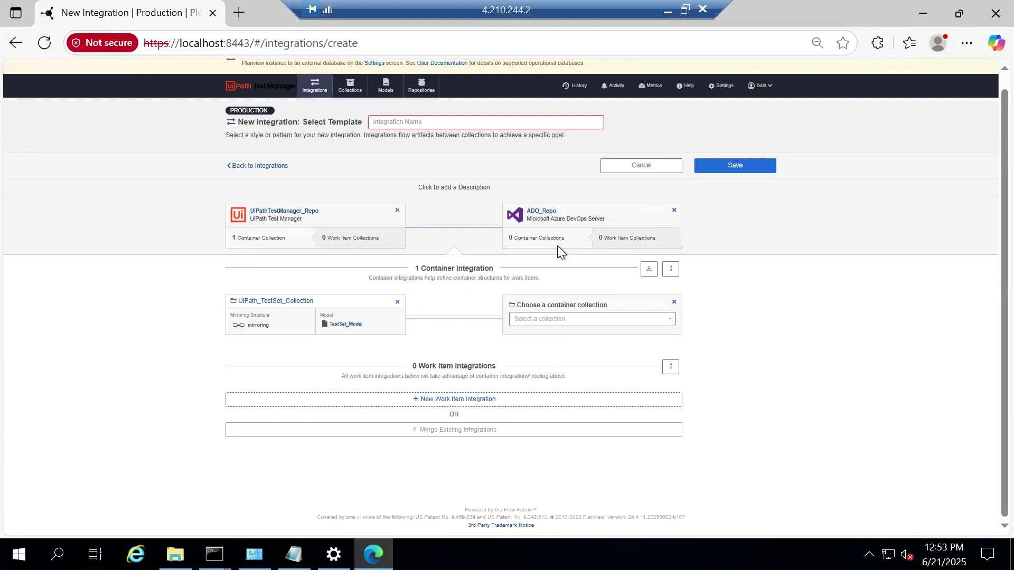
left_click(567, 323)
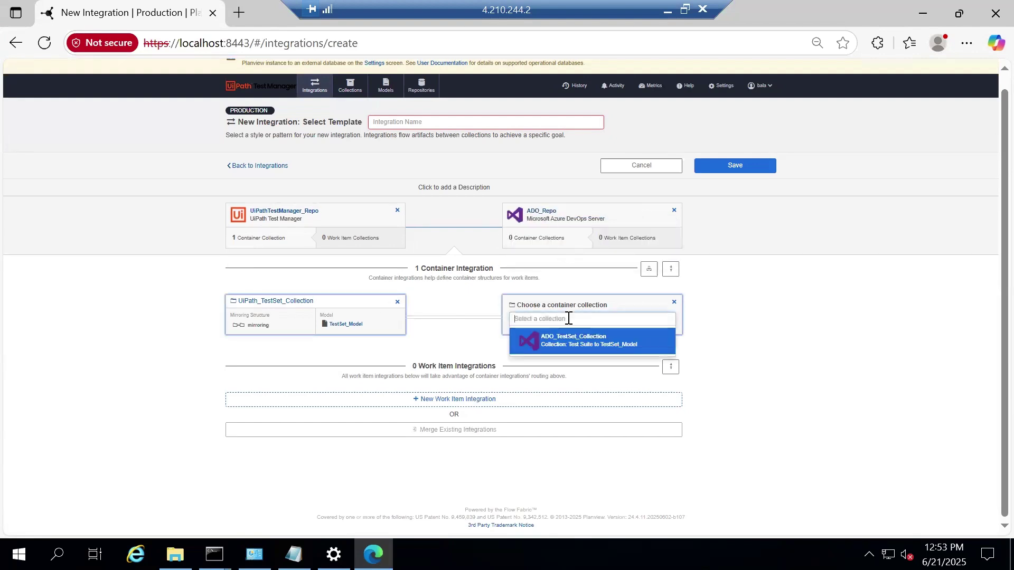
left_click(597, 343)
- Name the integration "TestSet Integration_UiPath_ADO" and save it
left_click(454, 121)
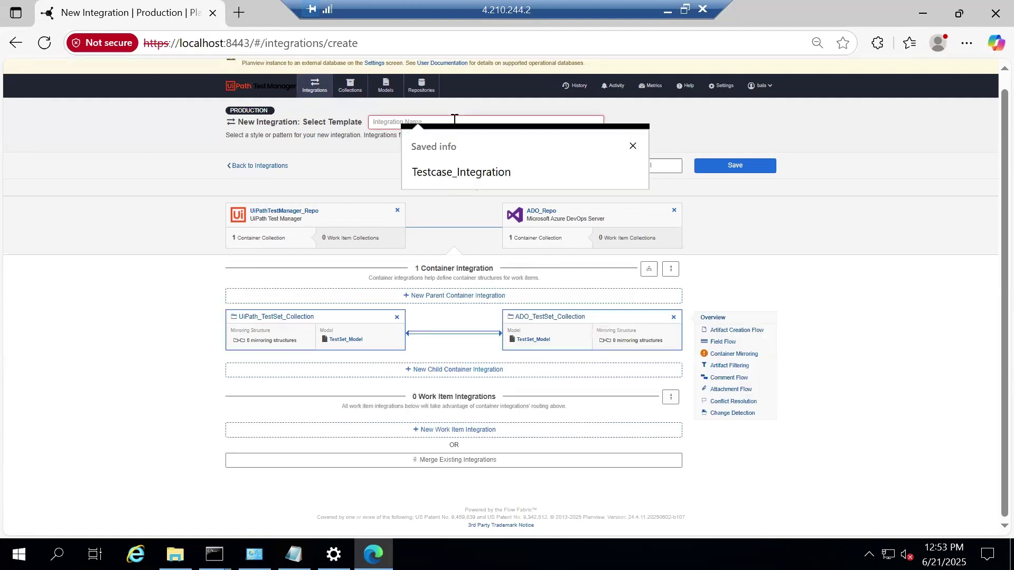
type("TestSet")
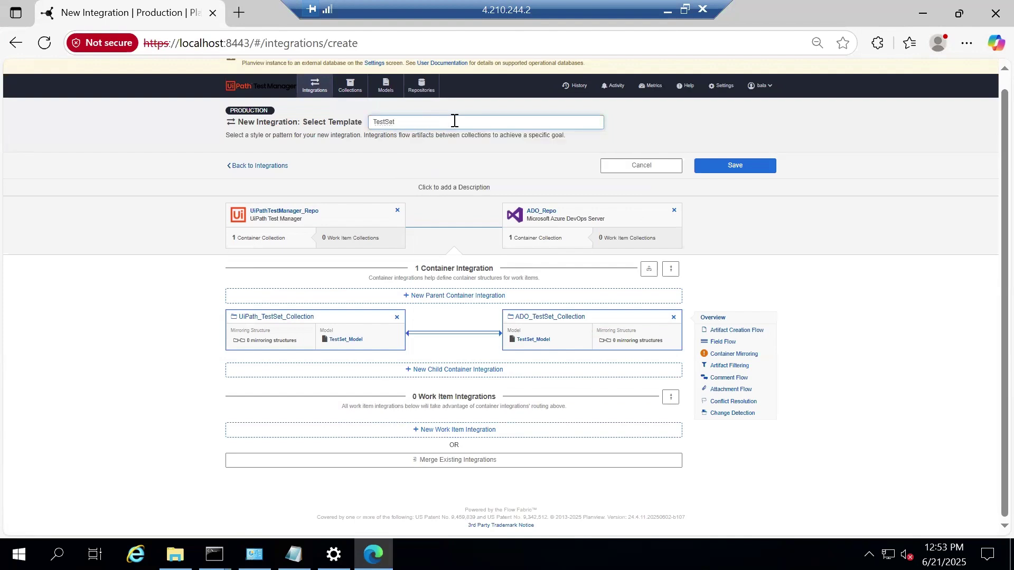
type(" Integration_UiPath_ADO")
left_click(723, 168)
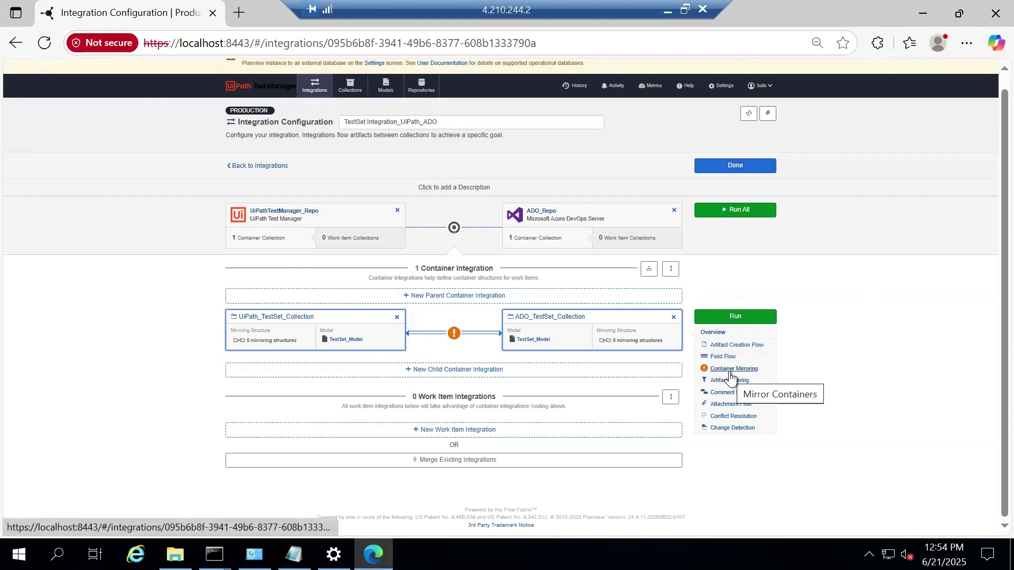
- Set the artifact creation flow to one-way creation from UiPath_TestSet_Collection to ADO_TestSet_Collection and save it
left_click(737, 345)
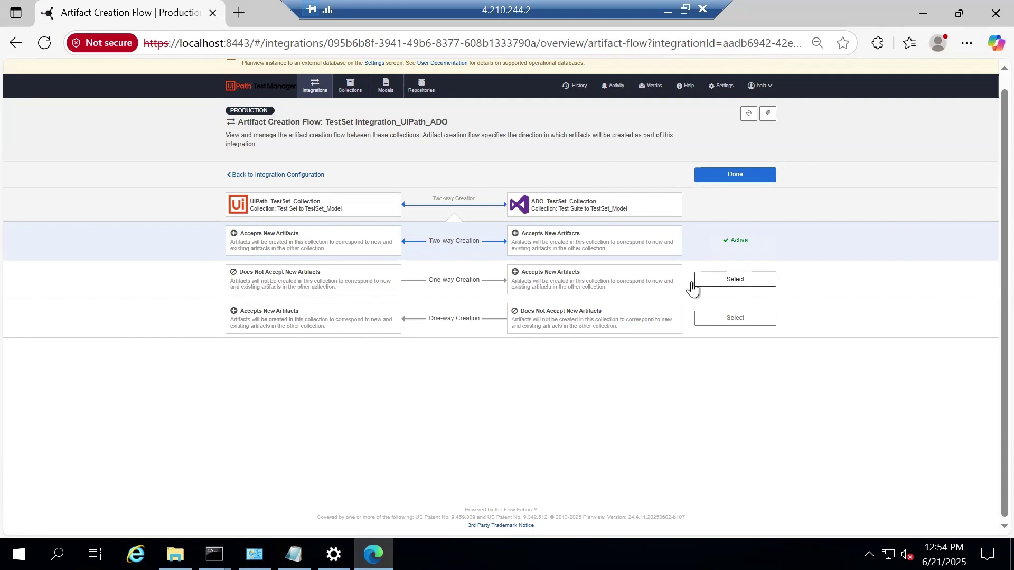
left_click(718, 280)
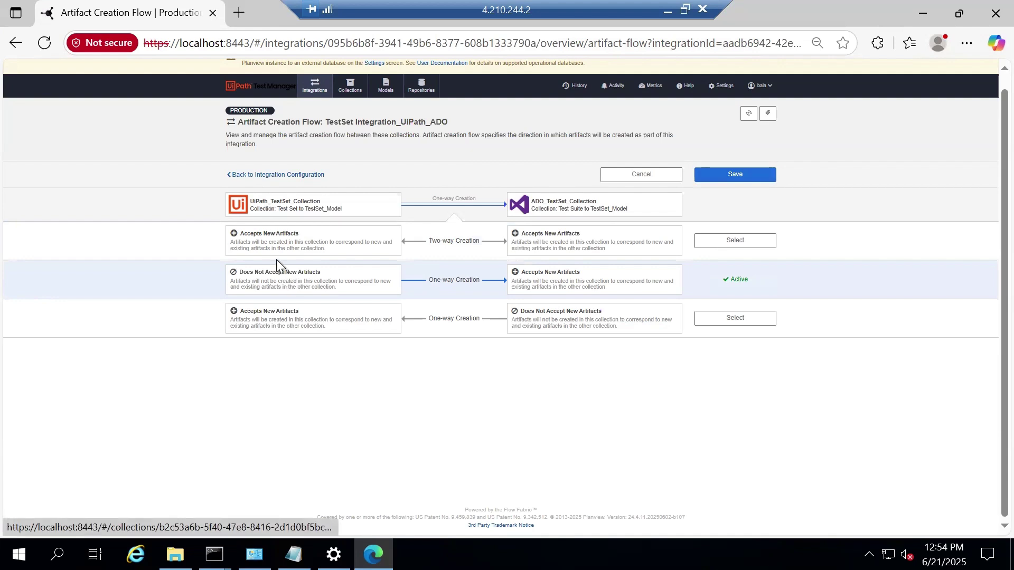
left_click(729, 179)
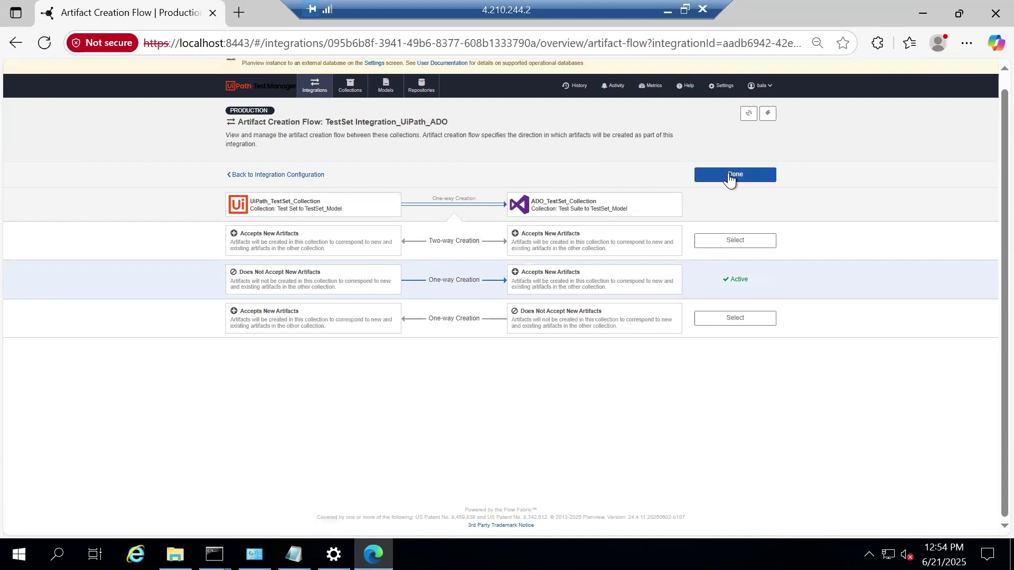
left_click(729, 179)
- Examine the integration's default field flow between Test Set, TestSet_Model and Test Suite, including the Parent Test Plan constant
mouse_move(708, 280)
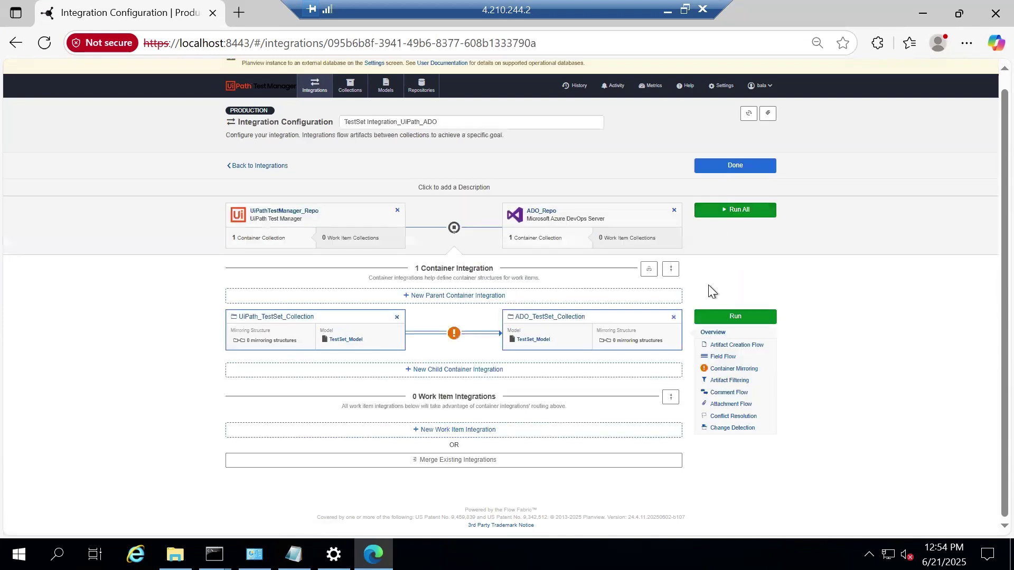
left_click(719, 359)
scroll(661, 239, "down", 2)
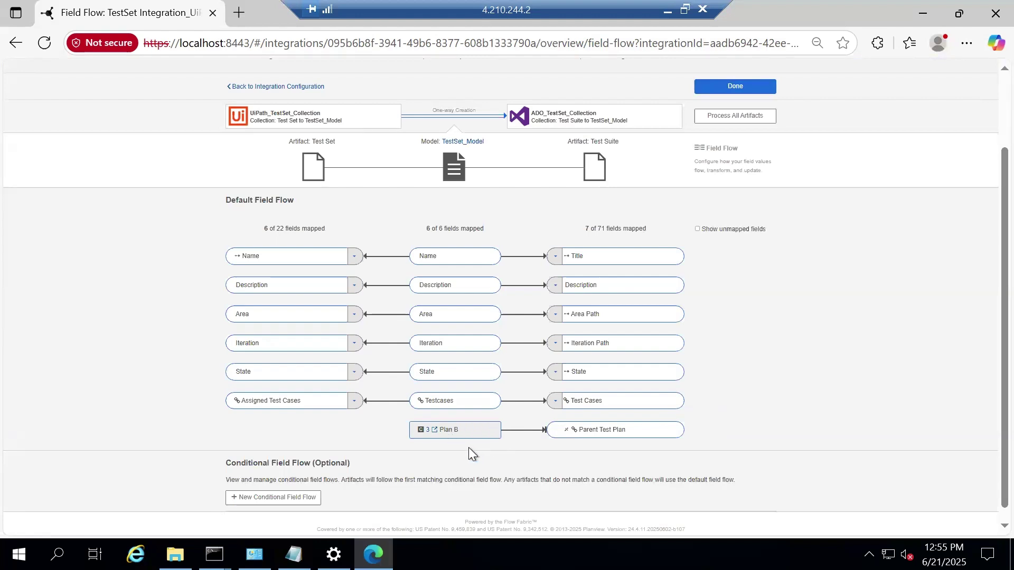
left_click(755, 91)
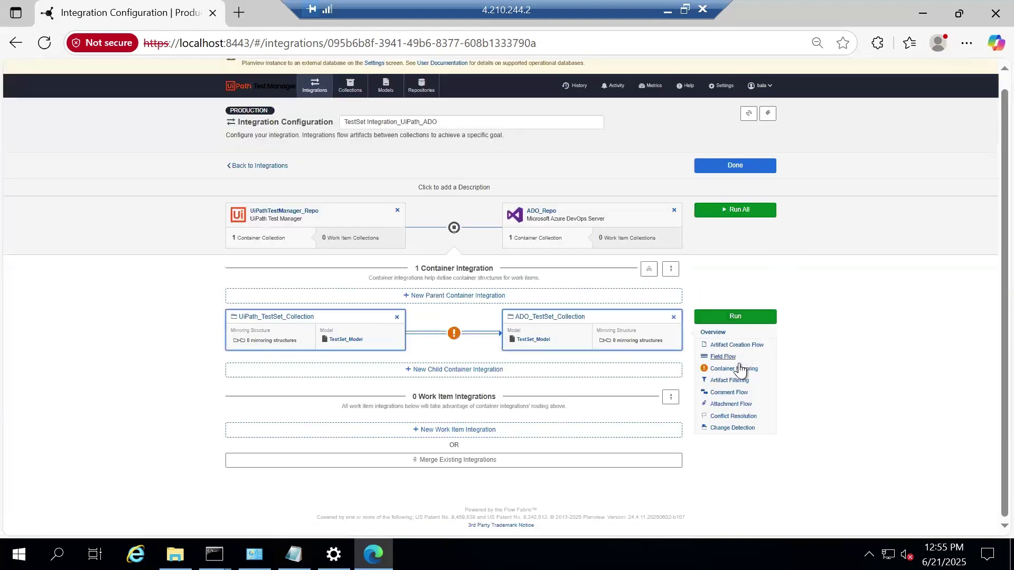
- Mirror the UiPath container Tasktop_Training to the Azure DevOps container "Tasktopnew - Test" and save the container mirroring
left_click(739, 370)
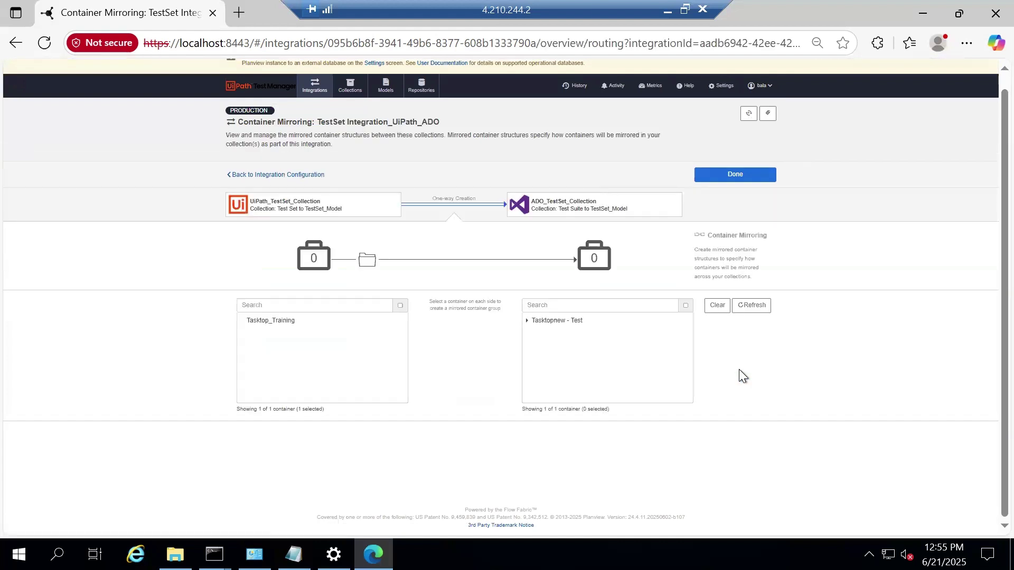
left_click(283, 321)
left_click(596, 322)
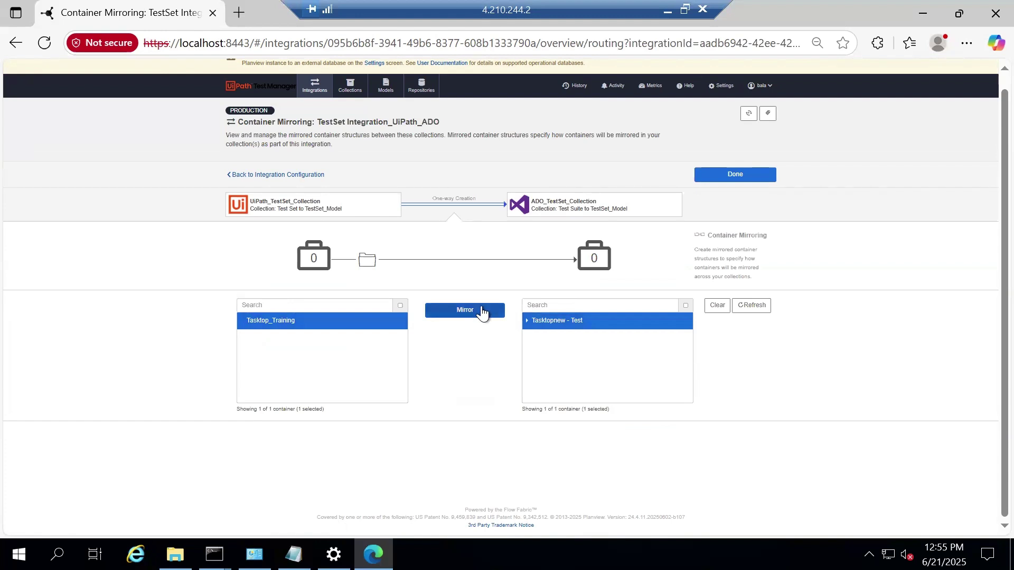
left_click(482, 313)
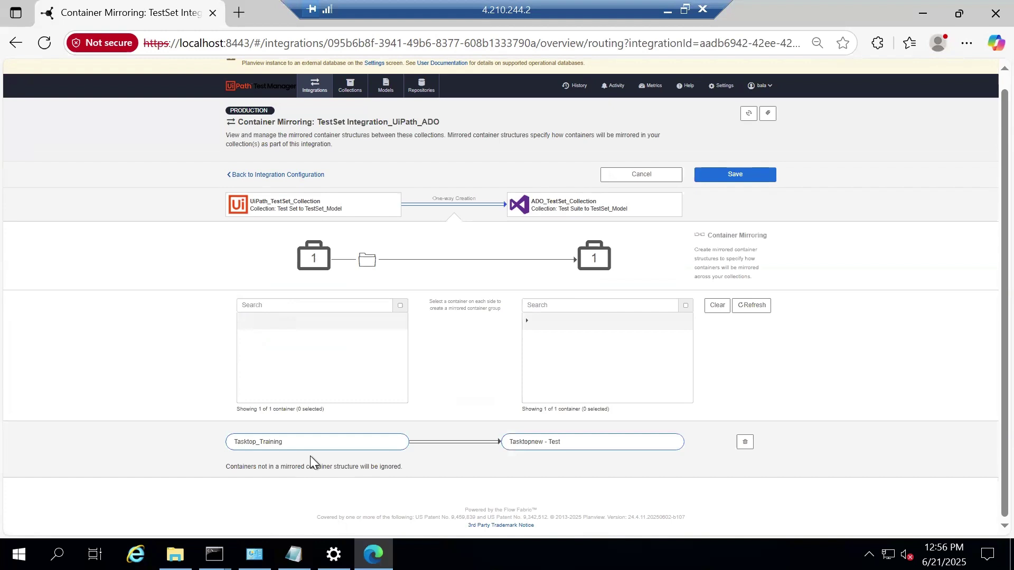
left_click(742, 179)
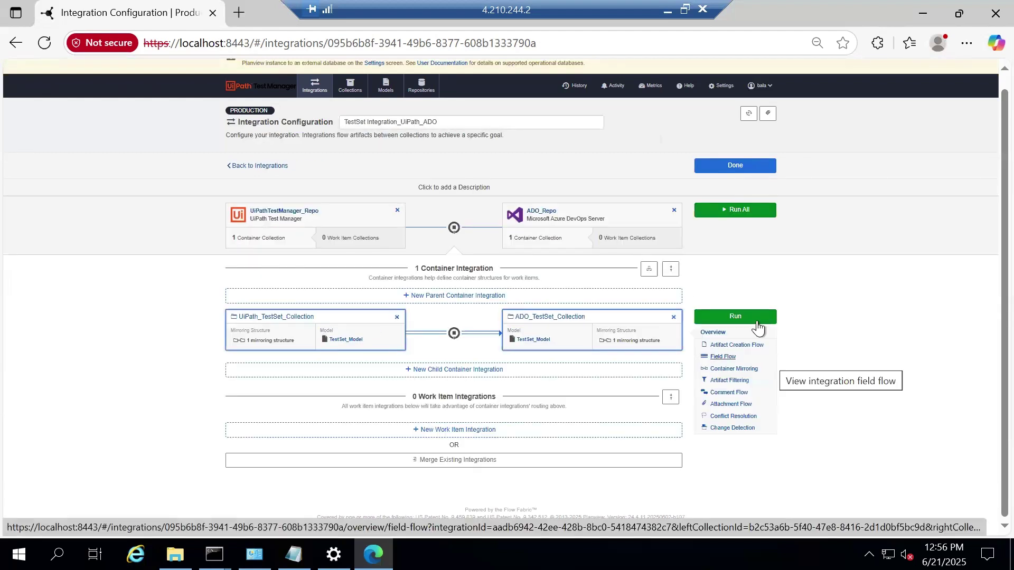
- Run all parts of TestSet Integration_UiPath_ADO and finish its configuration
left_click(758, 211)
left_click(762, 168)
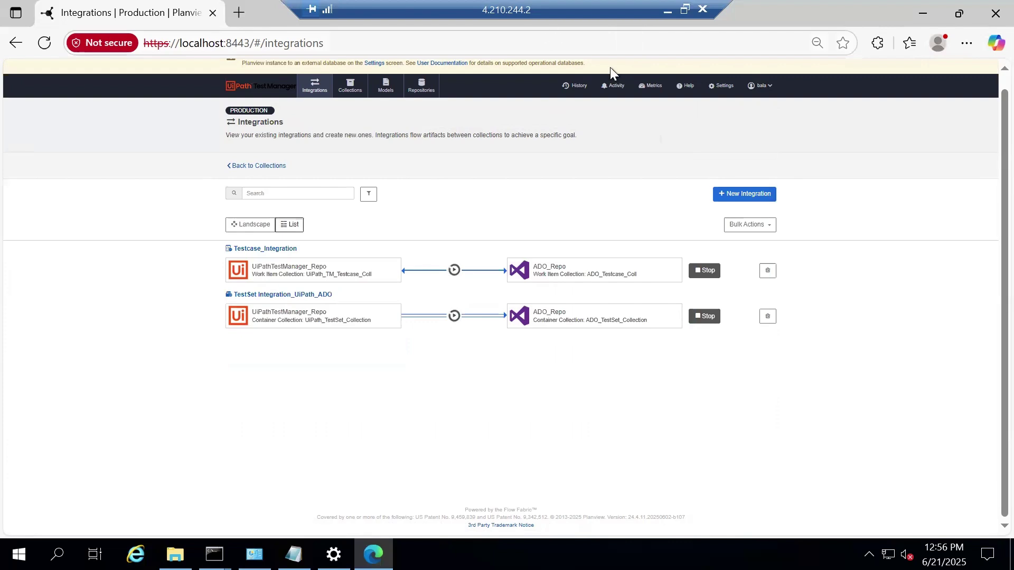
- Switch to the local browser, view the UiPath test sets, refresh Azure DevOps Plan B and open the suite "TestSet Created in UiPath"
left_click(667, 11)
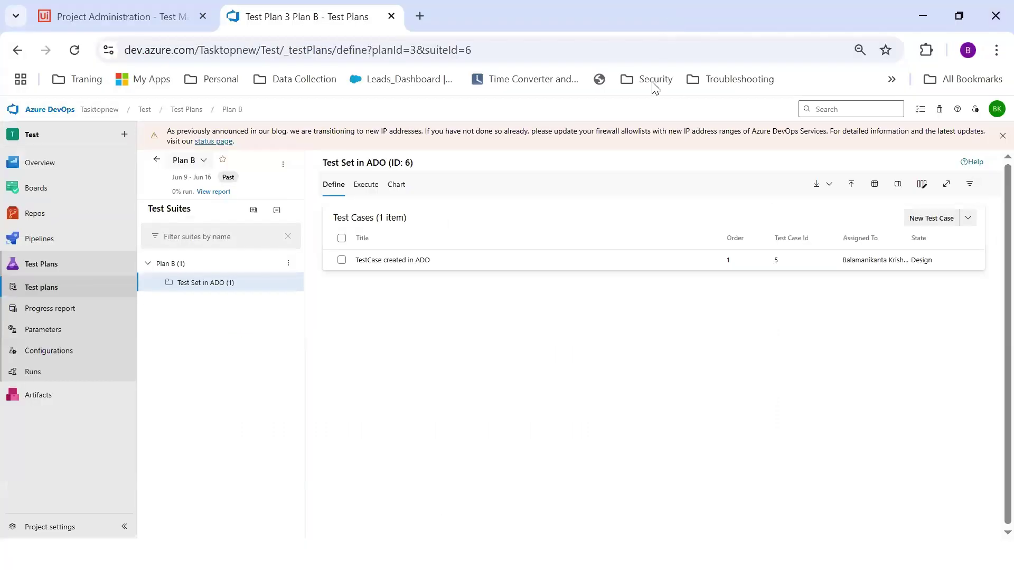
left_click(183, 29)
left_click(100, 233)
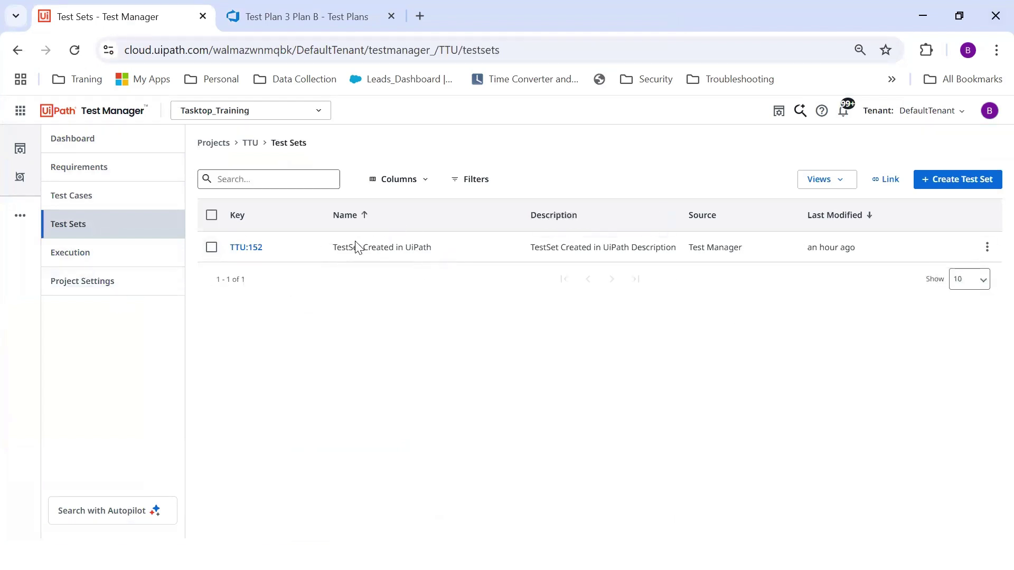
left_click(317, 16)
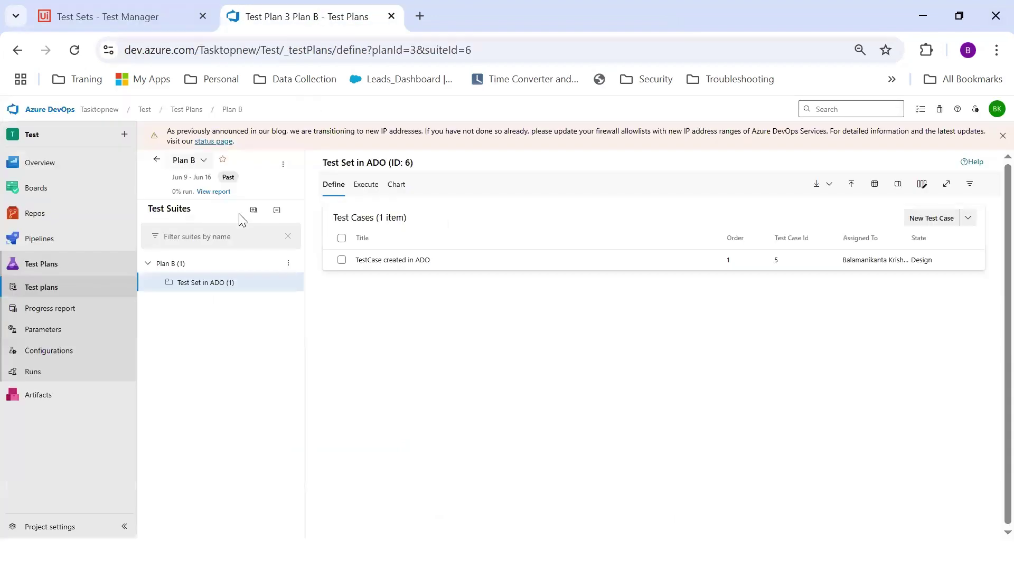
left_click(74, 51)
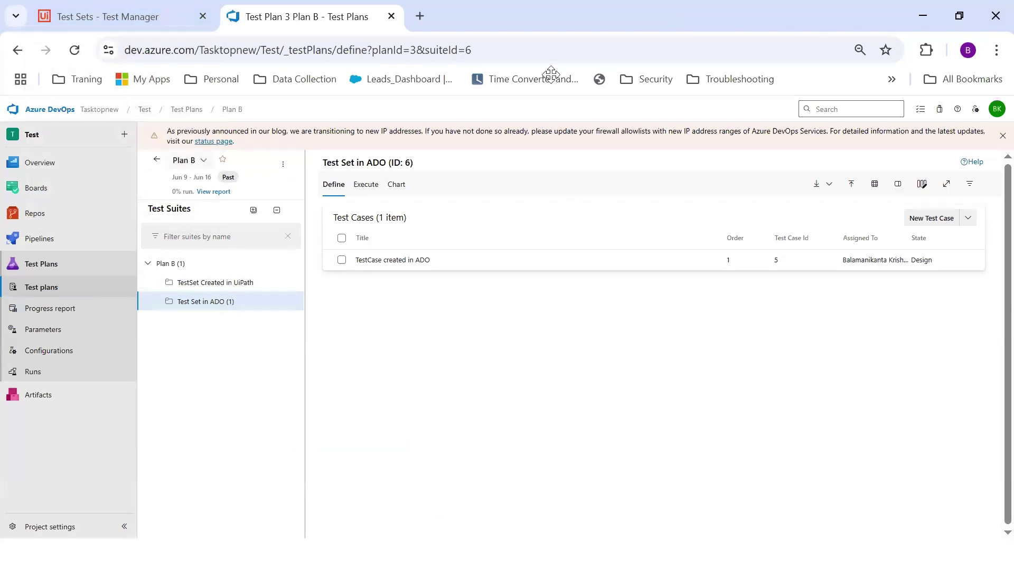
left_click(224, 285)
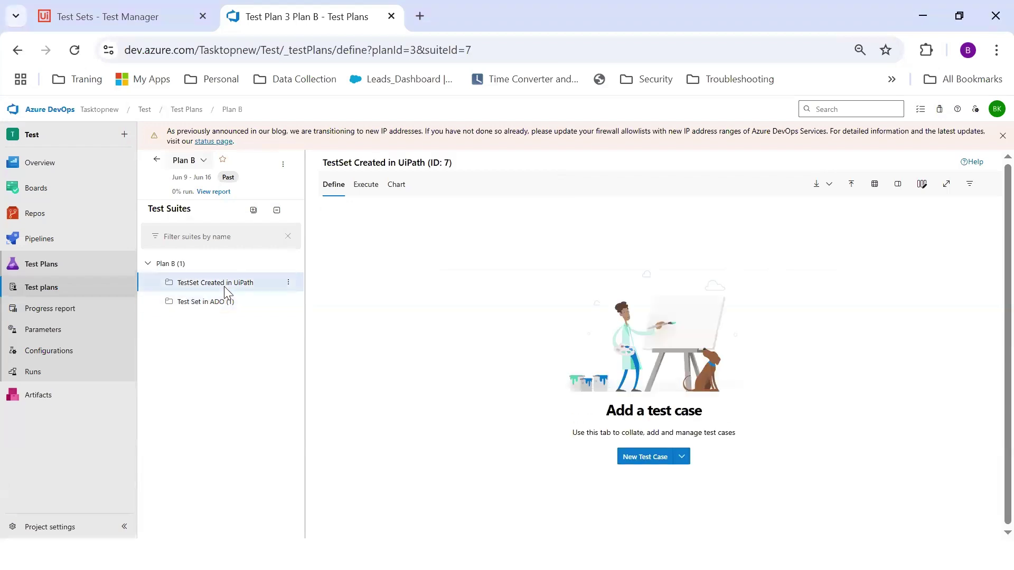
- Reload the test set list in UiPath Test Manager and refresh the "TestSet Created in UiPath" suite in Azure DevOps
left_click(150, 18)
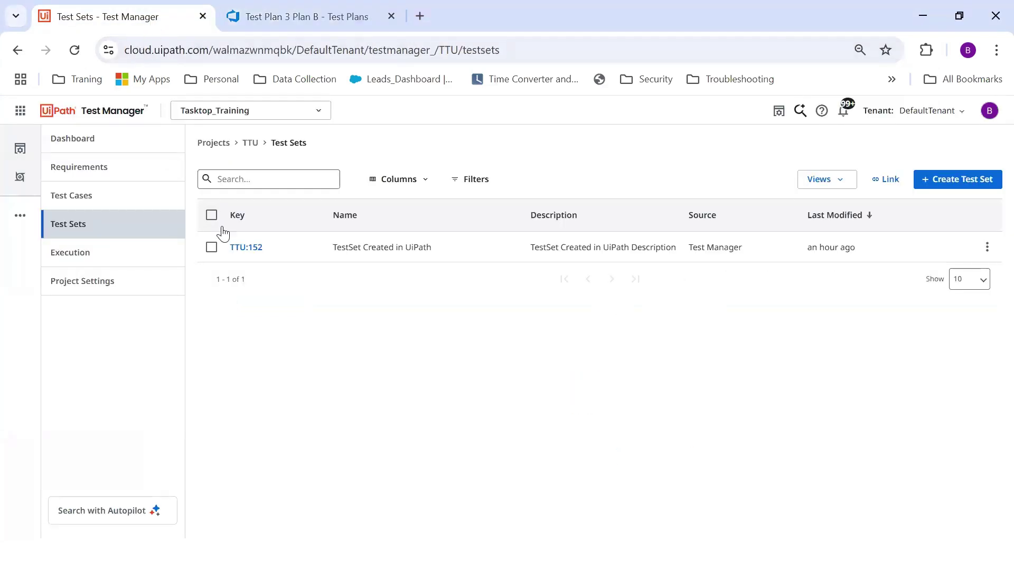
left_click(116, 249)
left_click(115, 233)
key("ctrl+Tab")
left_click(76, 52)
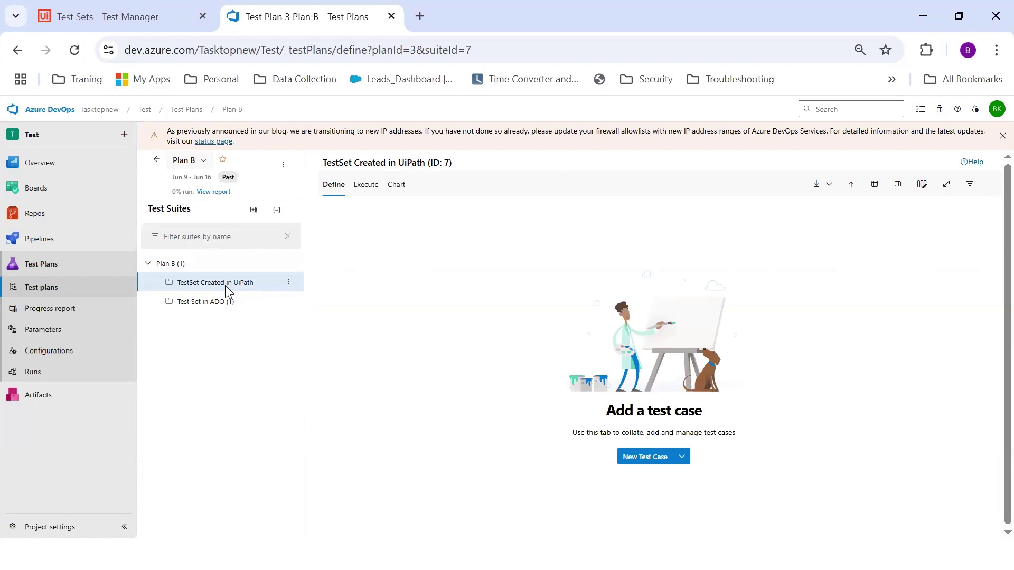
- Check the test cases assigned to UiPath test set TTU:152 and refresh the matching Azure DevOps suite to compare its contents
left_click(151, 19)
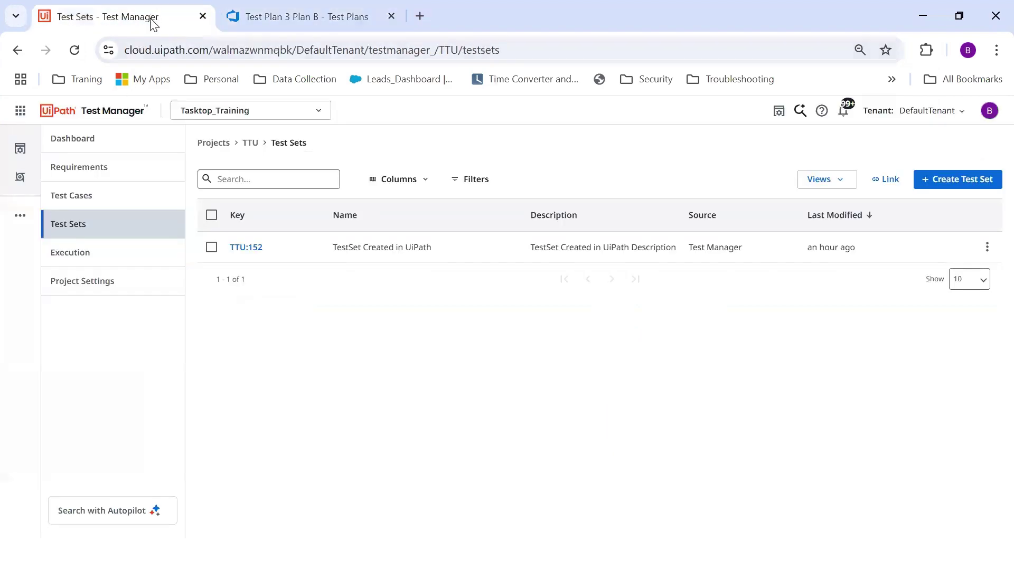
left_click(245, 252)
left_click(278, 220)
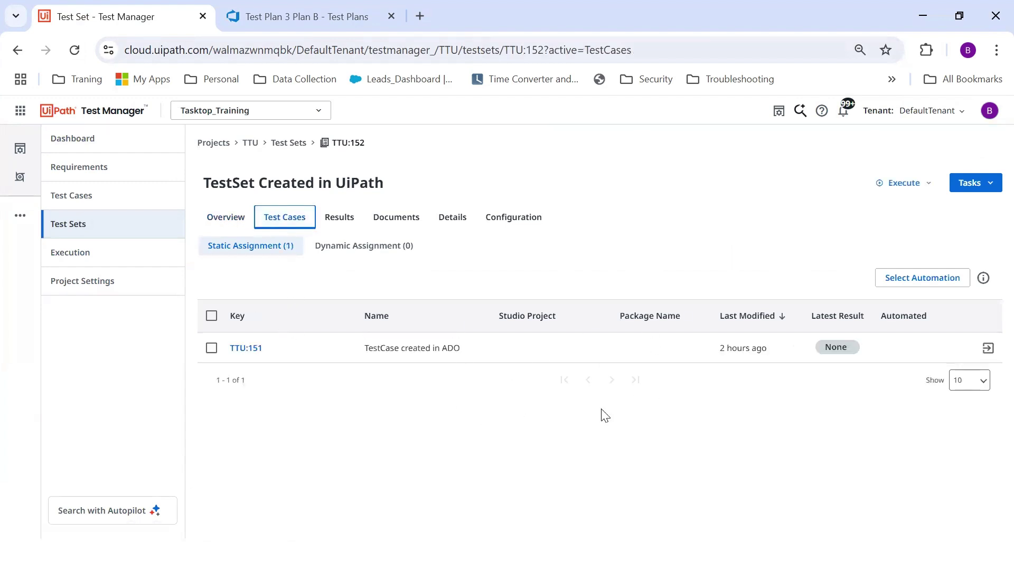
left_click(275, 8)
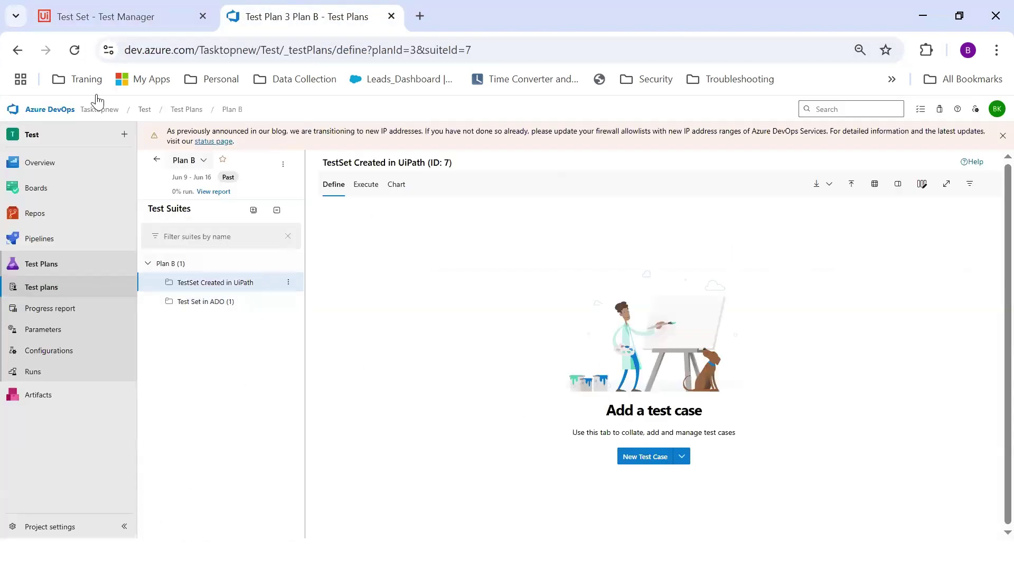
left_click(74, 50)
- Switch back to Planview Hub, list the failed artifact activities and read the validation errors in the message for TTU:152
key("alt+Tab")
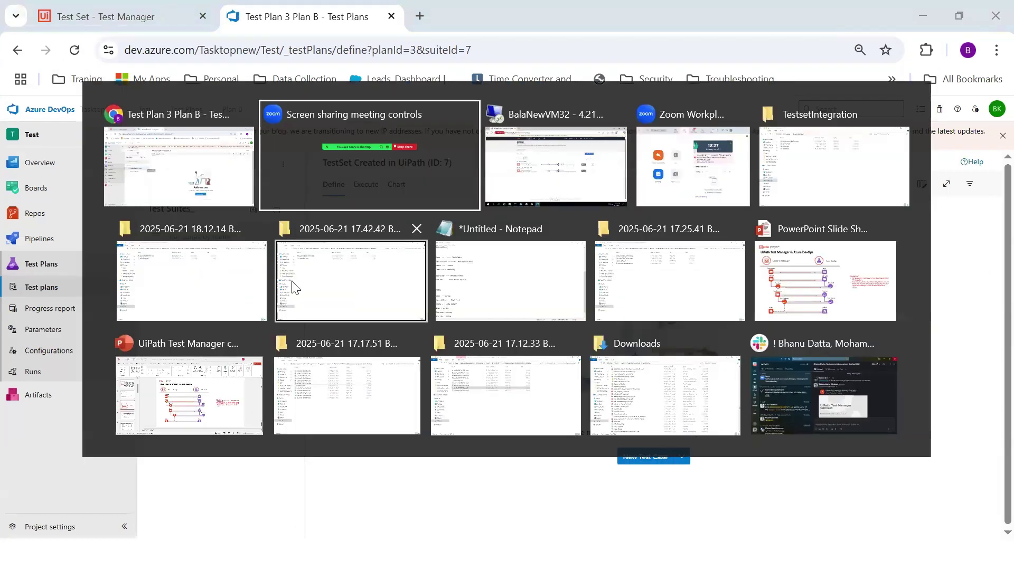
key("alt+Tab")
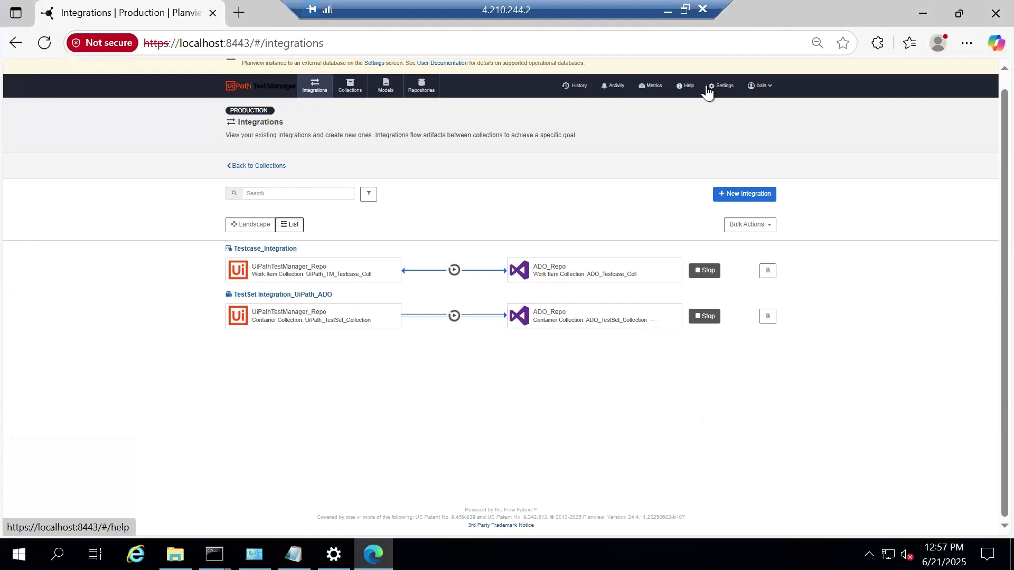
left_click(615, 87)
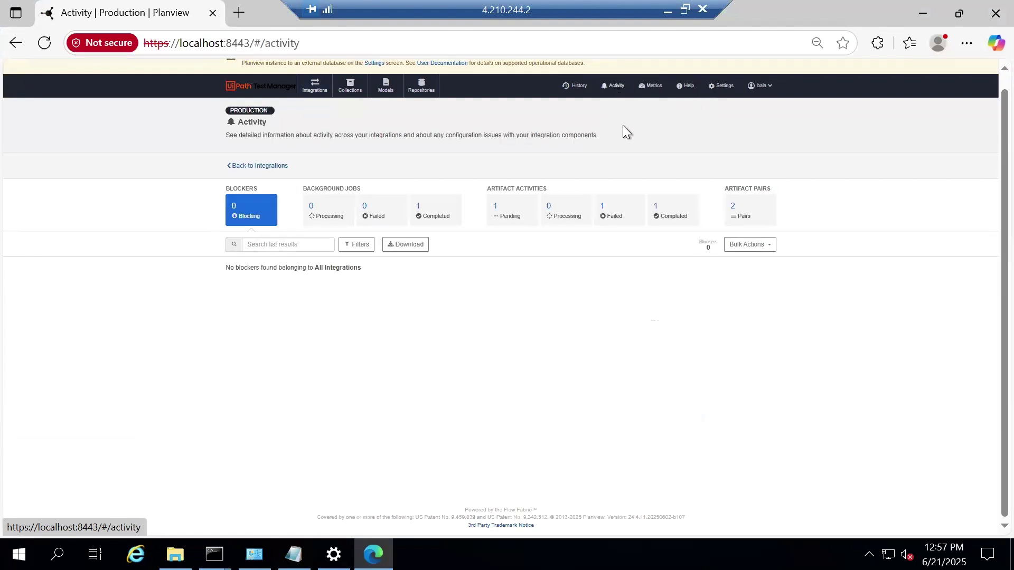
left_click(616, 215)
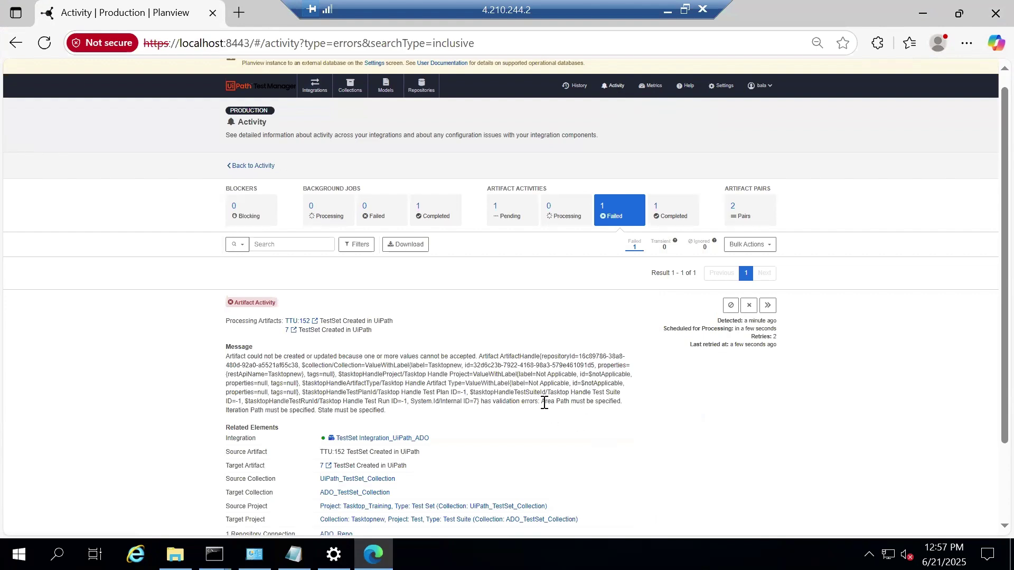
left_click_drag(542, 402, 638, 404)
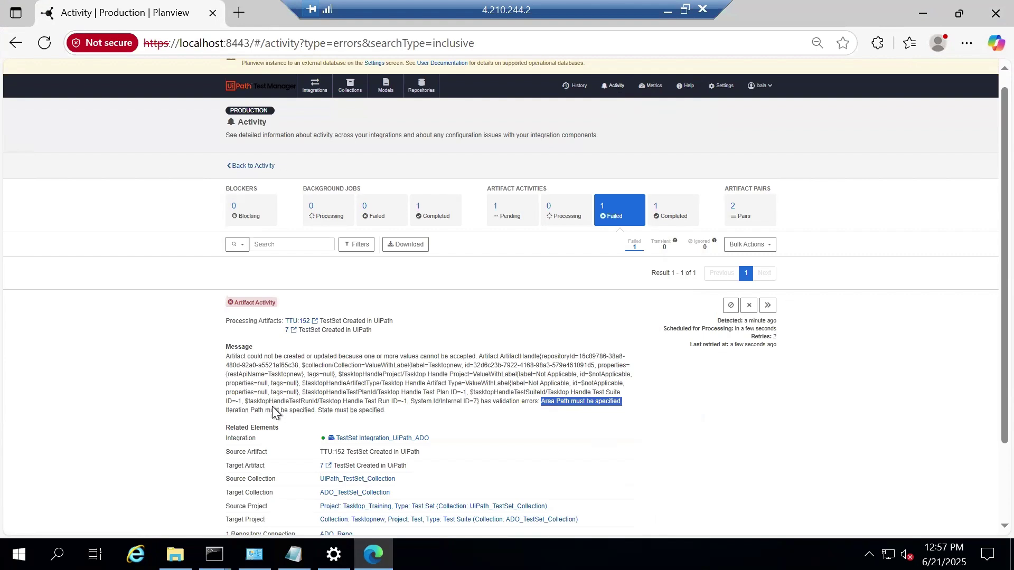
left_click_drag(269, 410, 388, 414)
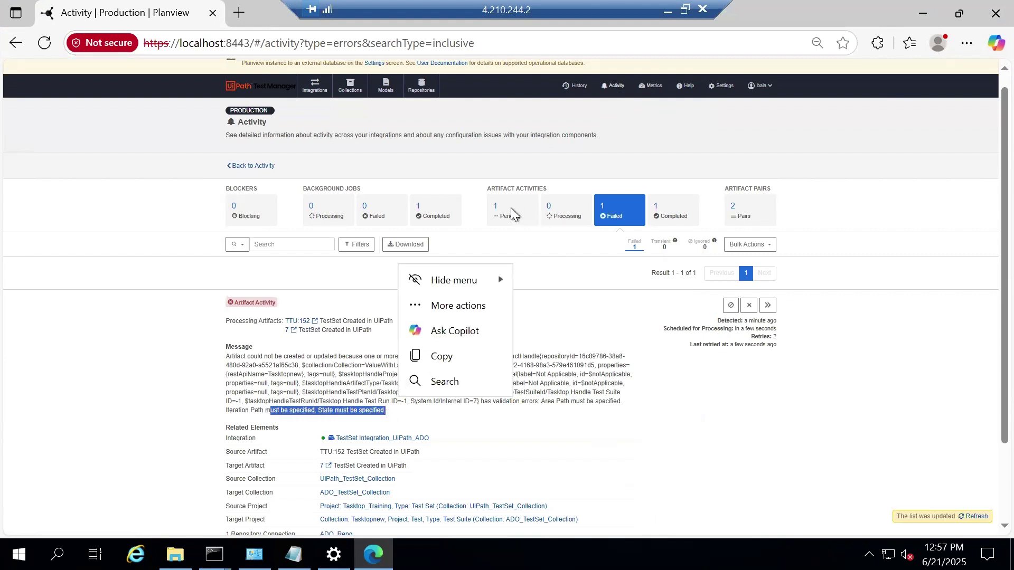
left_click(978, 517)
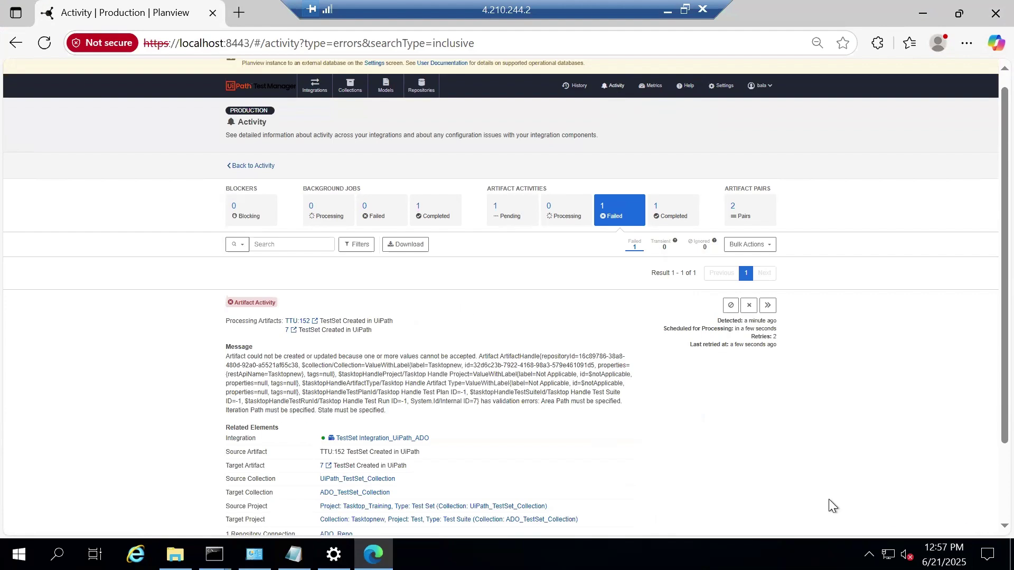
- In UiPath Test Manager, open the details of test set TTU:152 and set its State to In Progress
left_click(670, 10)
left_click(148, 20)
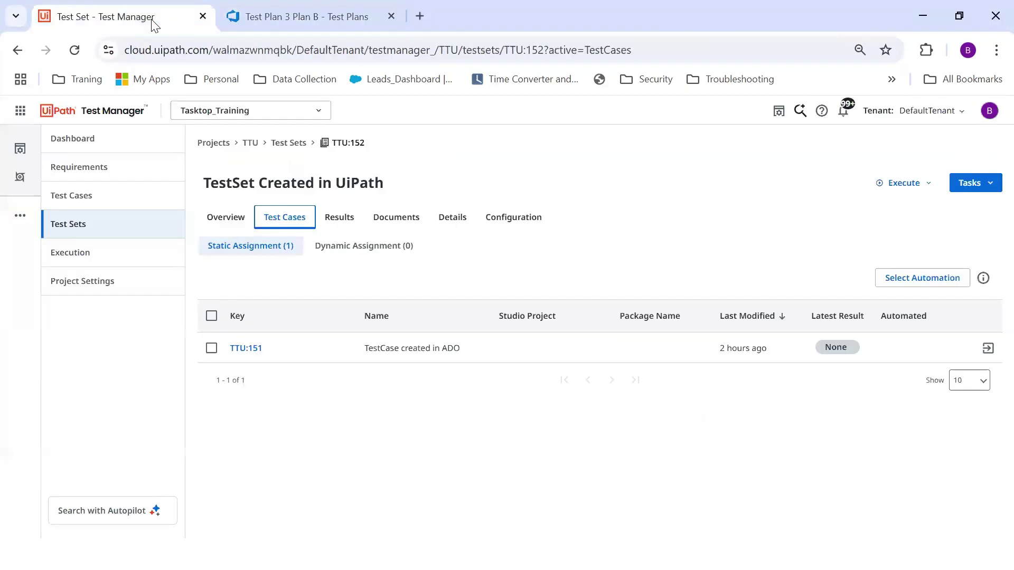
left_click(71, 235)
left_click(246, 247)
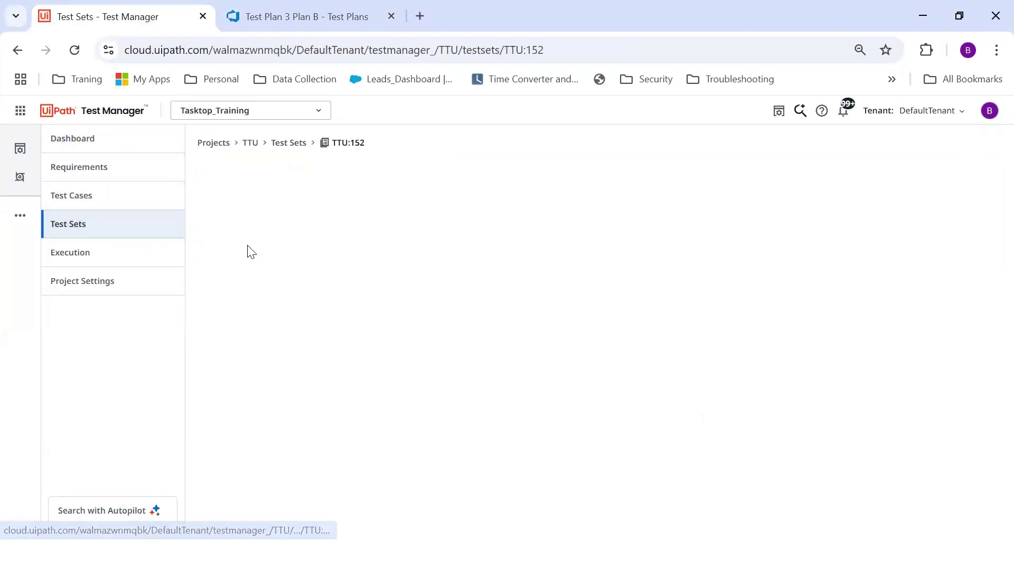
left_click(455, 219)
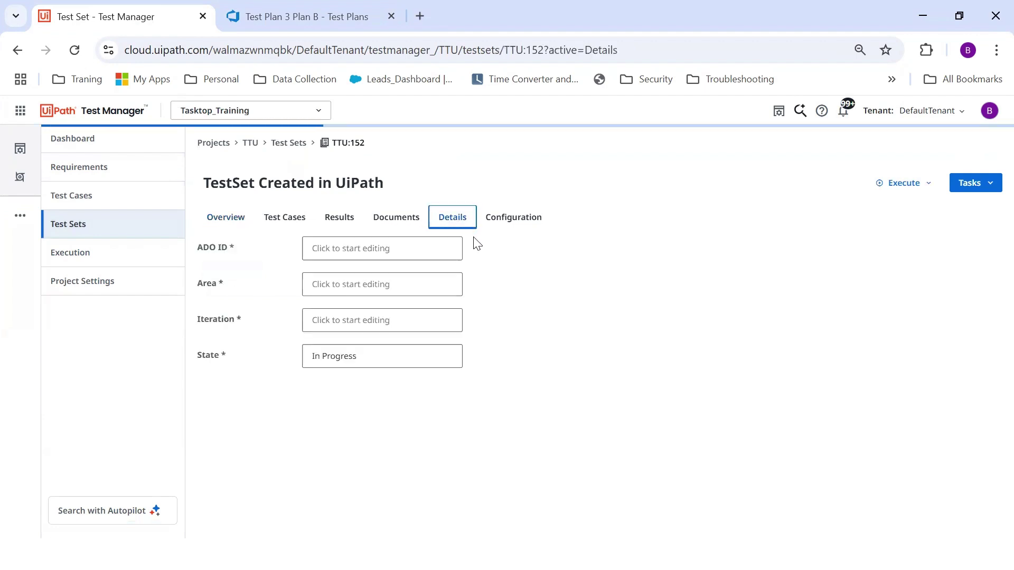
left_click(343, 355)
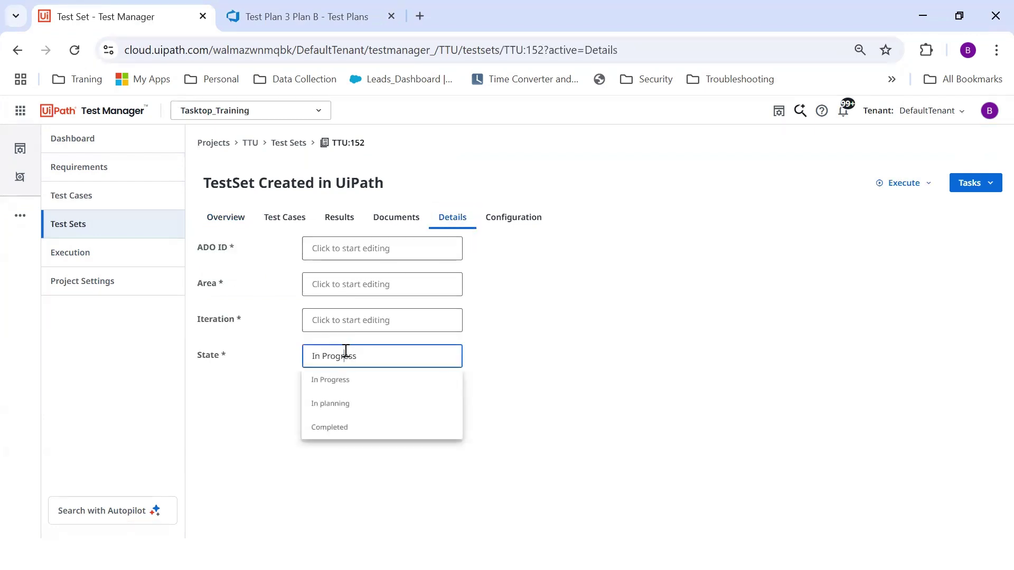
left_click(346, 382)
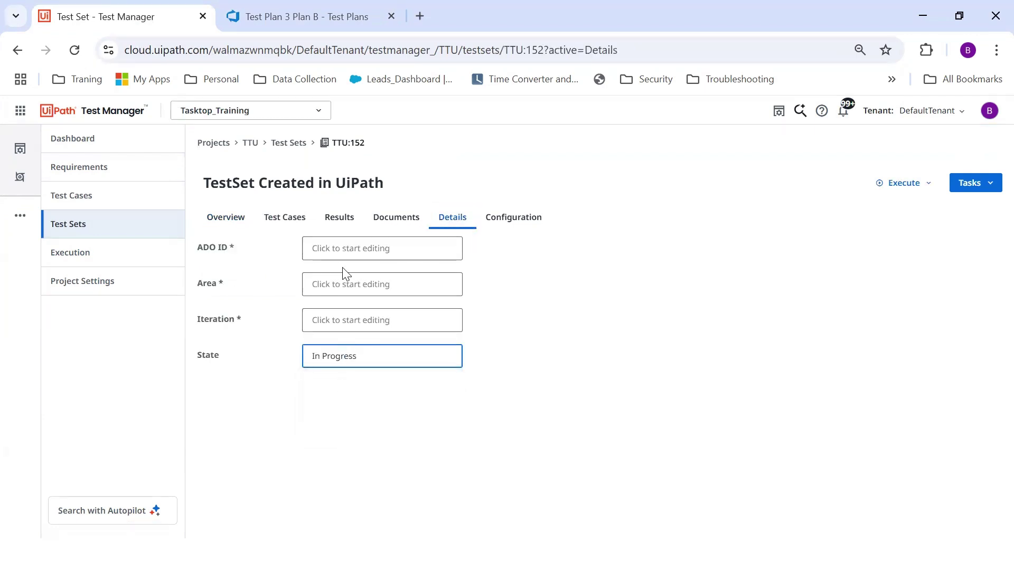
- Set the test set's Area and Iteration to Test and return to the test set list
left_click(348, 285)
type("Test")
key("Tab")
type("Te")
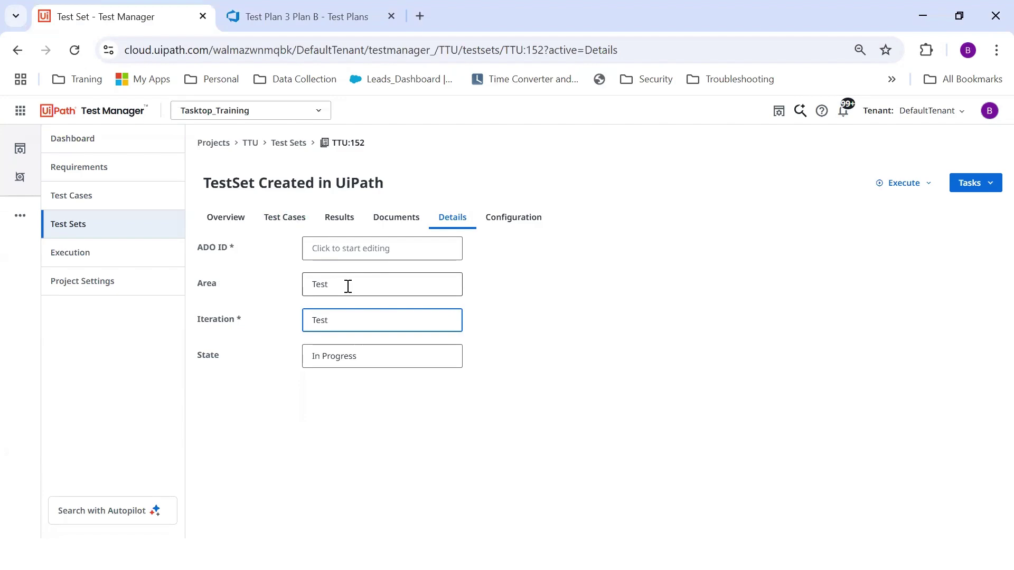
left_click(93, 235)
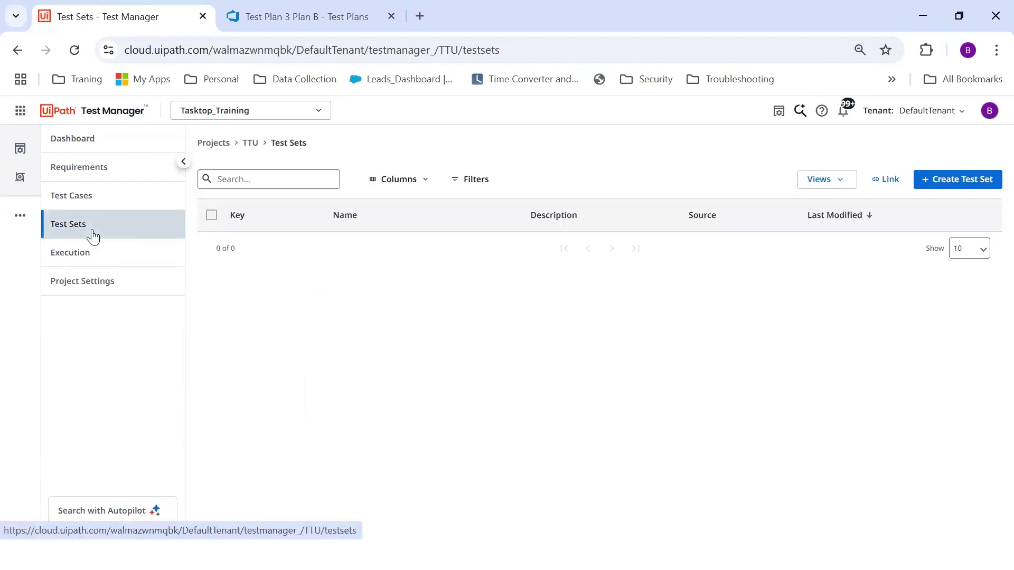
- Switch back to Planview Hub and prioritize the failed artifact activity of TTU:152 for reprocessing
left_click(353, 12)
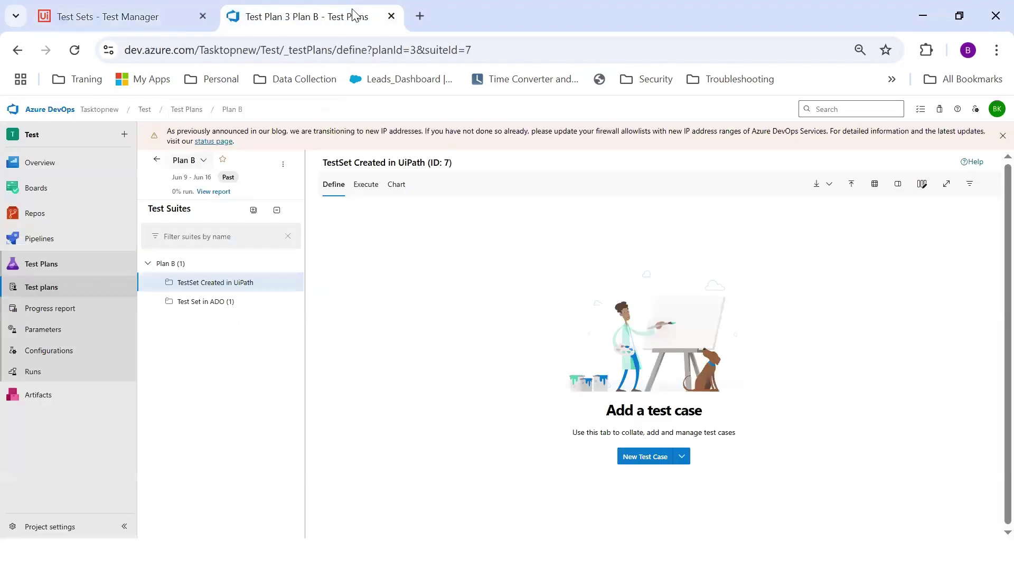
key("alt+Tab")
left_click(769, 305)
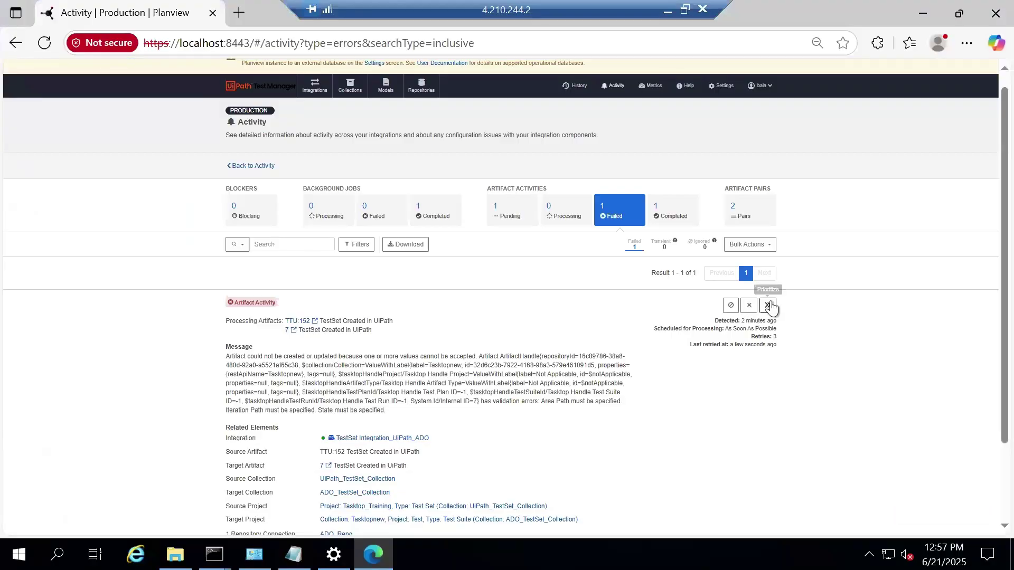
- Check the processing and failed artifact activities to follow the retry of the test set
left_click(567, 214)
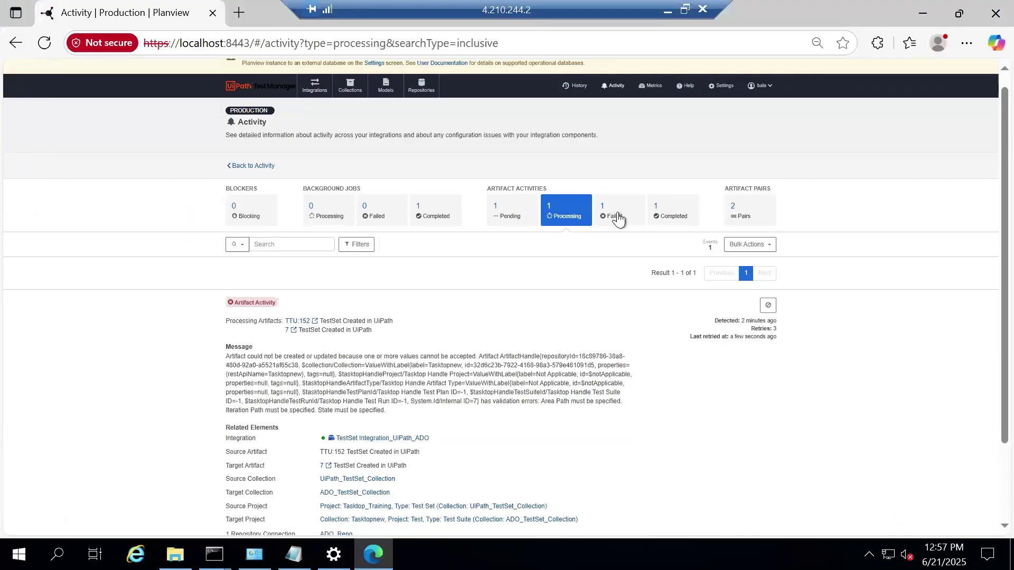
left_click(618, 217)
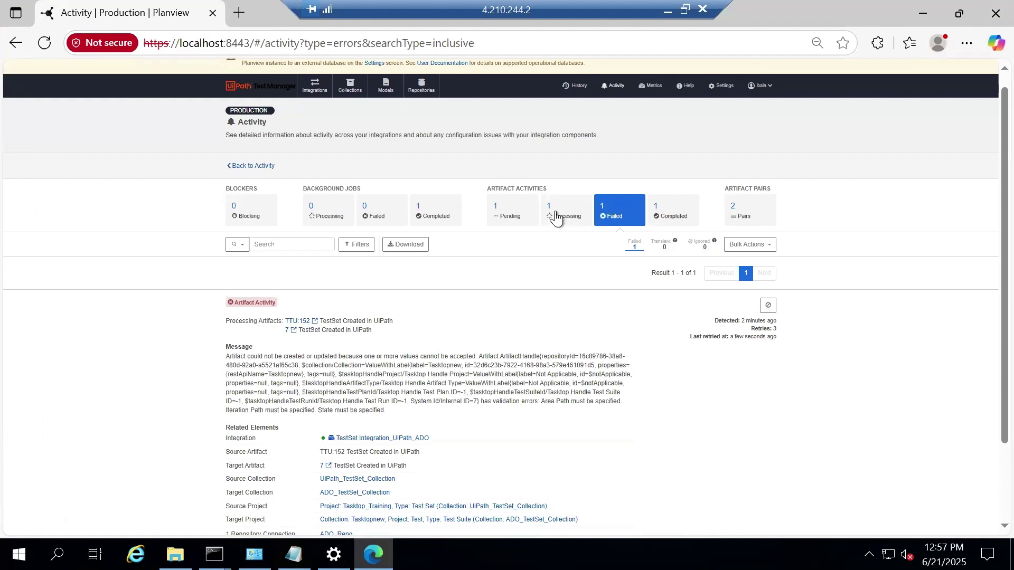
left_click(583, 216)
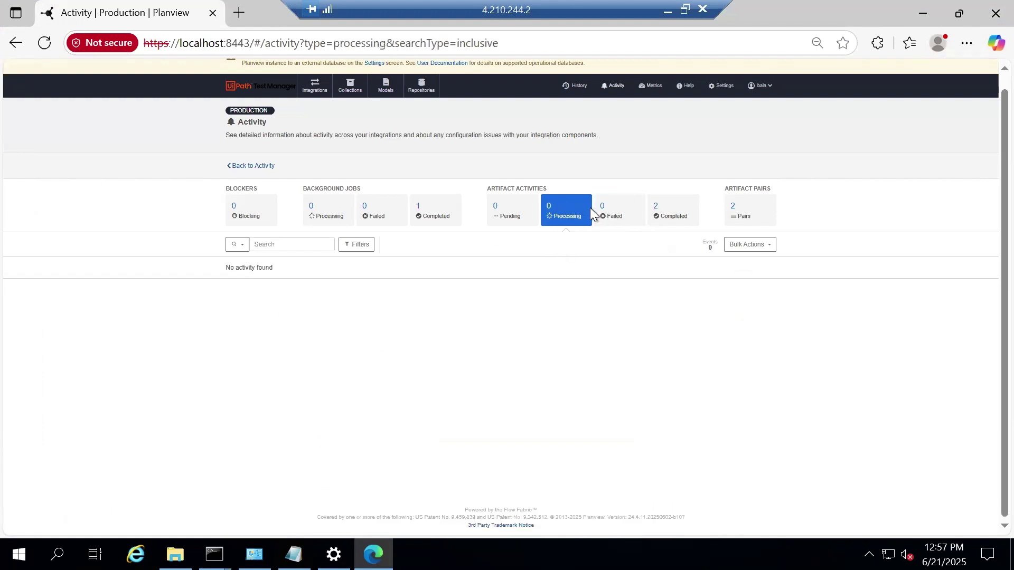
left_click(607, 217)
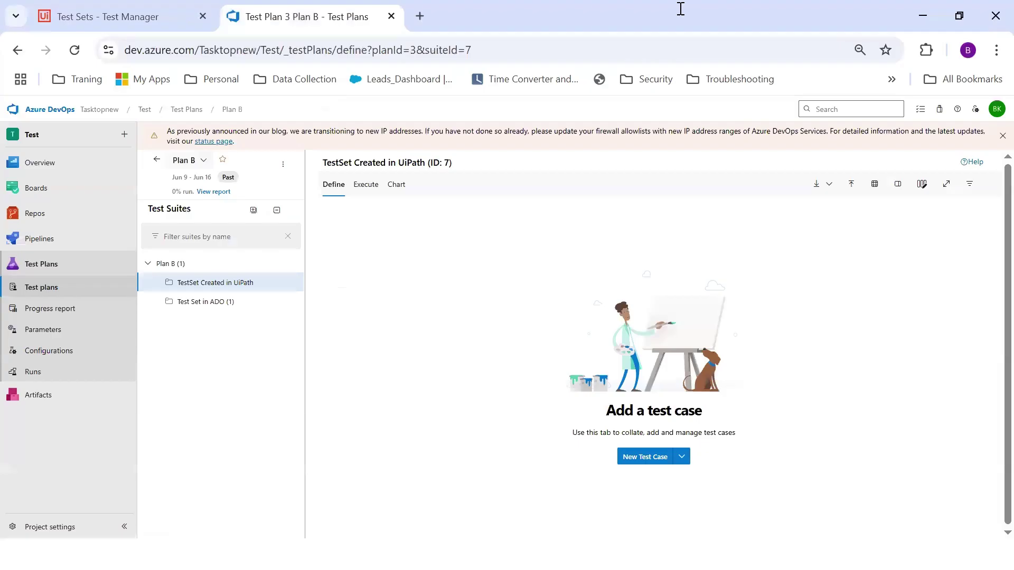
- Switch to Azure DevOps, reload Plan B and check the test cases of the suite TestSet Created in UiPath
left_click(670, 9)
left_click(76, 51)
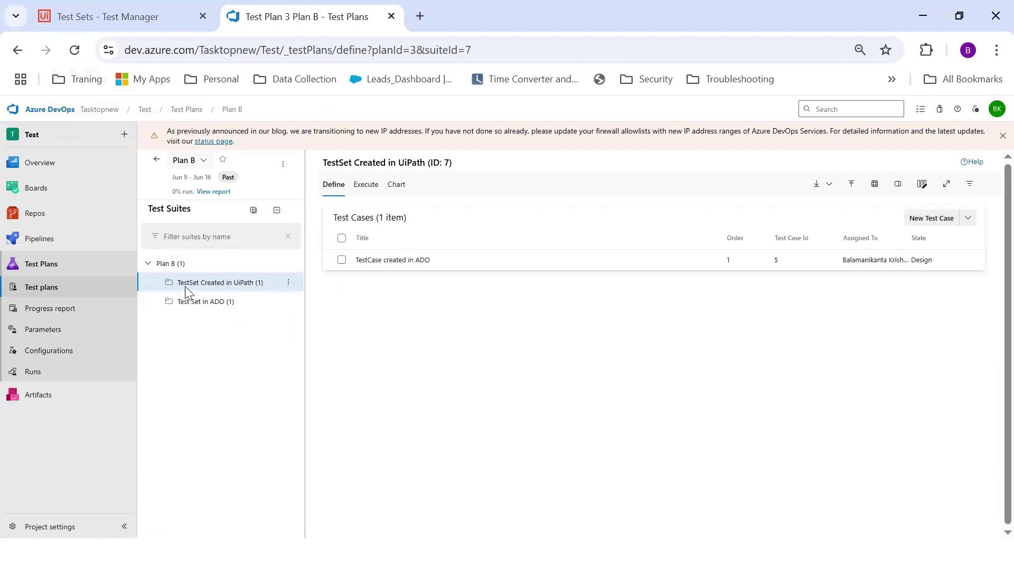
left_click(252, 288)
- Switch to UiPath Test Manager, view the test cases assigned to test set TTU:152 and compare them with the Azure DevOps suite
left_click(121, 12)
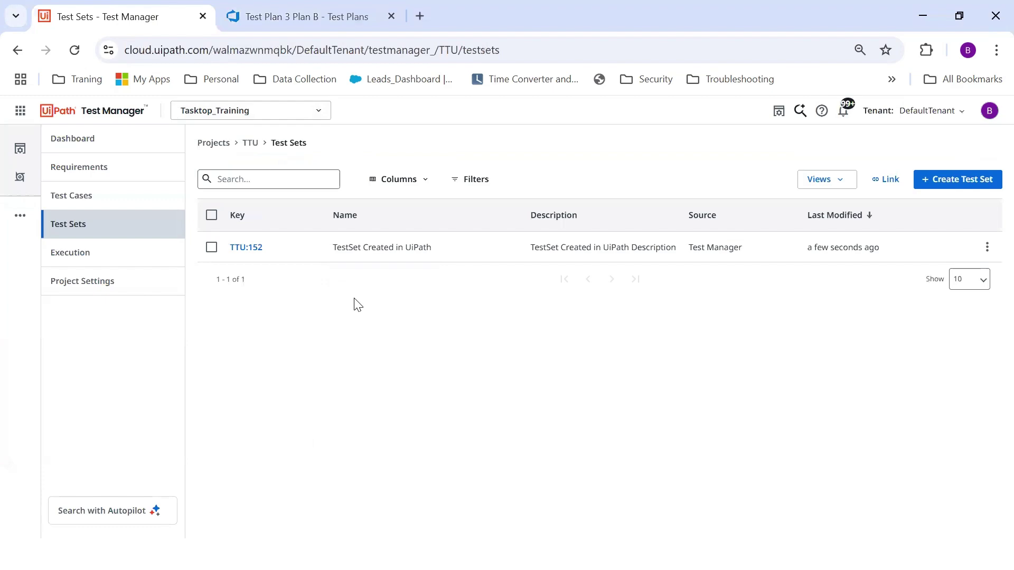
left_click(261, 6)
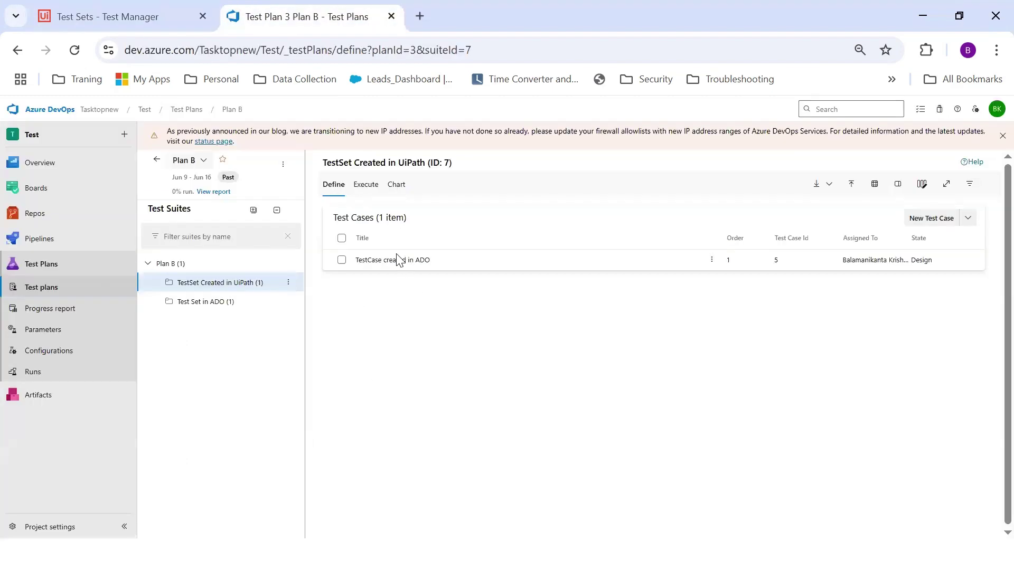
left_click(135, 12)
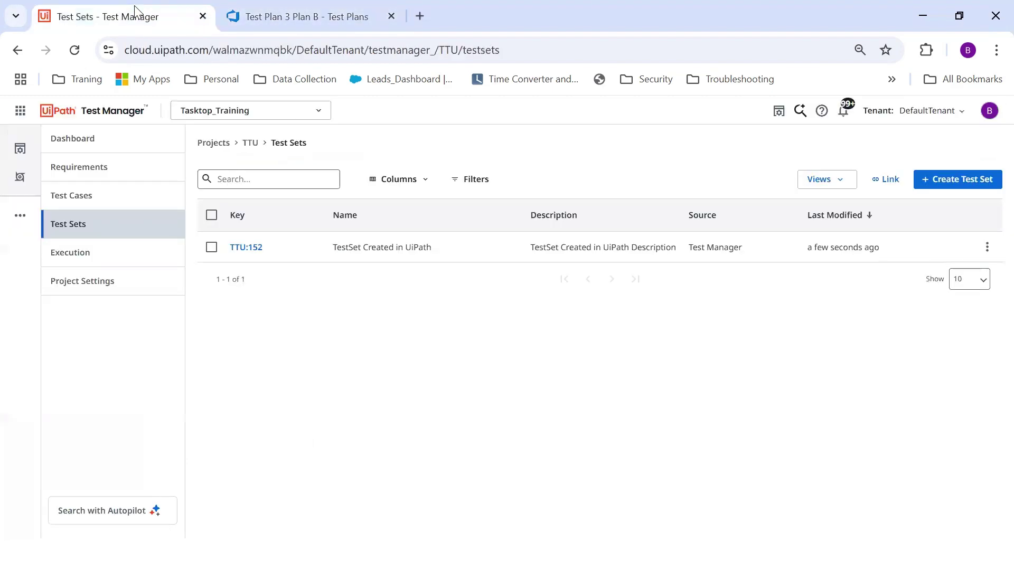
left_click(253, 249)
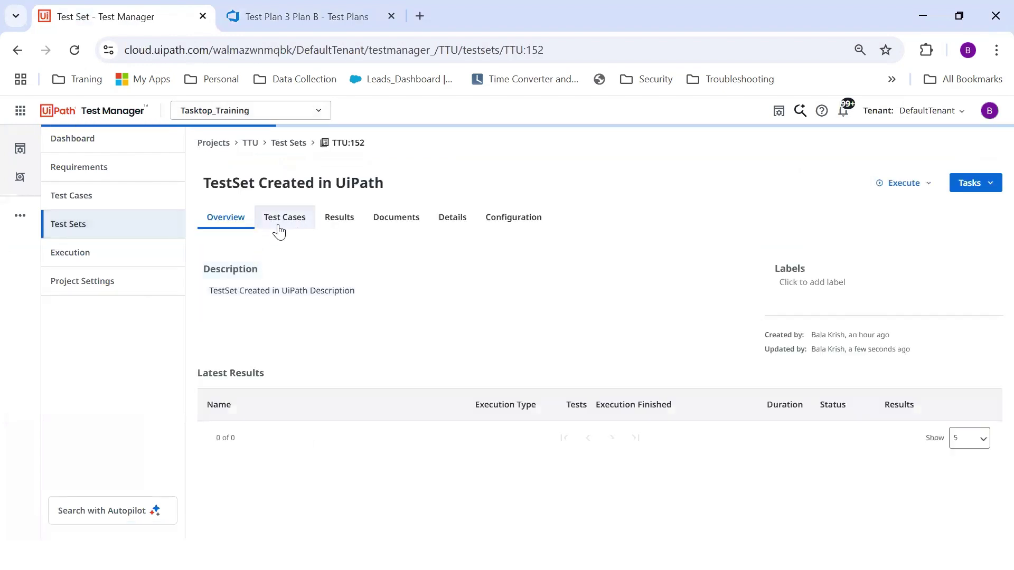
left_click(277, 222)
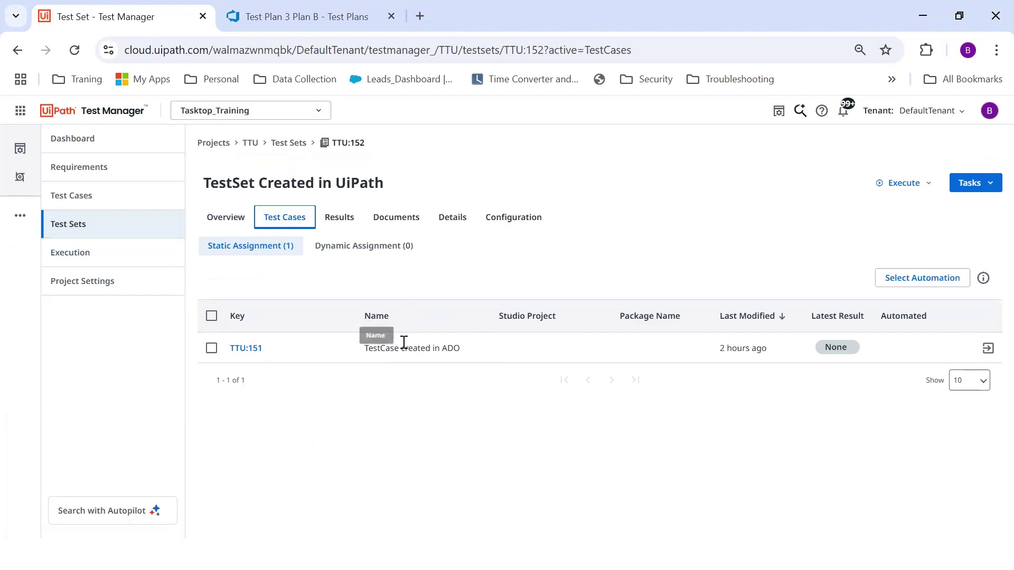
left_click(256, 16)
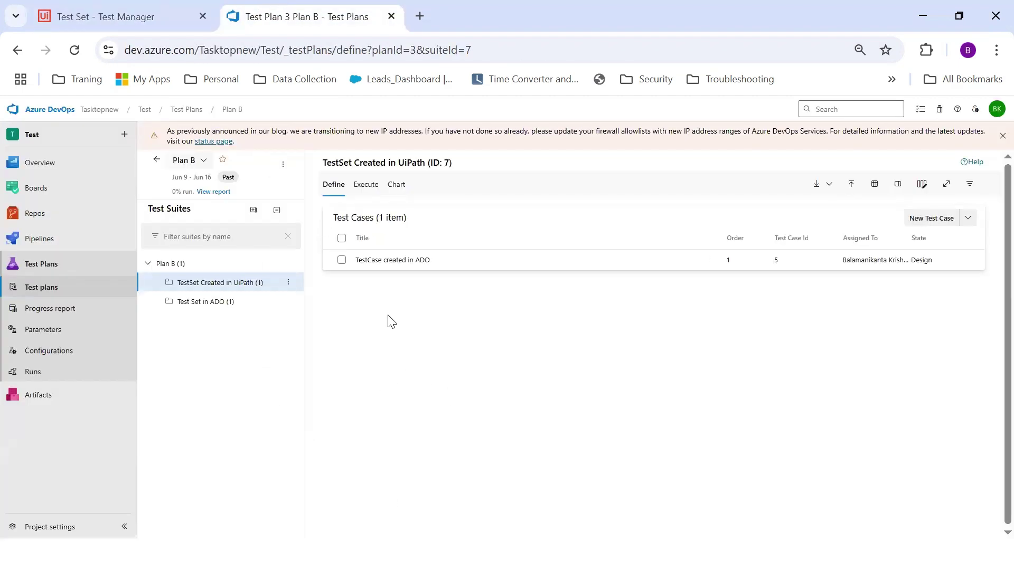